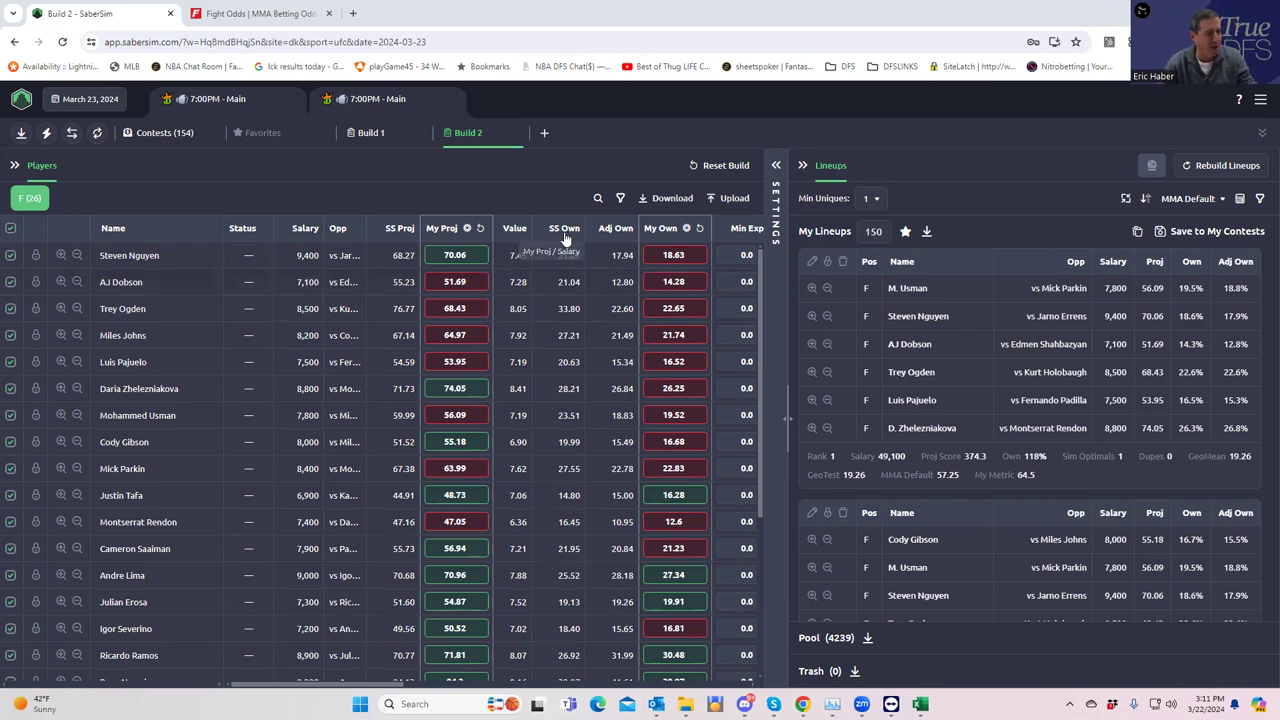
# Review the Build 2 settings and look through the highest-ranked lineups
pyautogui.click(777, 170)
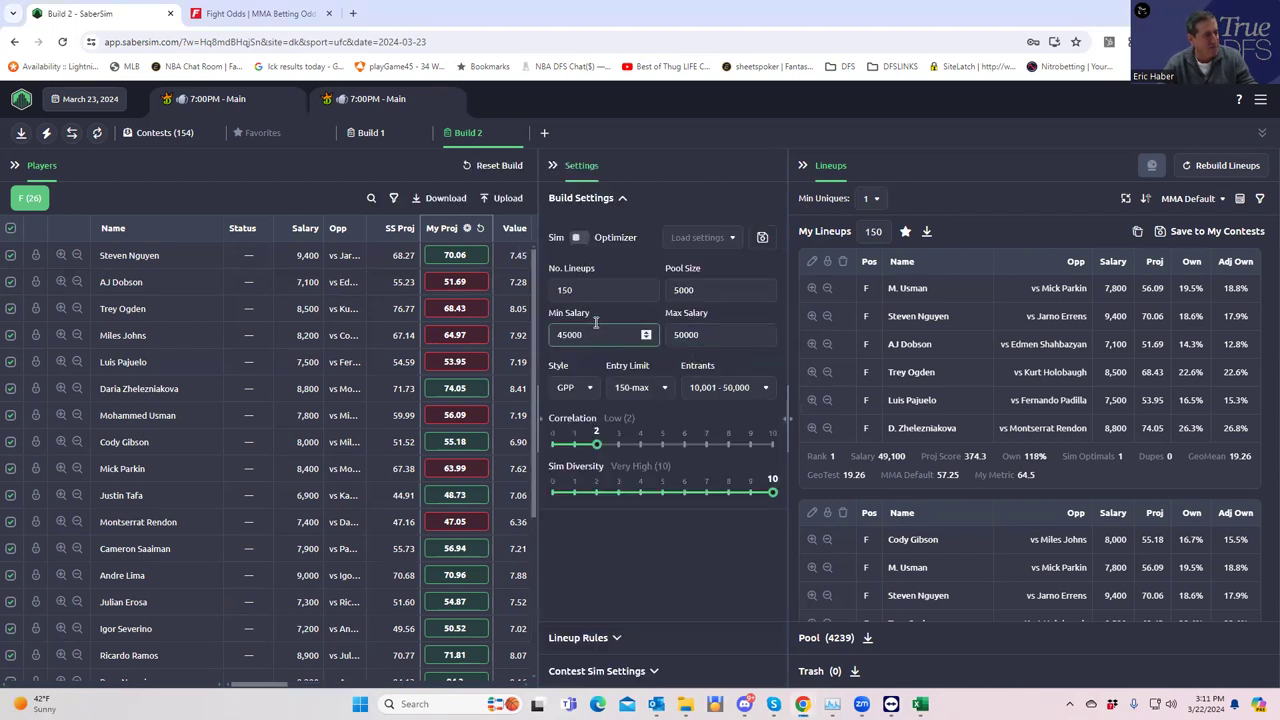
pyautogui.click(553, 165)
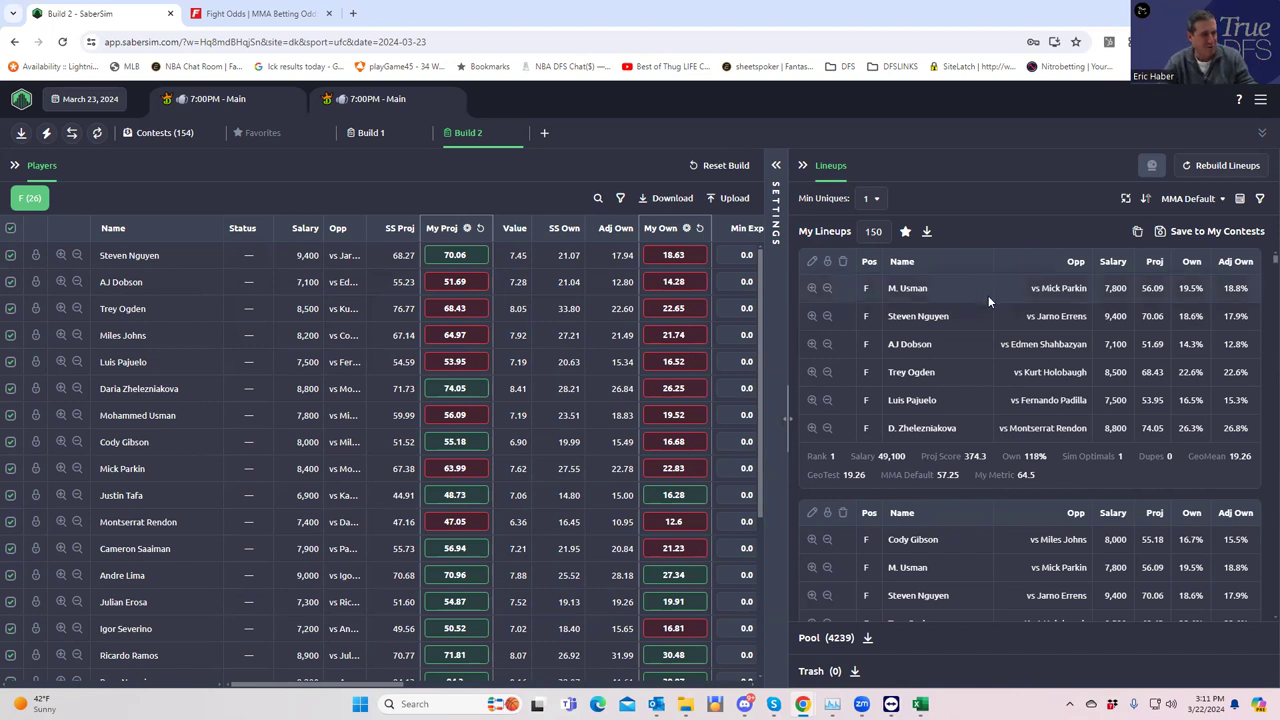
pyautogui.scroll(-5, 950, 463)
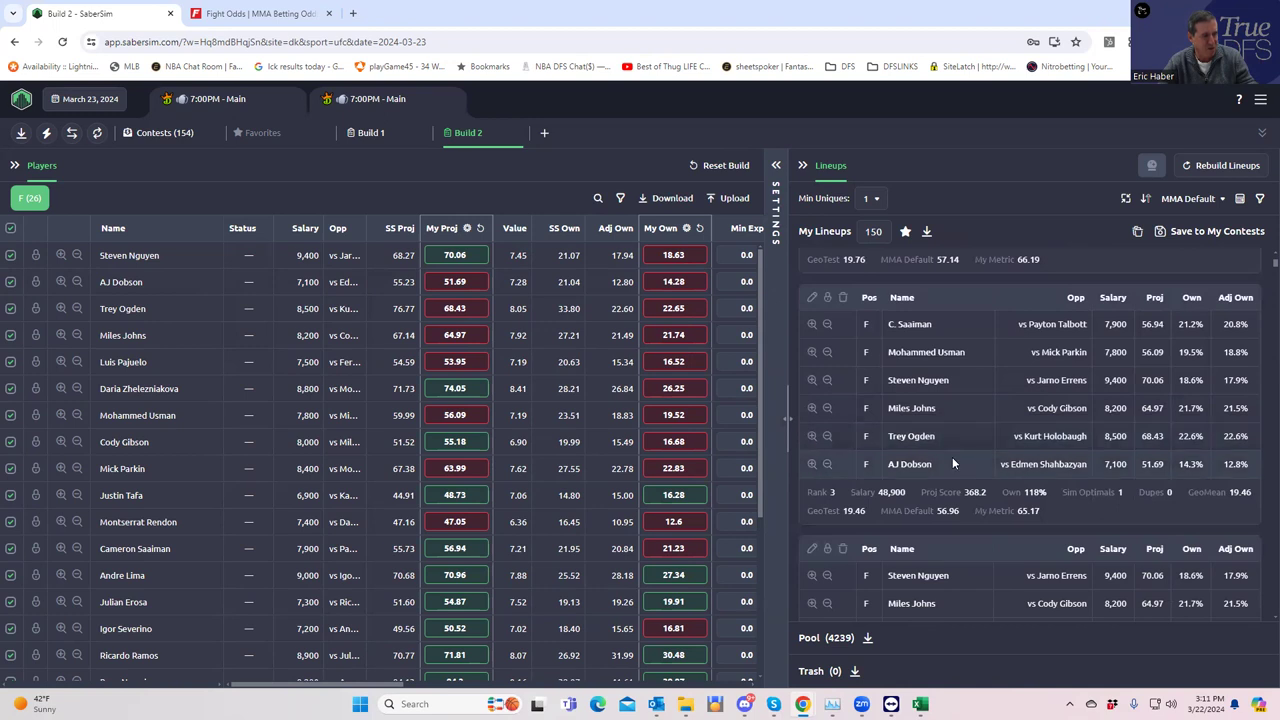
pyautogui.scroll(-3, 950, 455)
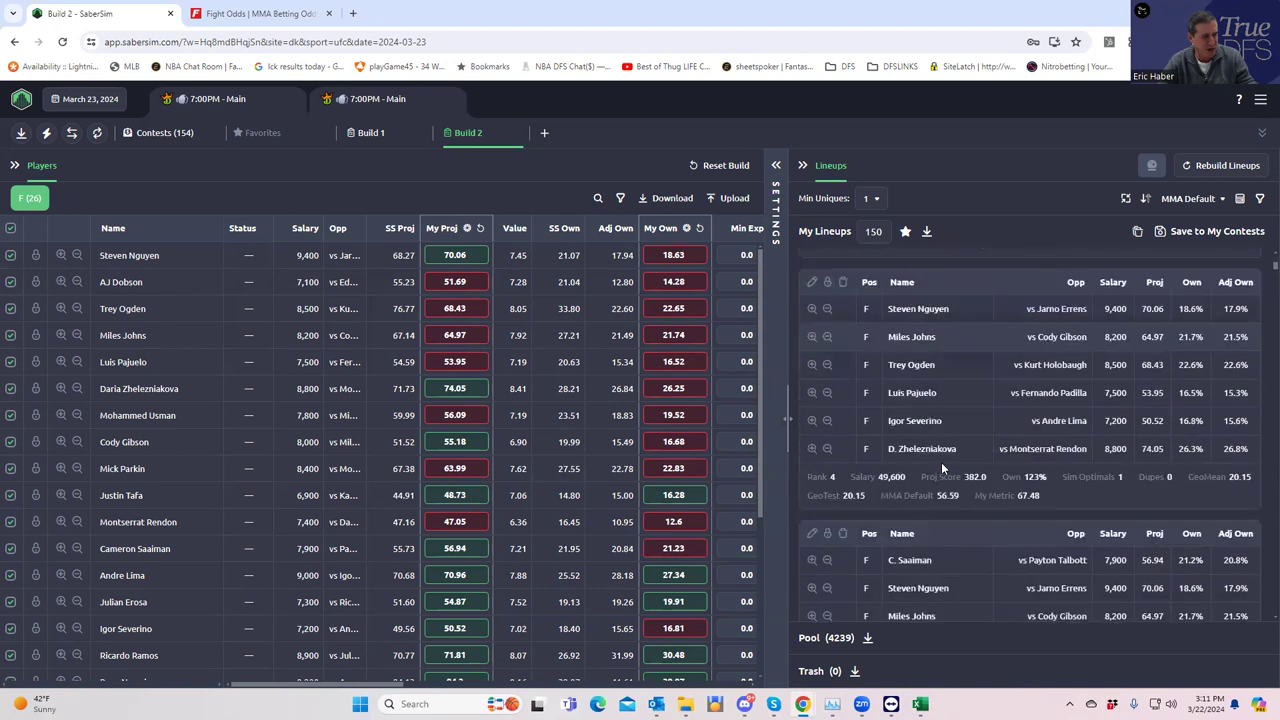
pyautogui.scroll(8, 945, 450)
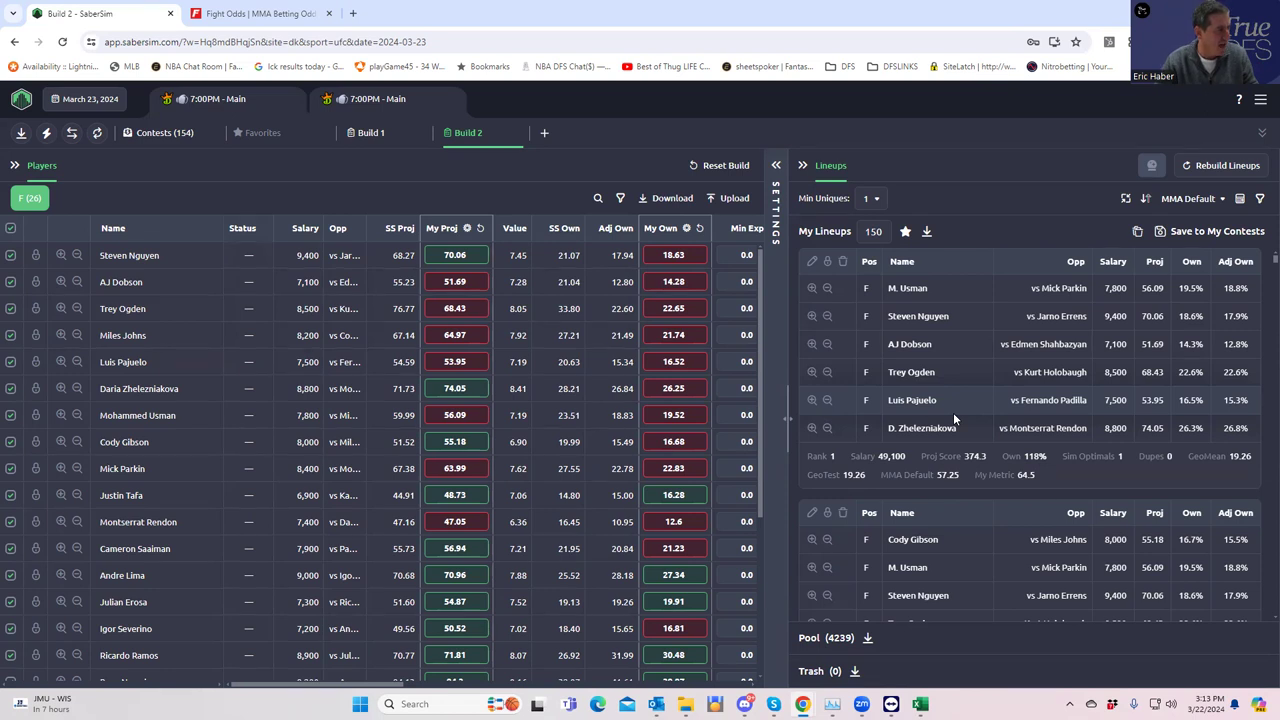
# Sort the player table by My Own ownership from highest to lowest
pyautogui.moveTo(371, 689); pyautogui.dragTo(460, 697)
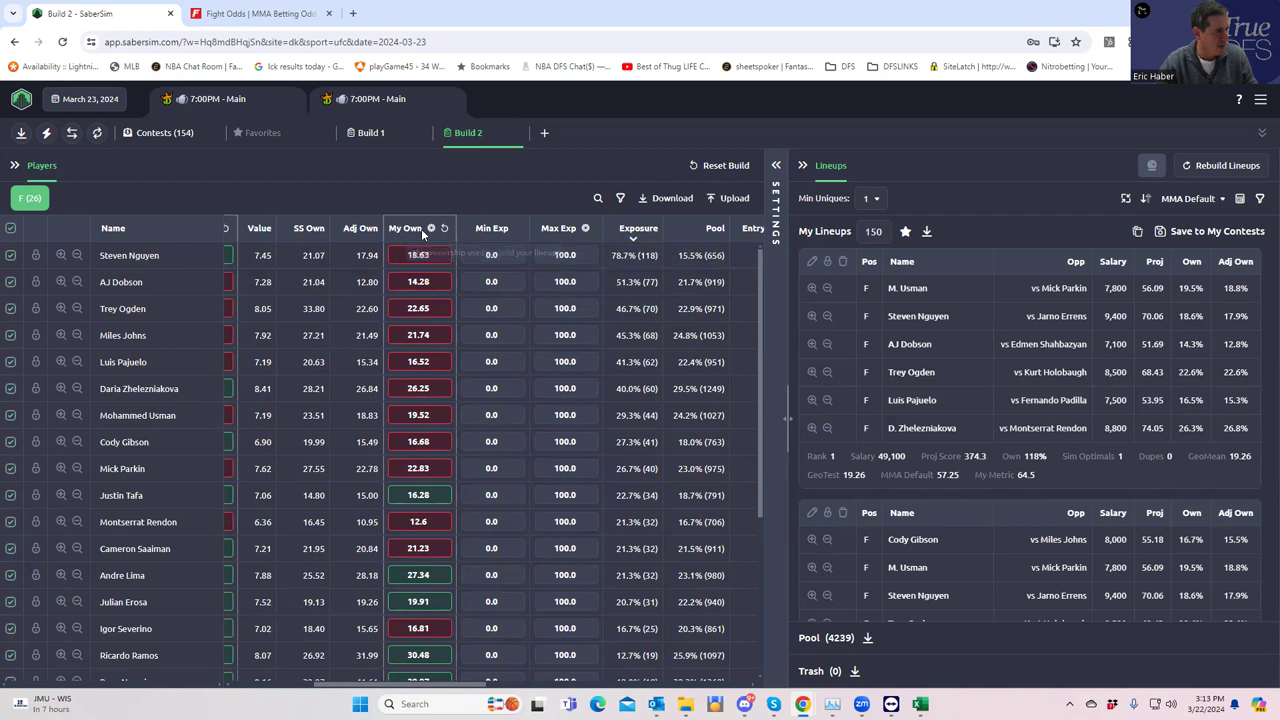
pyautogui.click(405, 230)
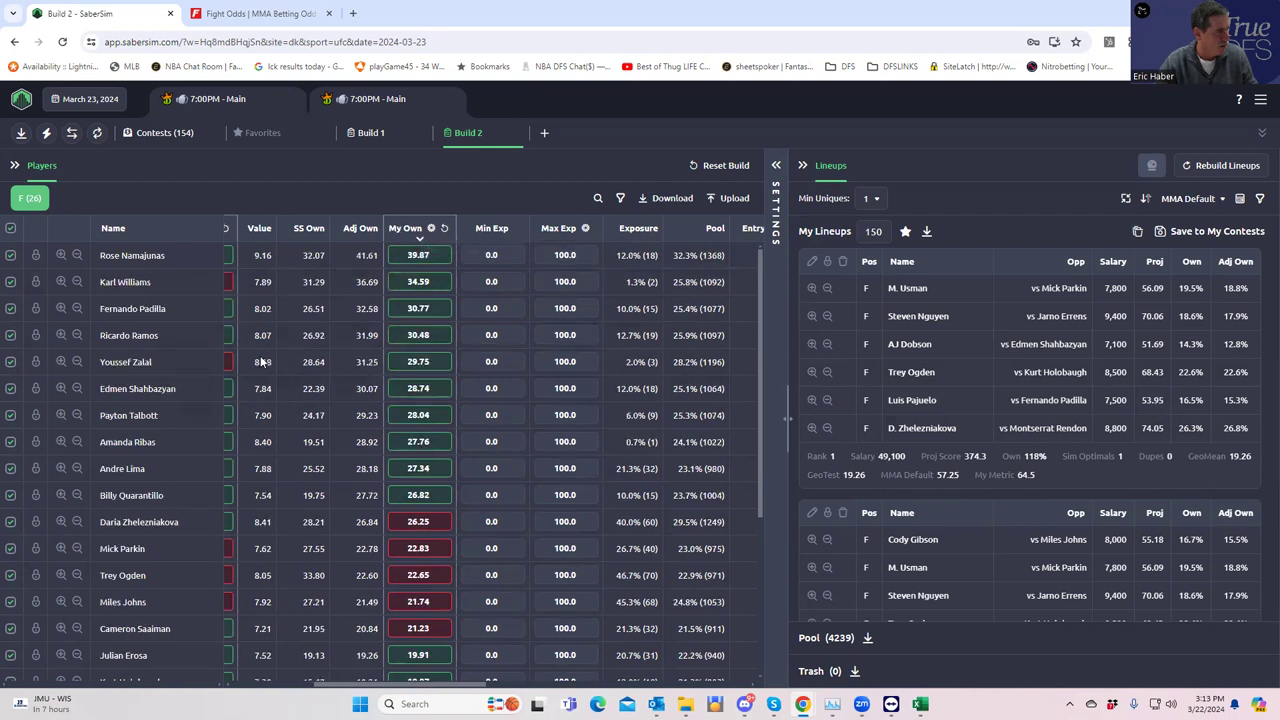
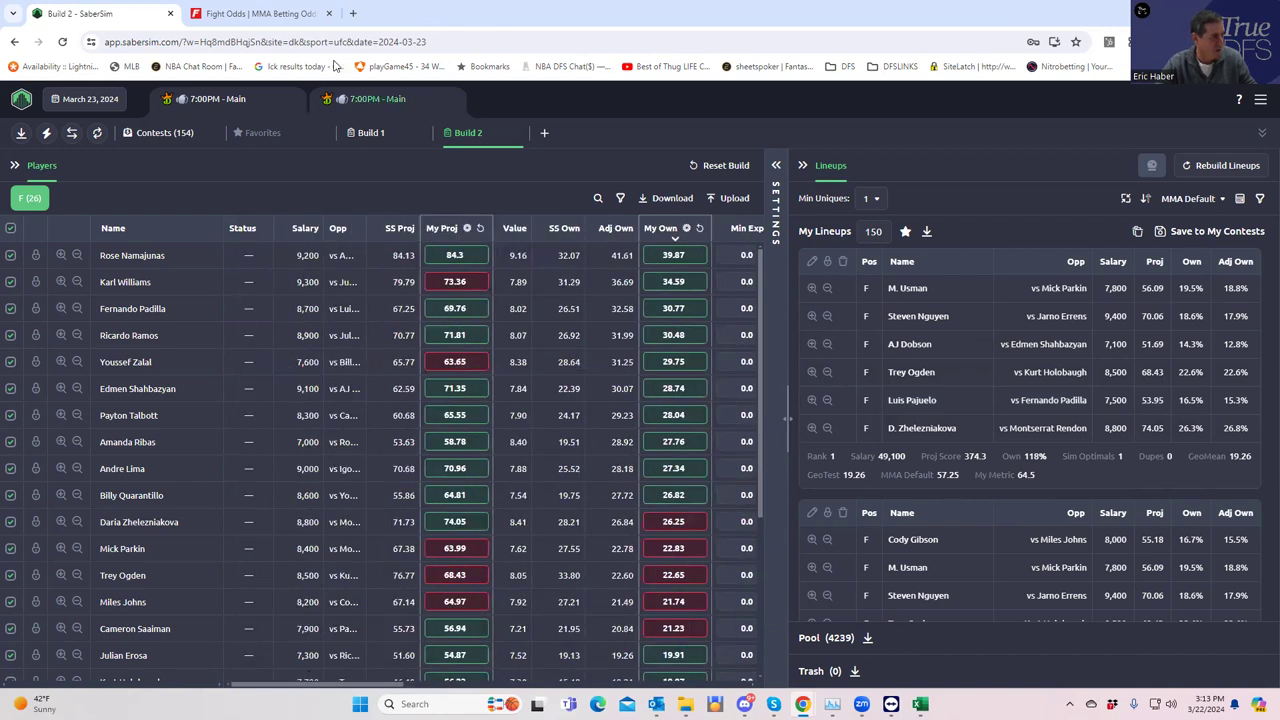
# Check the MMA betting odds on Fight Odds, including the detailed markets for the Karl Williams–Justin Tafa fight, and return to SaberSim
pyautogui.click(257, 14)
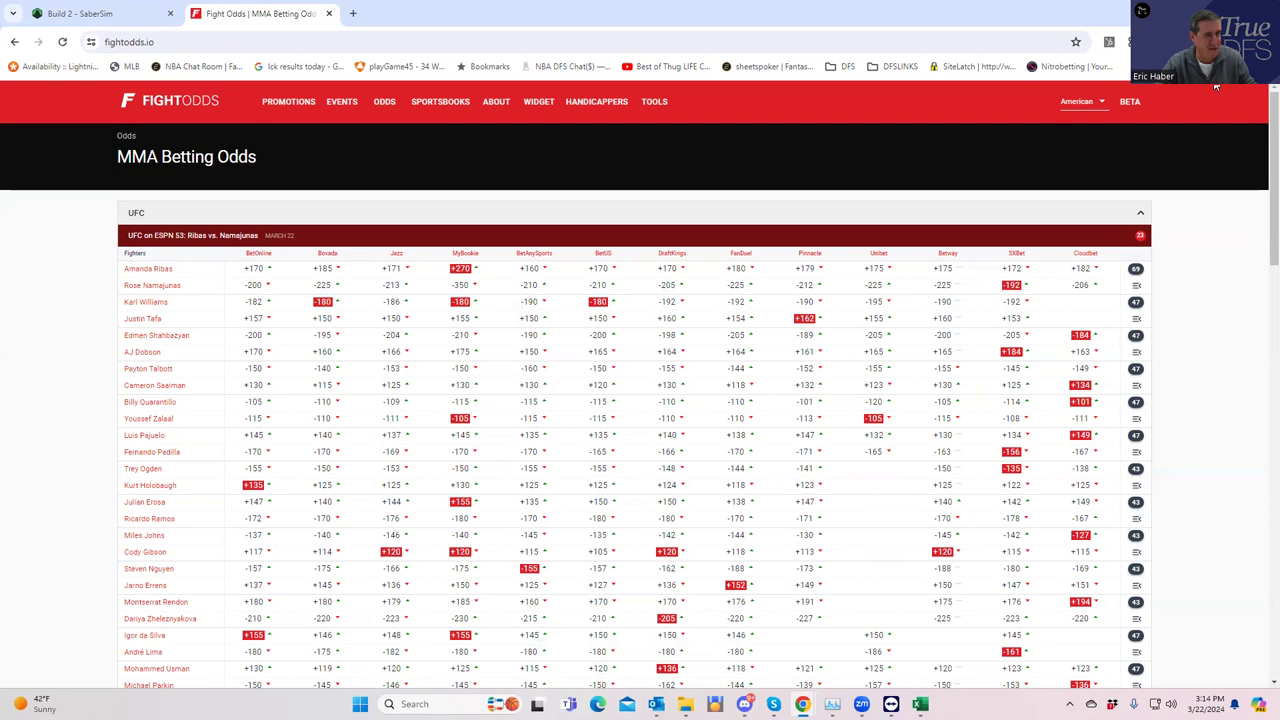
pyautogui.click(85, 16)
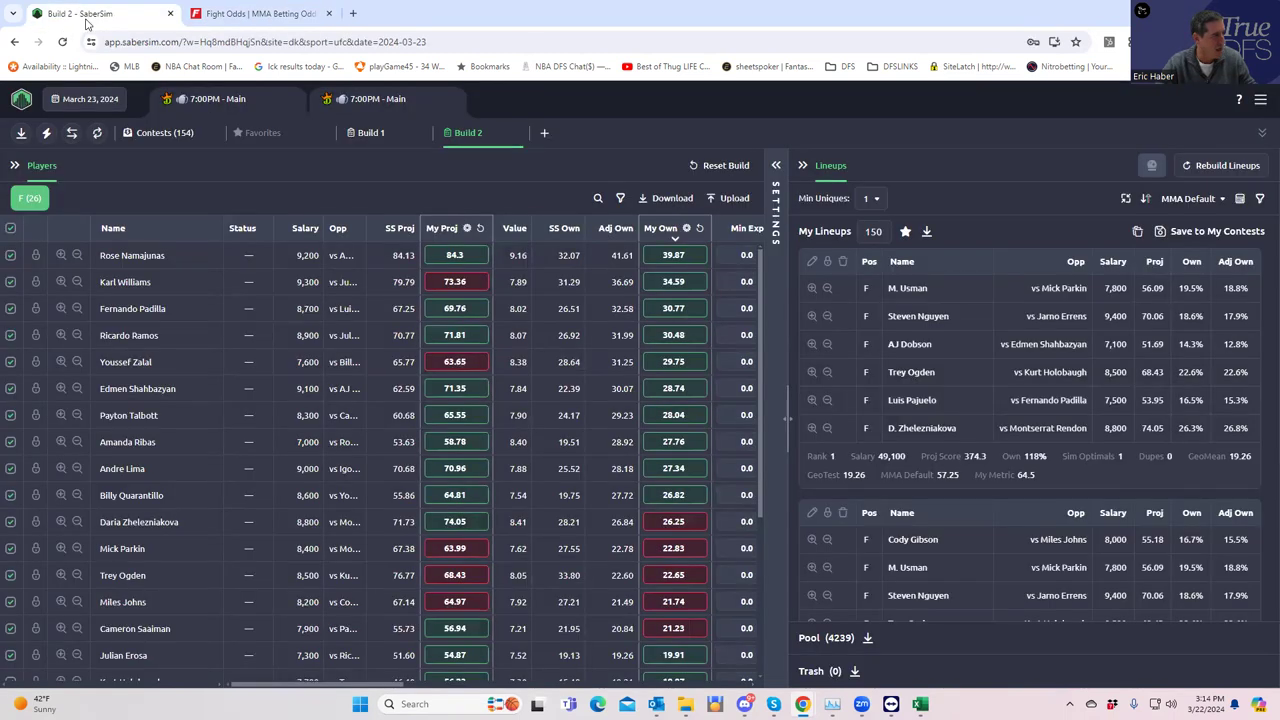
pyautogui.scroll(-5, 396, 445)
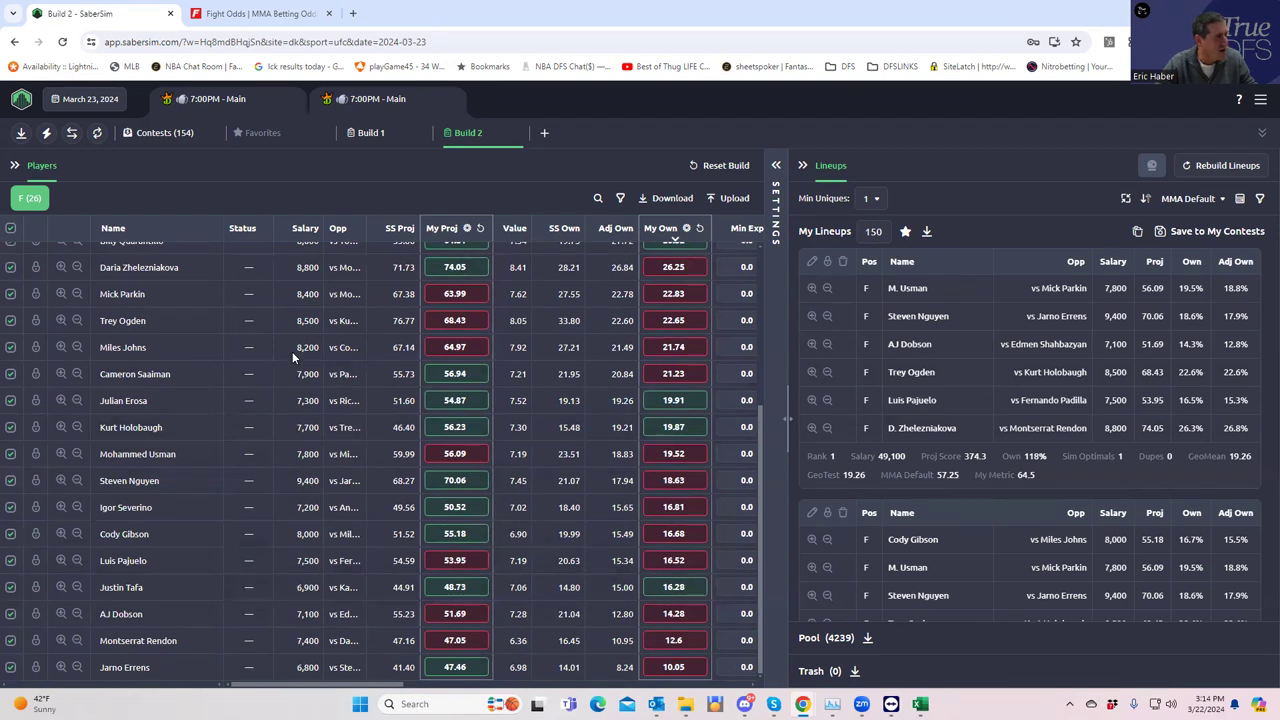
pyautogui.click(255, 14)
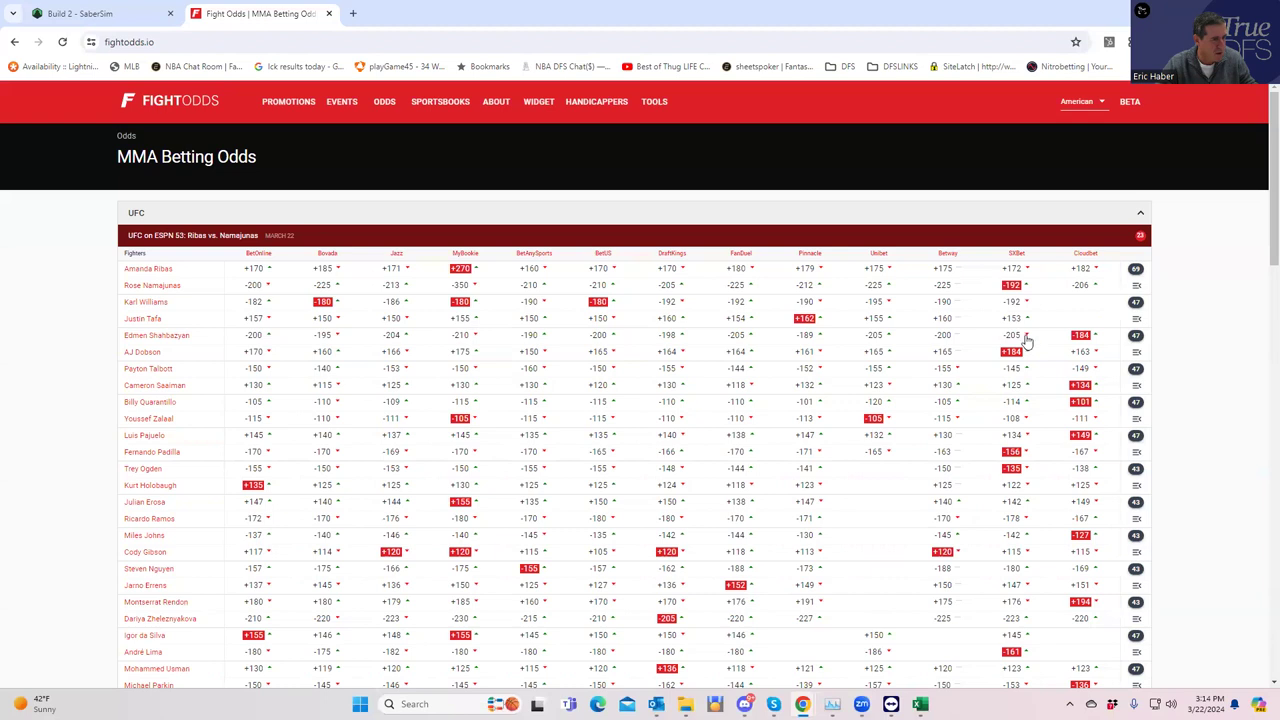
pyautogui.click(1135, 302)
pyautogui.scroll(-3, 303, 519)
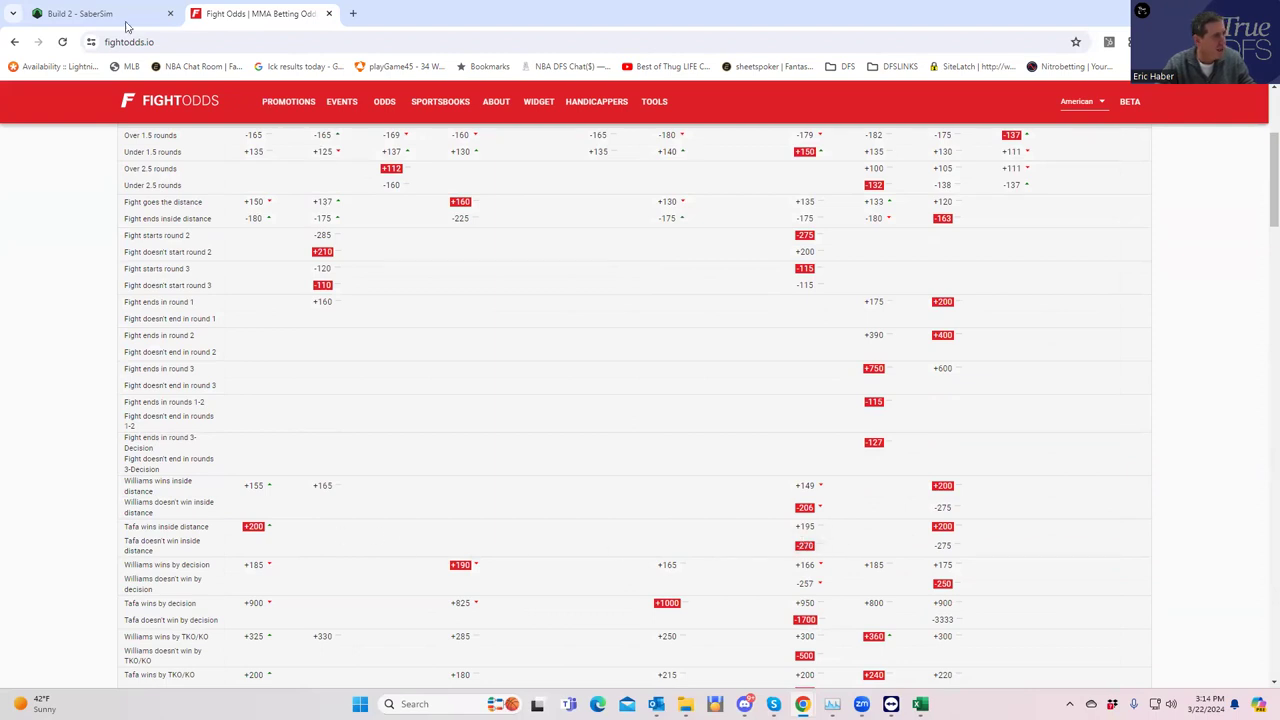
pyautogui.click(75, 13)
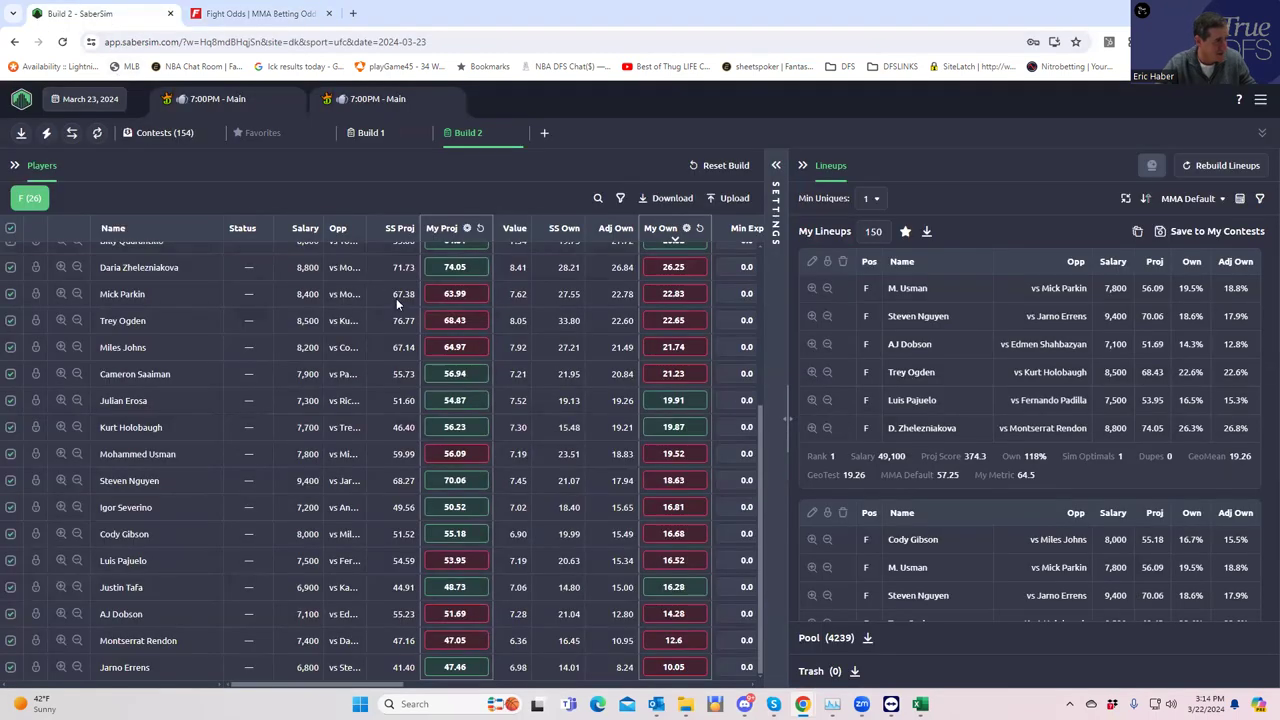
# Examine the projection, value and ownership columns across the whole player list sorted by My Own
pyautogui.scroll(3, 398, 305)
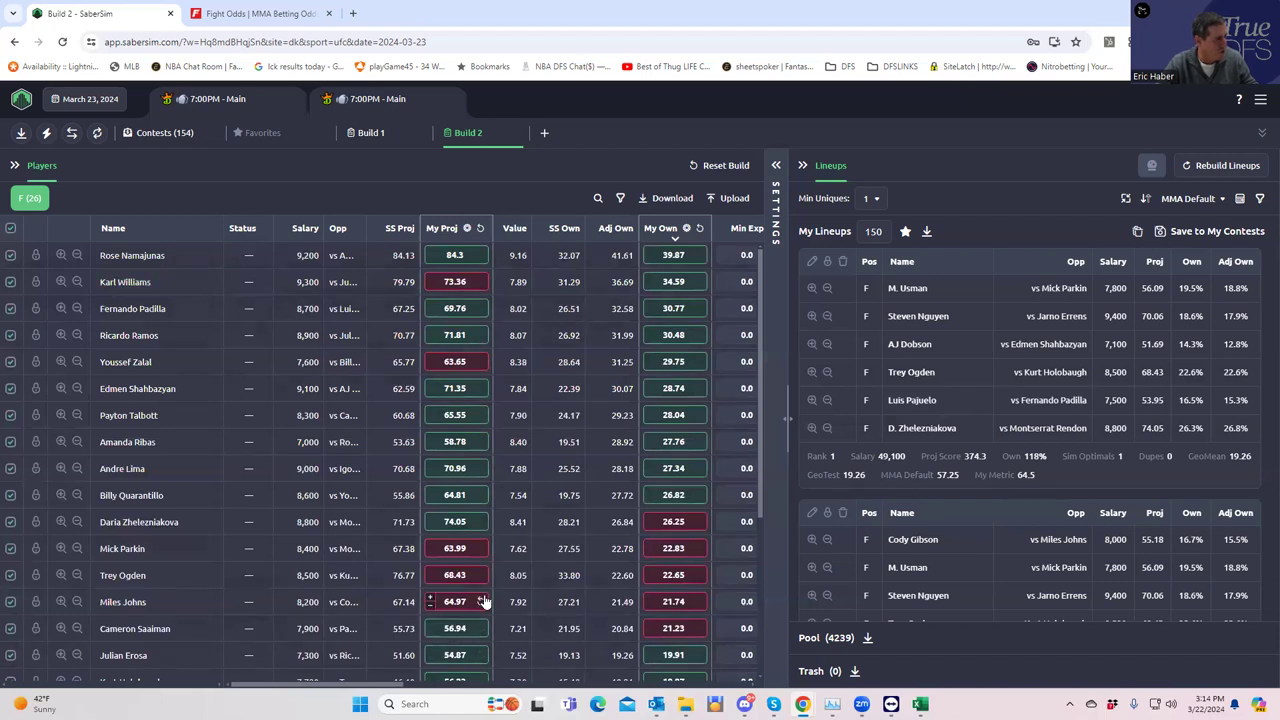
pyautogui.scroll(-1, 507, 575)
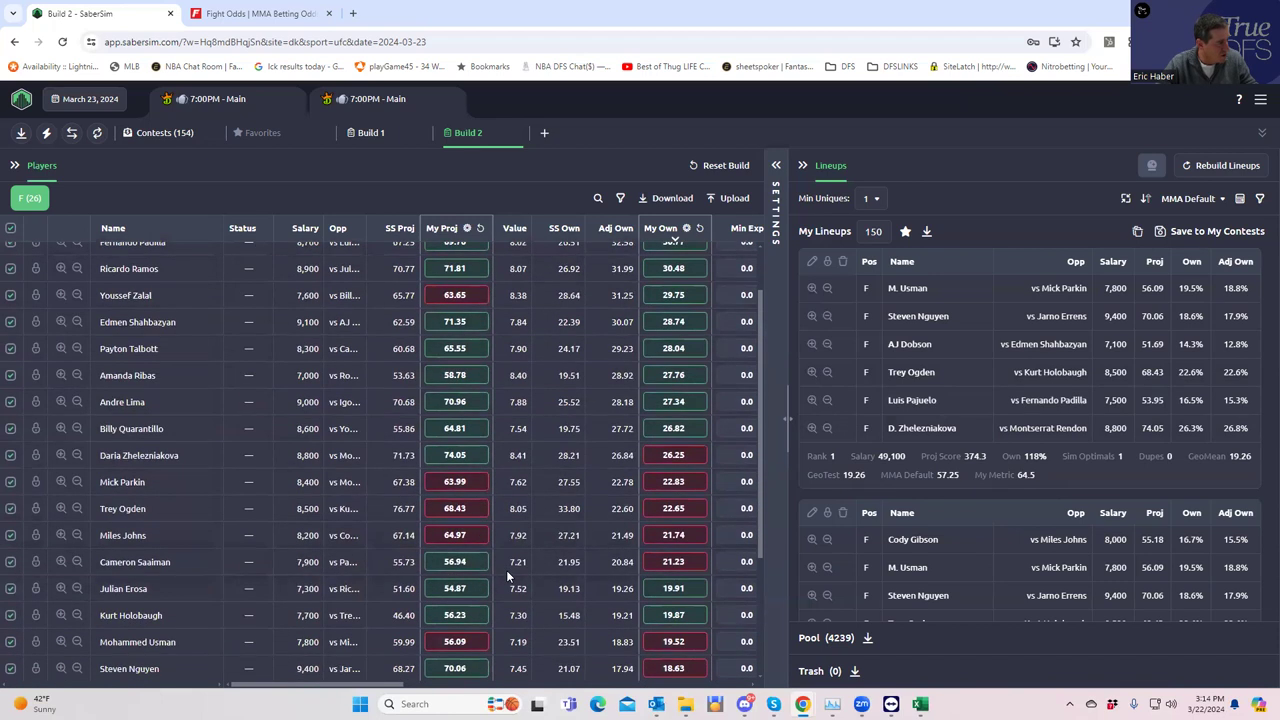
pyautogui.scroll(-2, 507, 576)
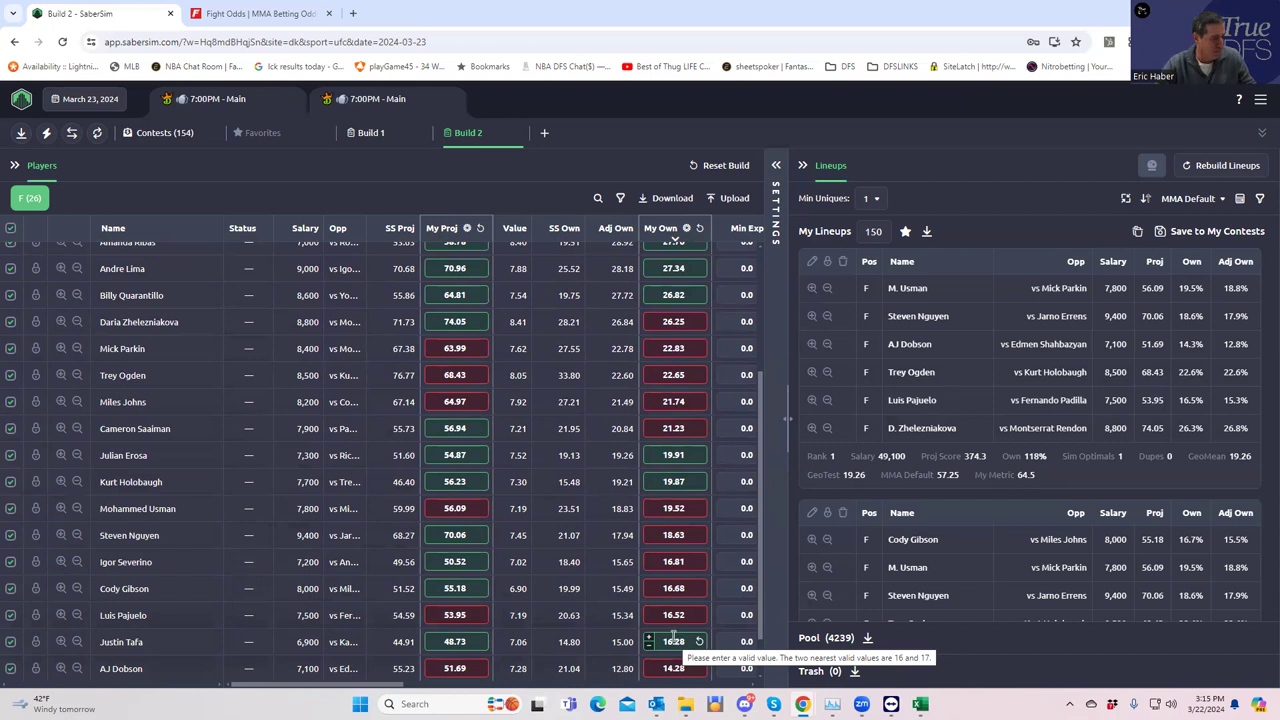
pyautogui.moveTo(760, 457); pyautogui.dragTo(742, 520)
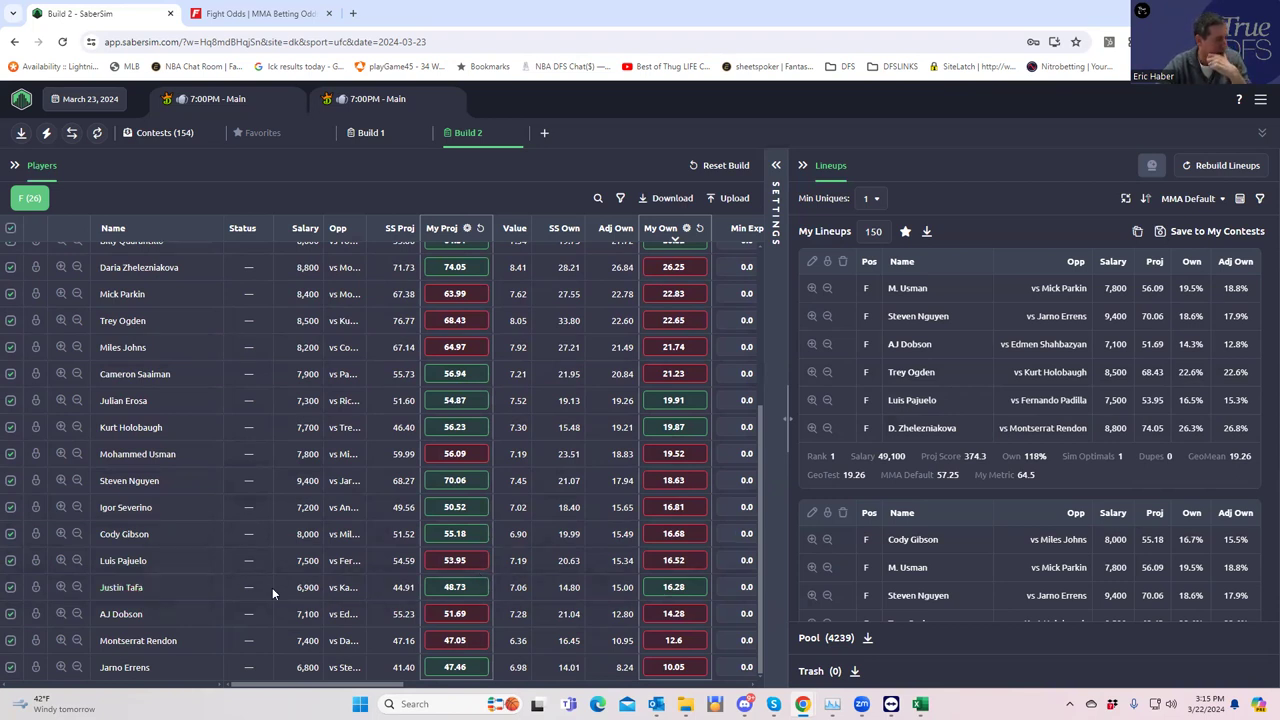
pyautogui.scroll(3, 413, 543)
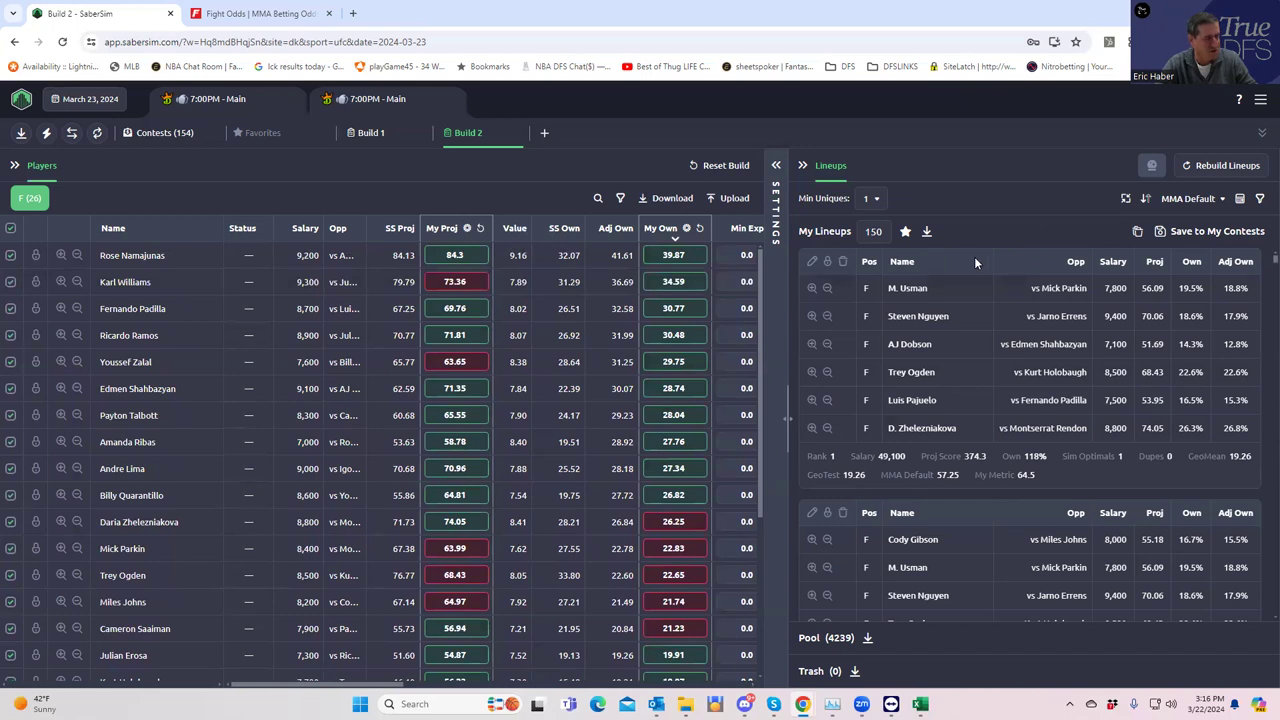
# View the formula behind the MMA Default SaberScore metric and close it without changes
pyautogui.click(1224, 200)
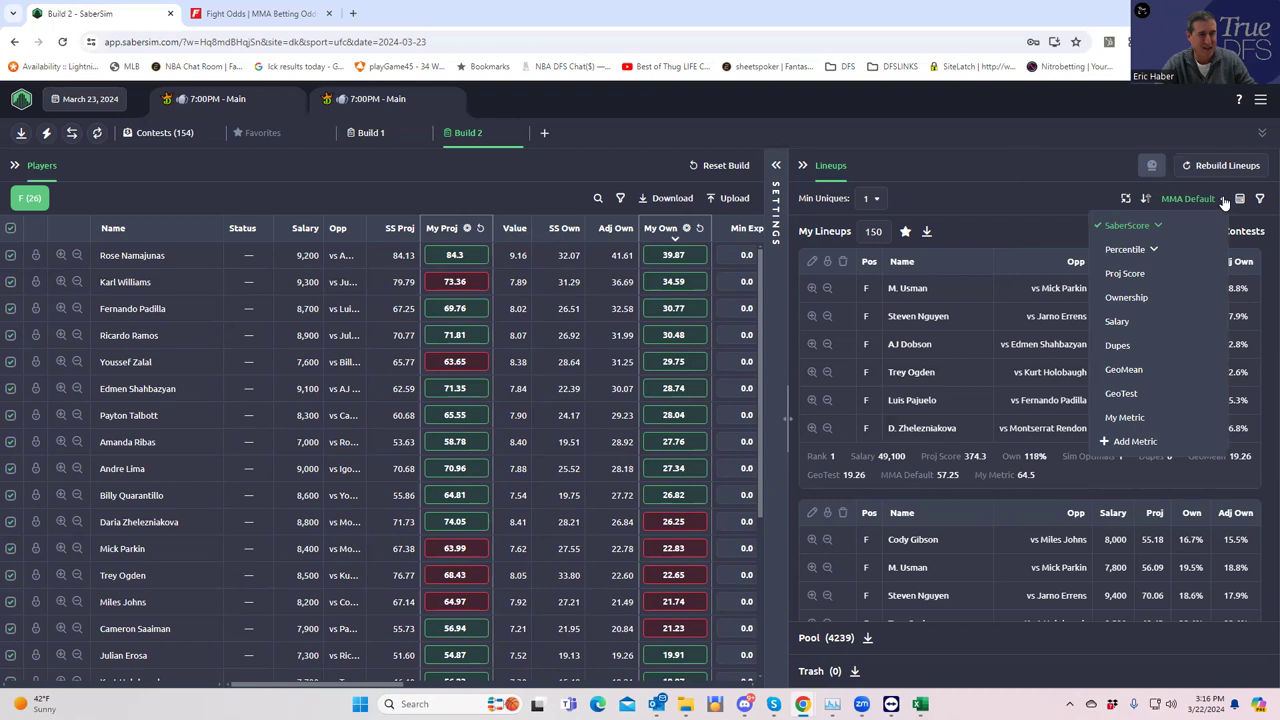
pyautogui.click(1158, 227)
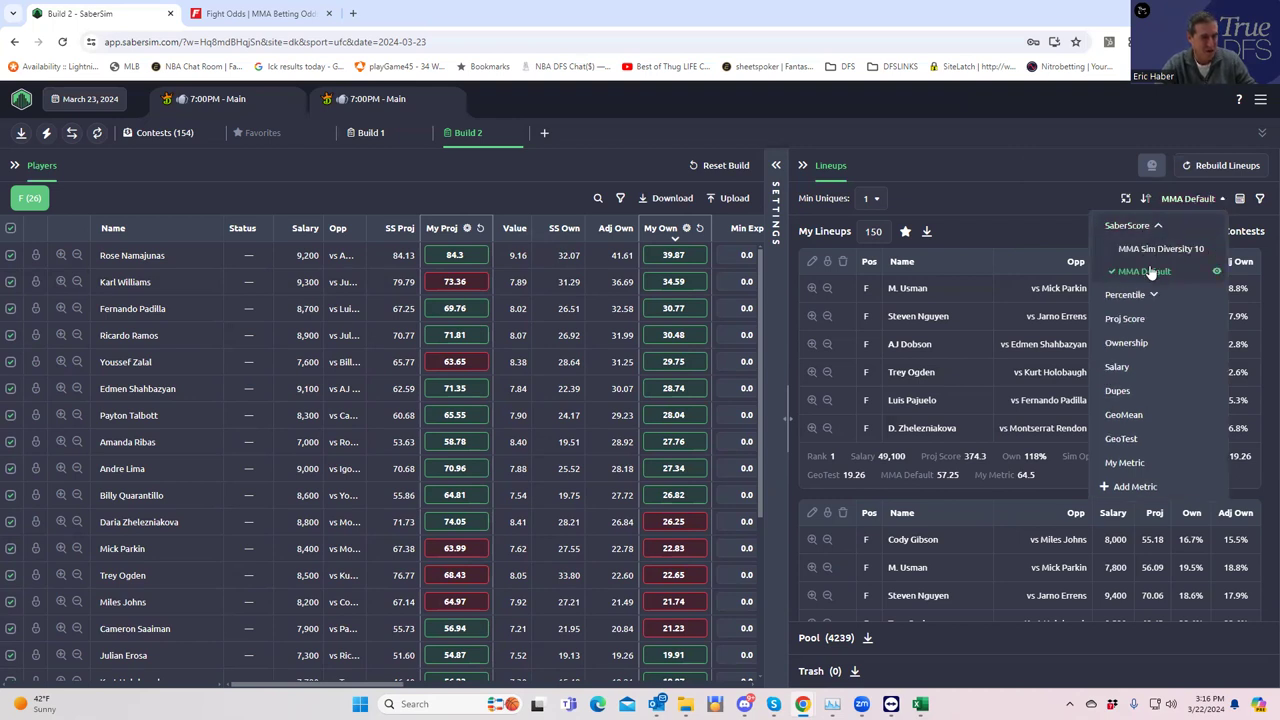
pyautogui.click(1217, 270)
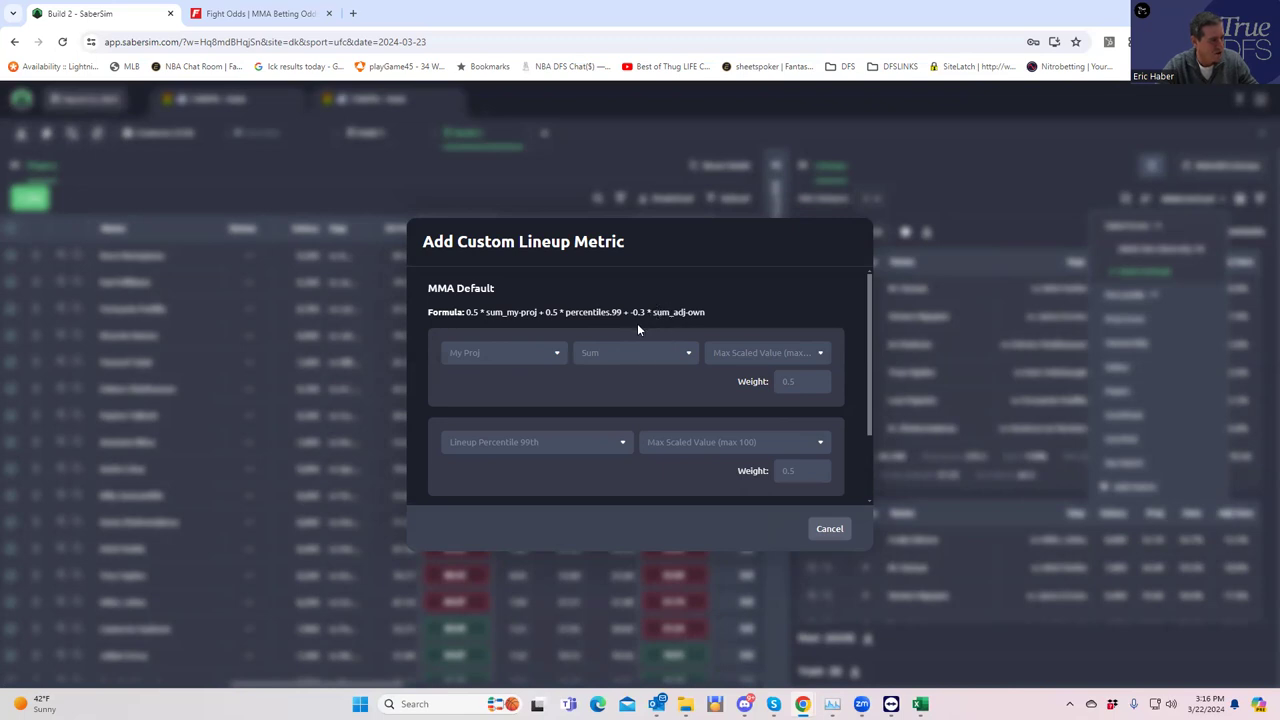
pyautogui.click(826, 528)
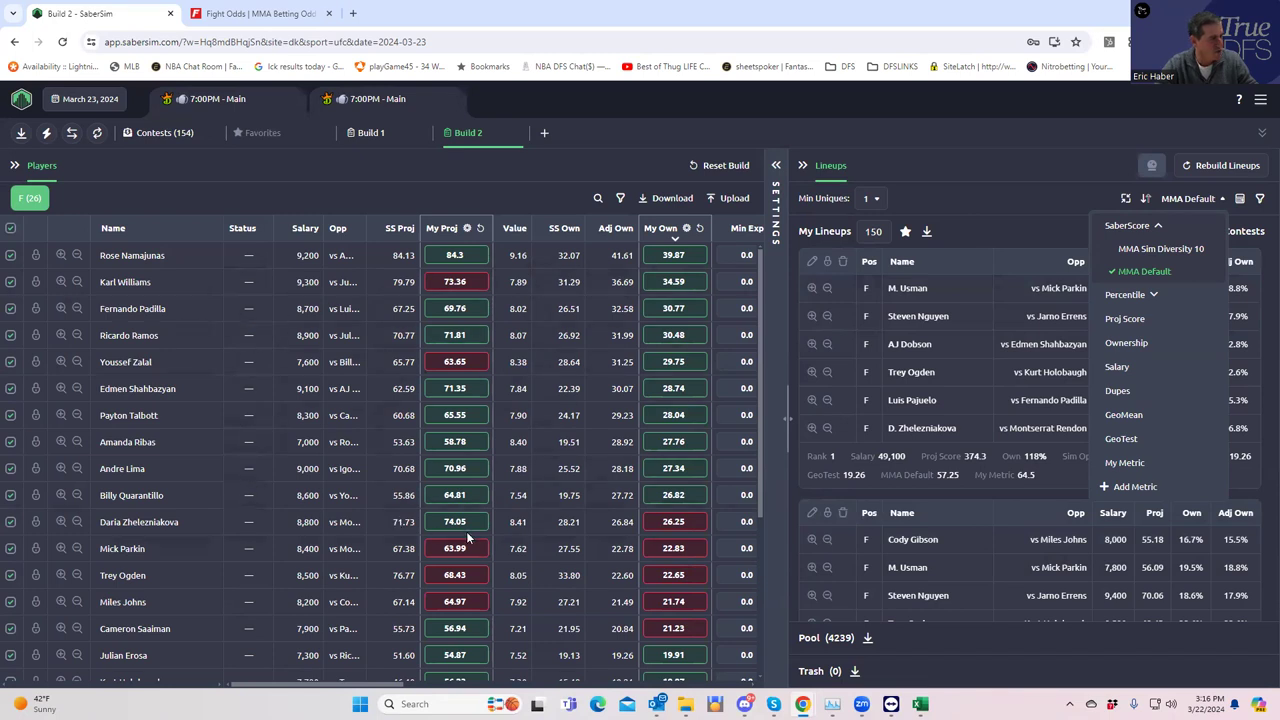
# Sort the players by Exposure, highest first, and rank the lineups by the MMA Sim Diversity 10 metric
pyautogui.moveTo(383, 685); pyautogui.dragTo(469, 690)
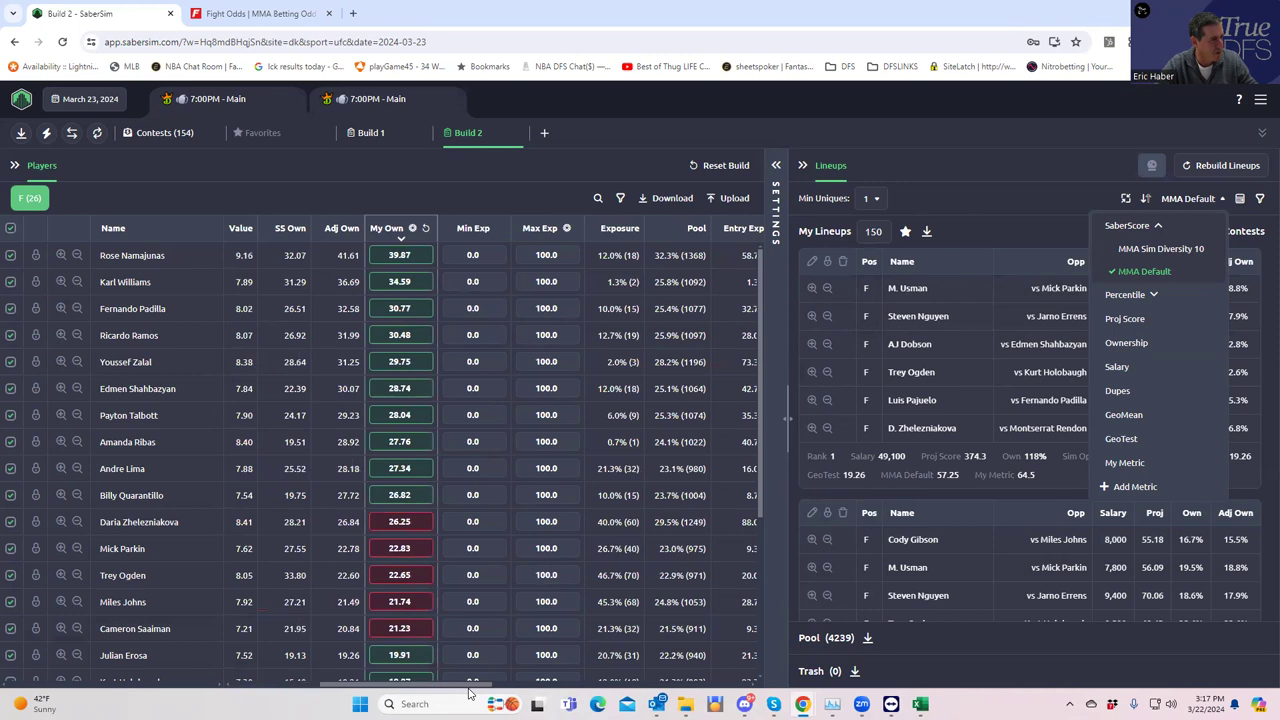
pyautogui.click(619, 228)
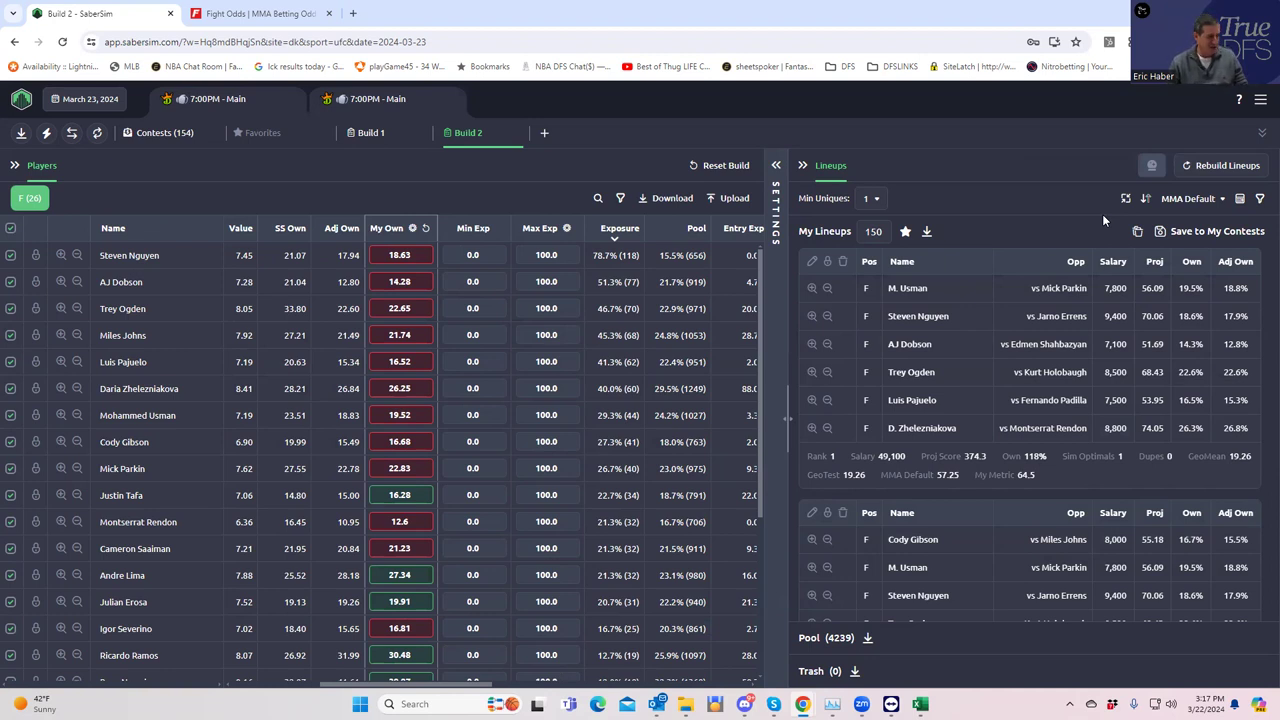
pyautogui.click(1185, 200)
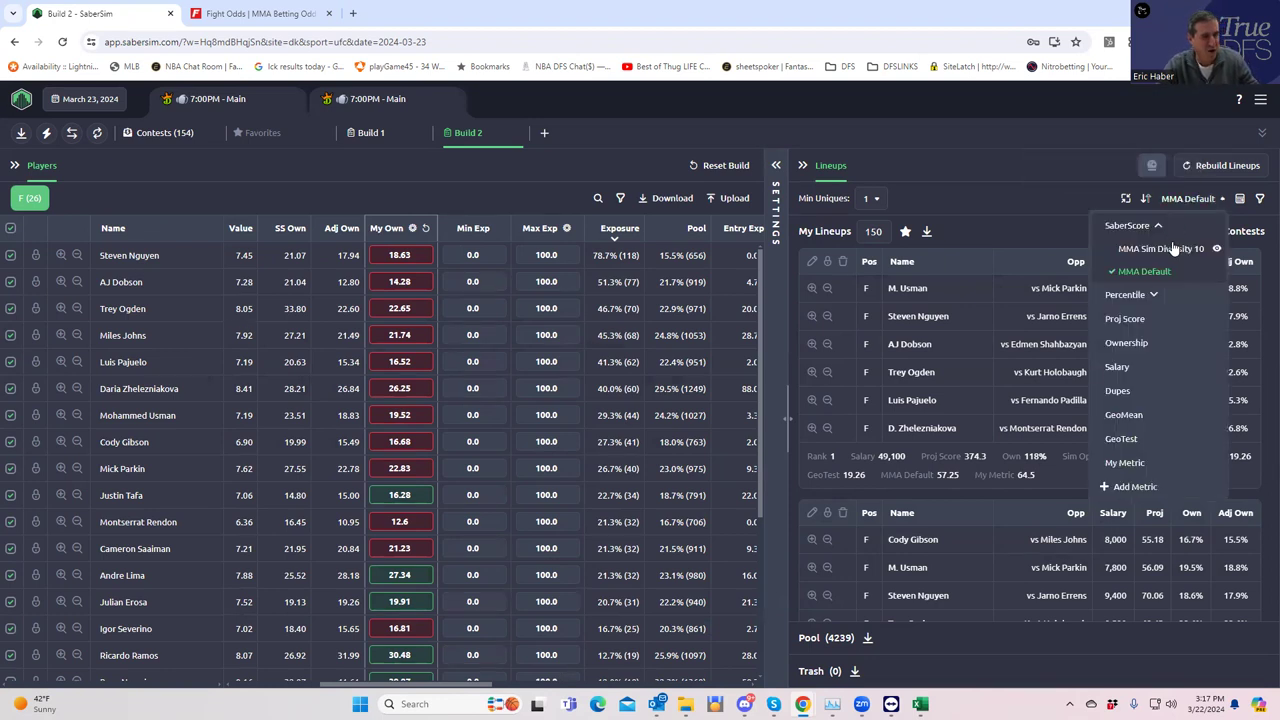
pyautogui.click(1160, 248)
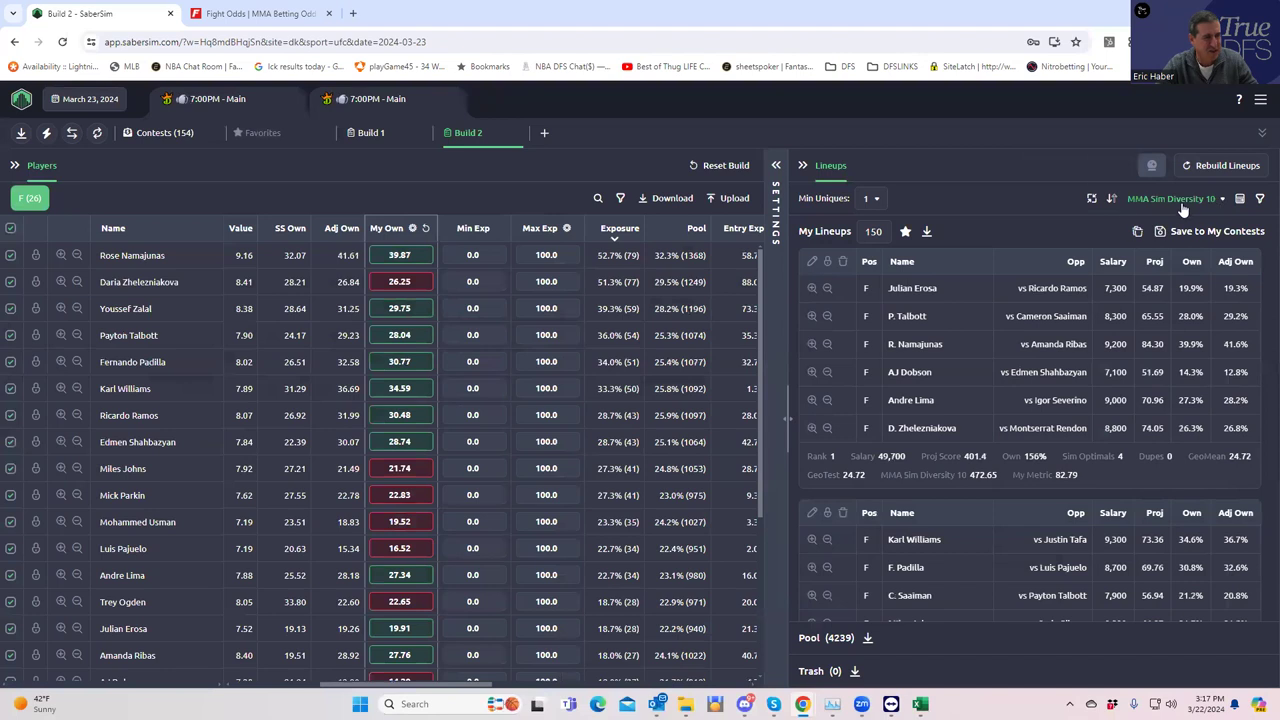
# Show the lineup filter row, and view the formula of the MMA Sim Diversity 10 metric without changing it
pyautogui.click(1259, 200)
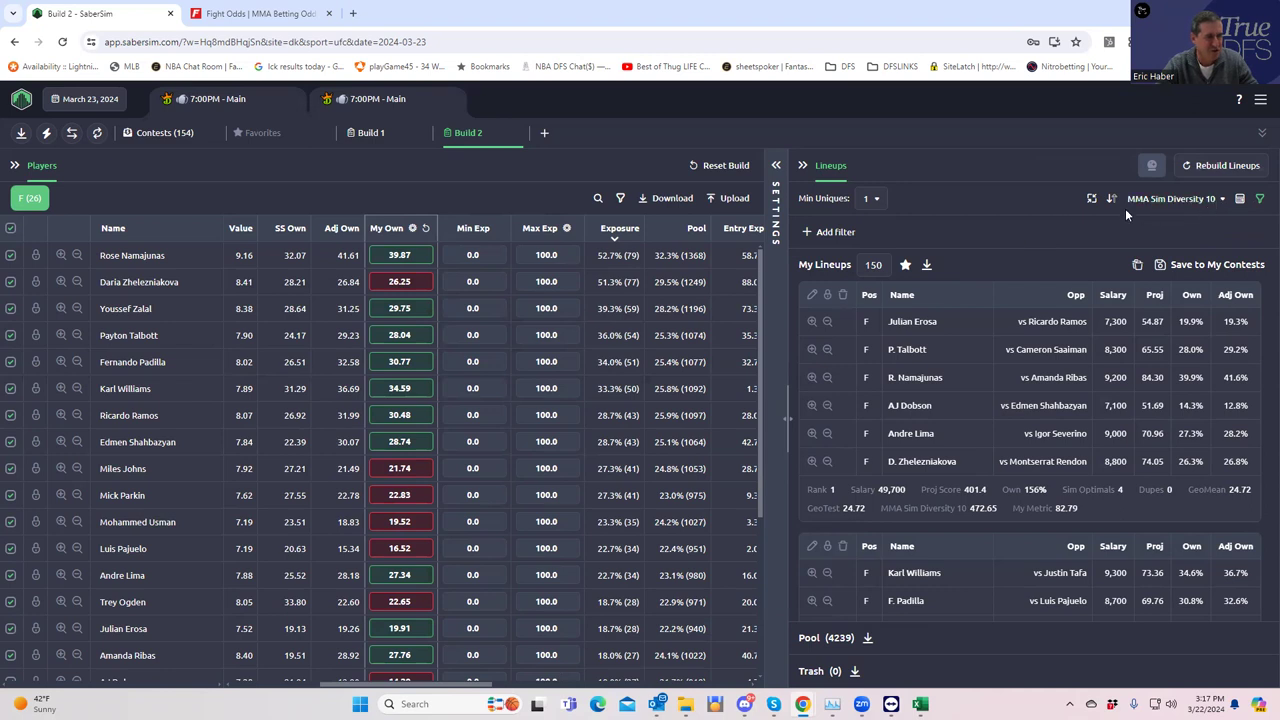
pyautogui.click(1215, 202)
pyautogui.click(1219, 249)
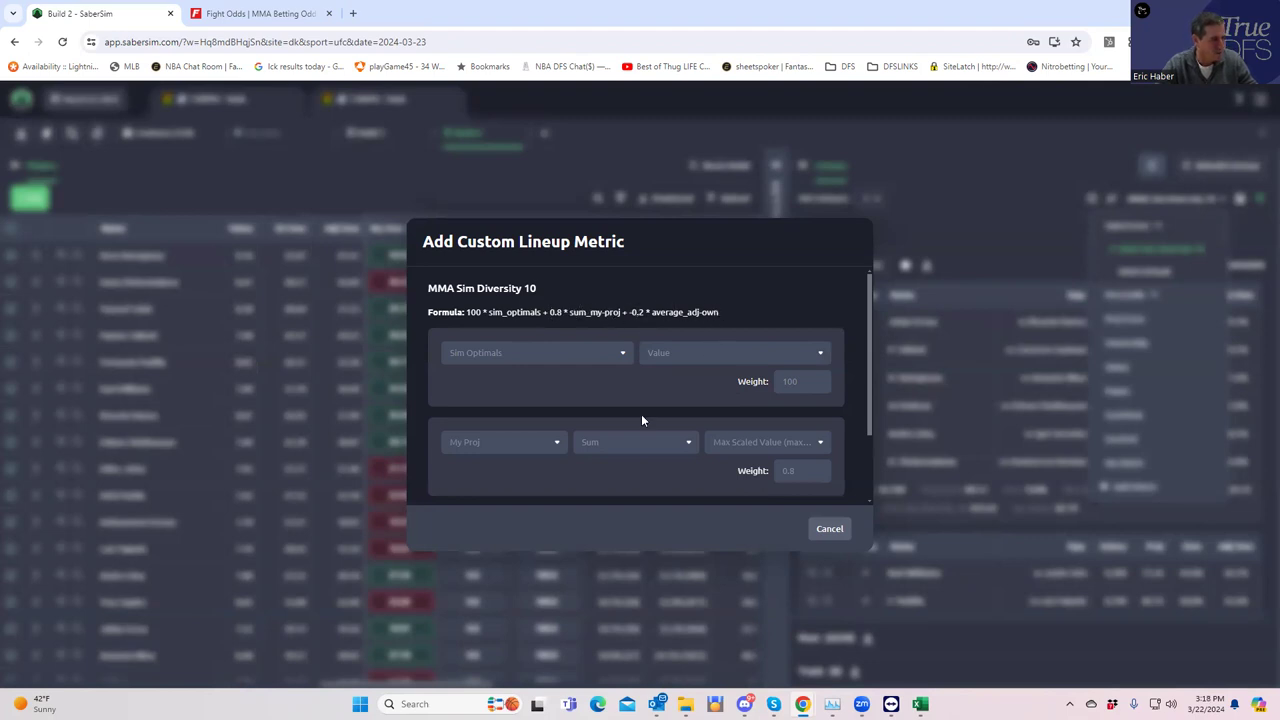
pyautogui.click(829, 529)
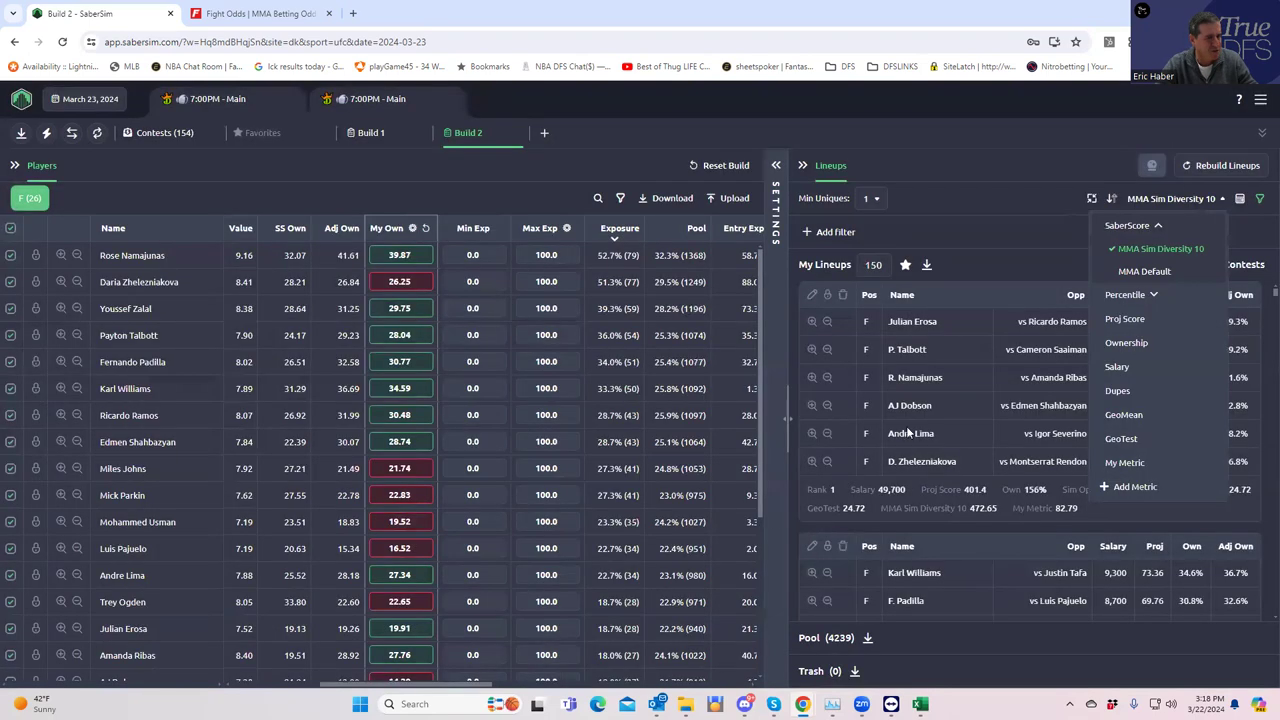
pyautogui.click(1024, 245)
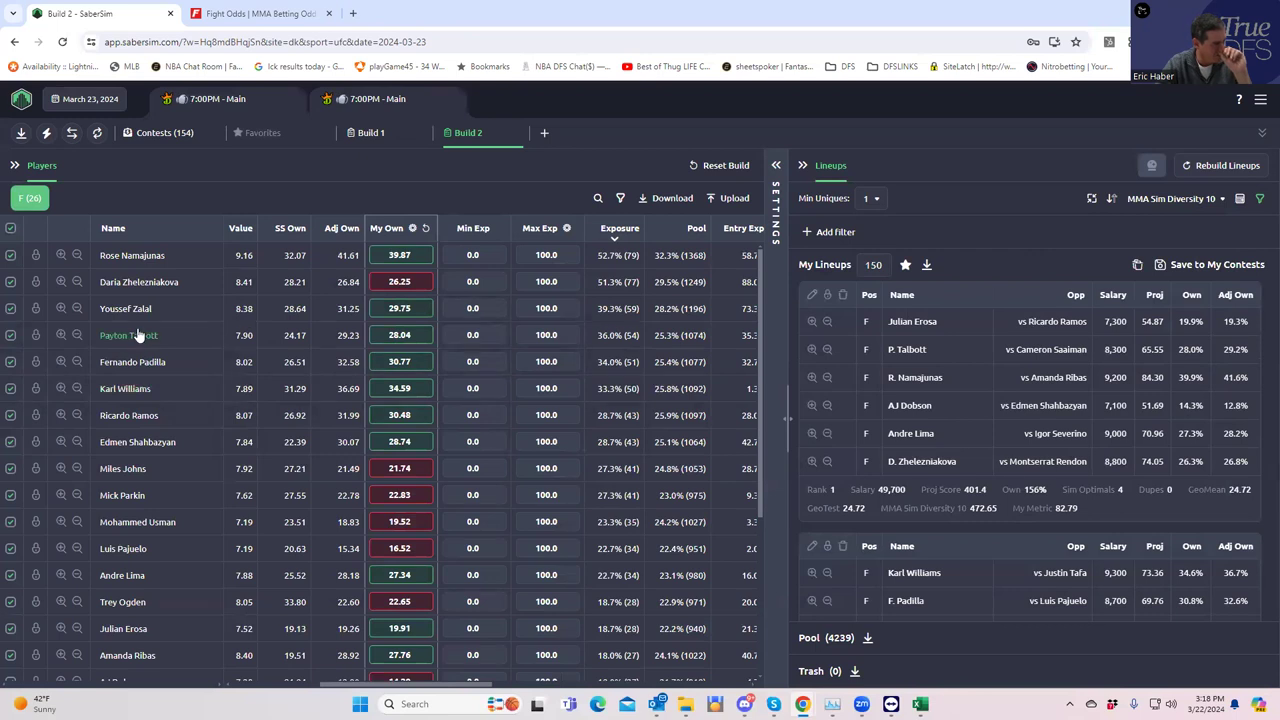
# Examine the salaries, projections and ownership of all players in order of their exposure
pyautogui.moveTo(382, 688); pyautogui.dragTo(240, 659)
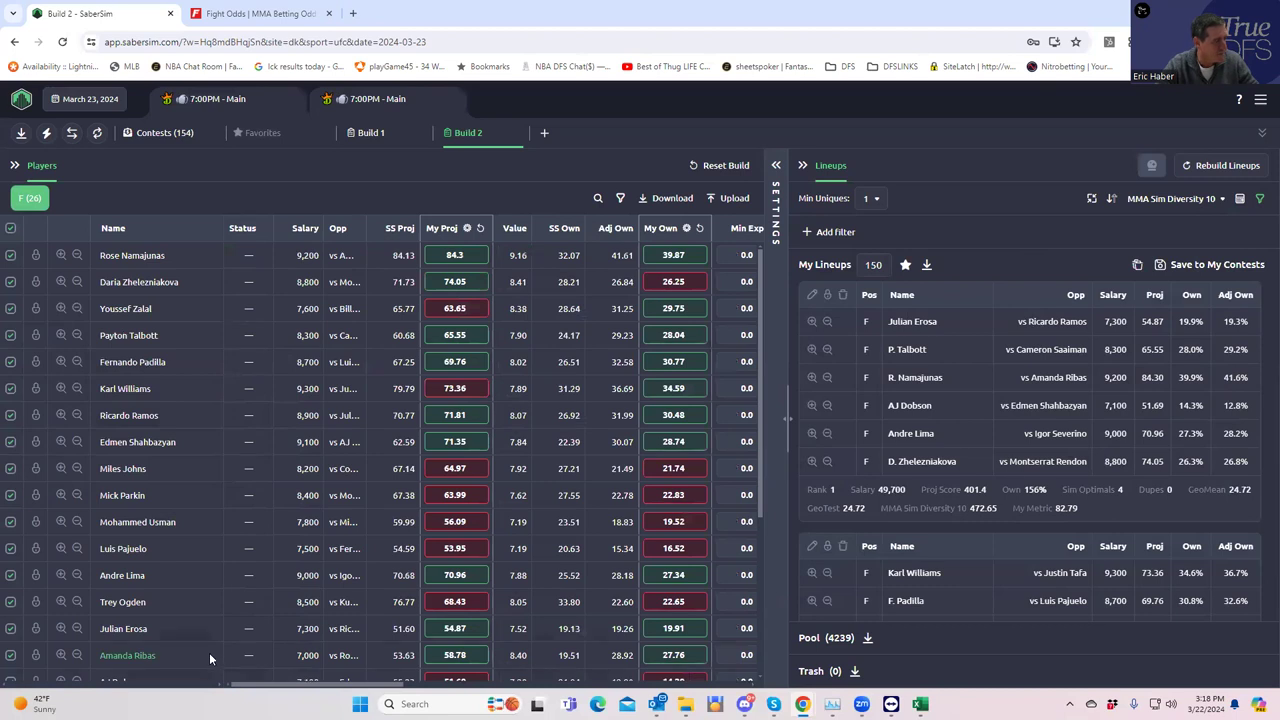
pyautogui.scroll(-3, 330, 566)
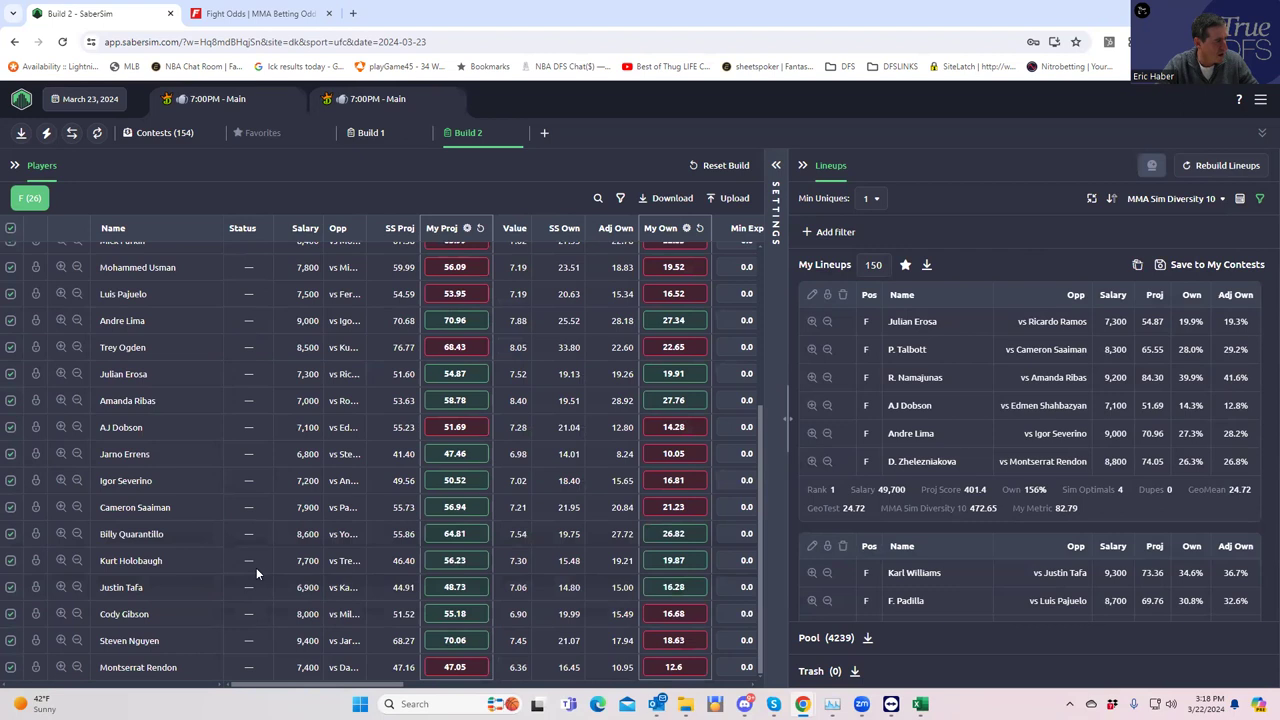
pyautogui.scroll(3, 298, 559)
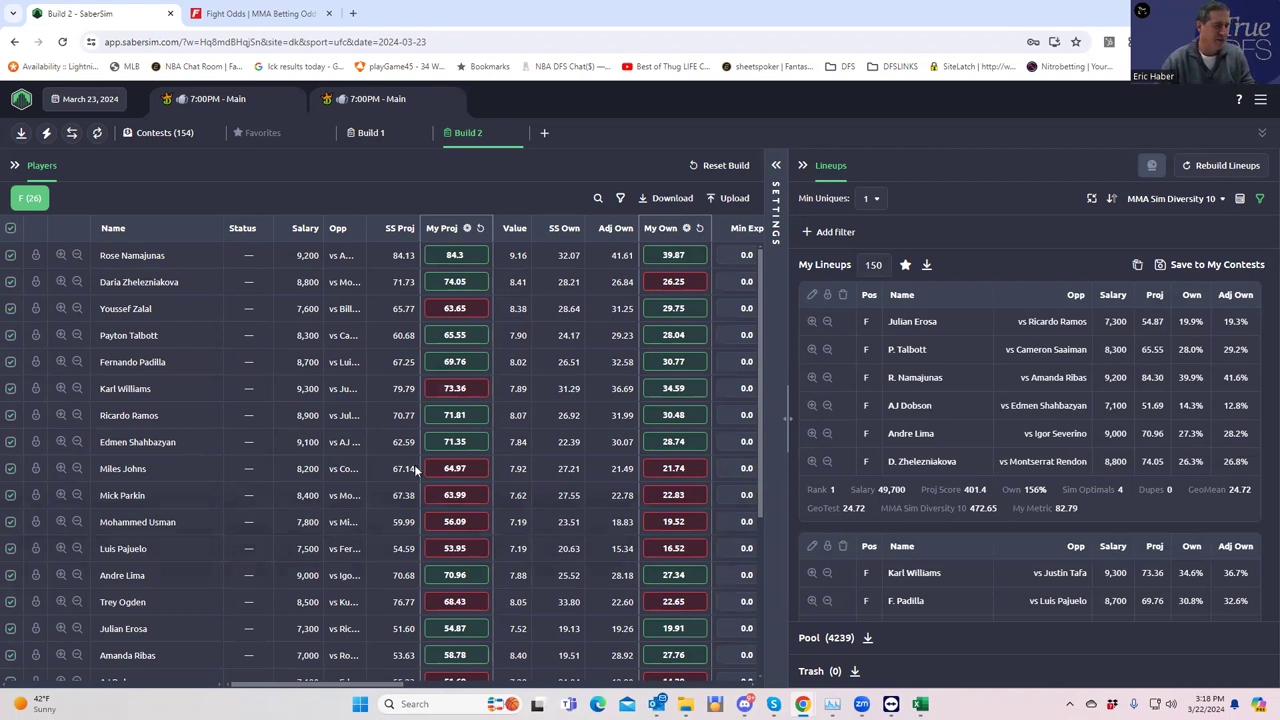
# Try Min Uniques values of 3 and 4 for the lineups, and return to 3
pyautogui.click(877, 203)
pyautogui.click(874, 279)
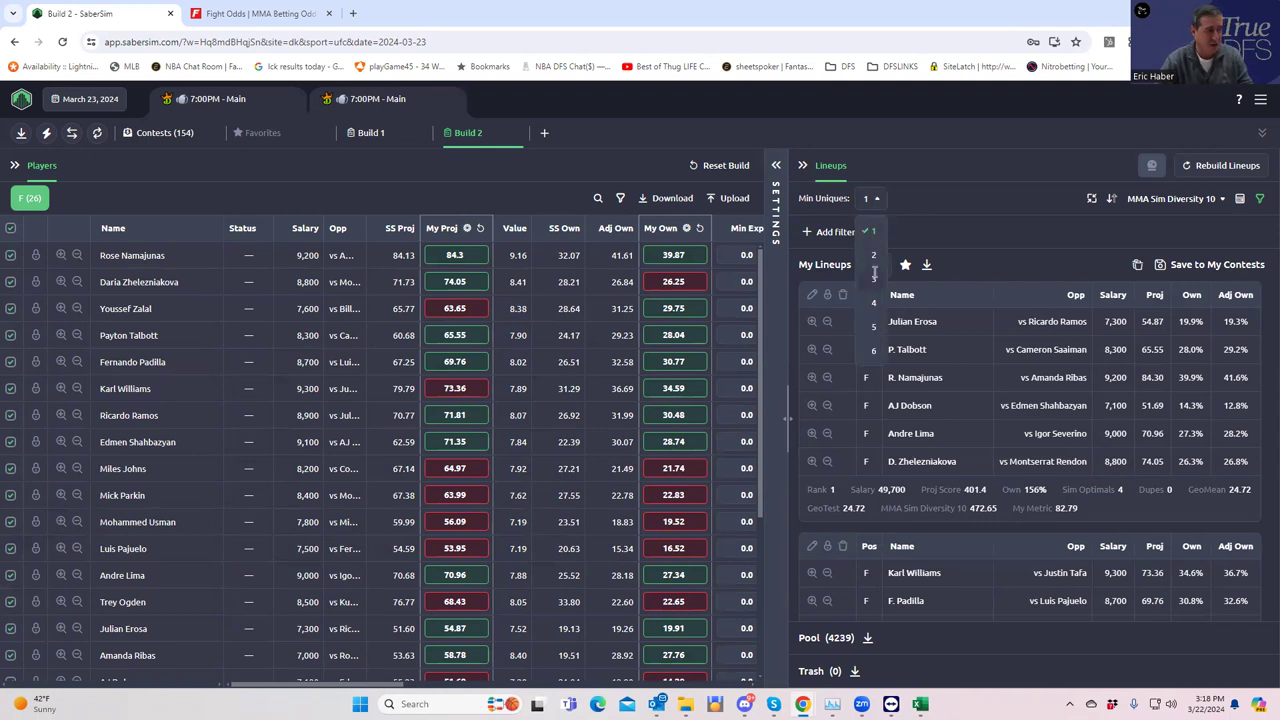
pyautogui.click(875, 201)
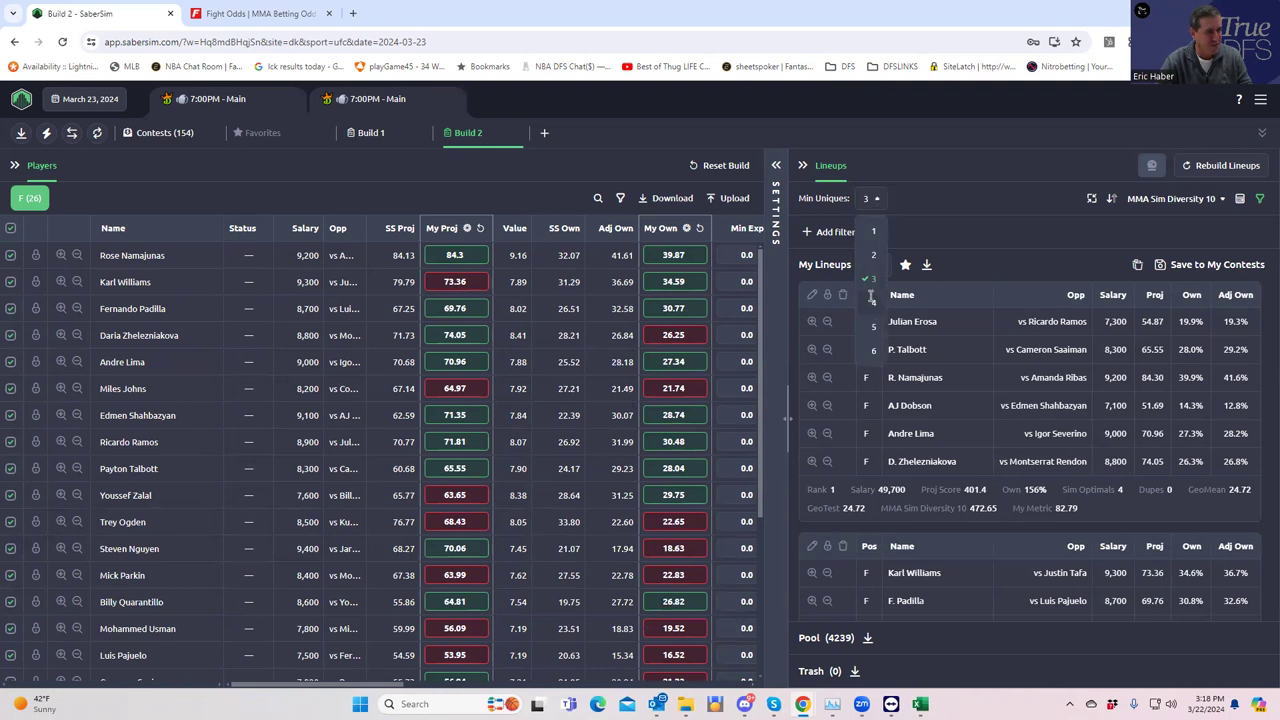
pyautogui.click(873, 302)
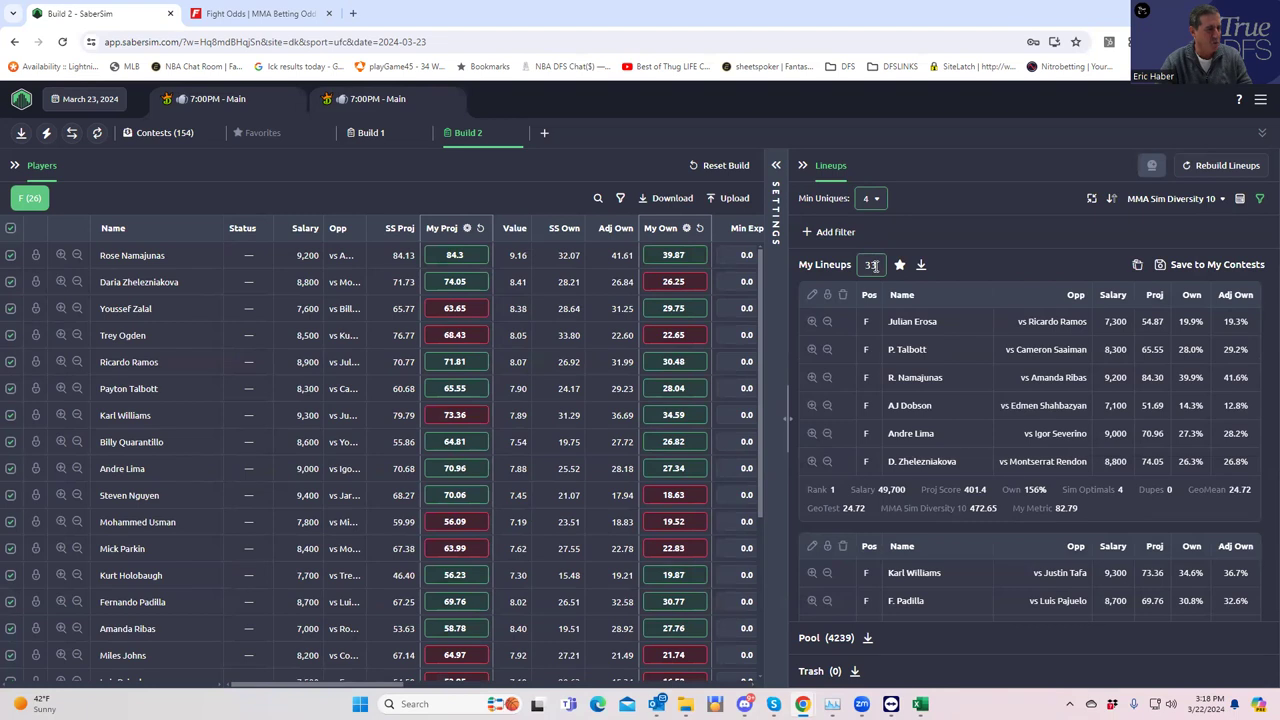
pyautogui.click(872, 200)
pyautogui.click(875, 281)
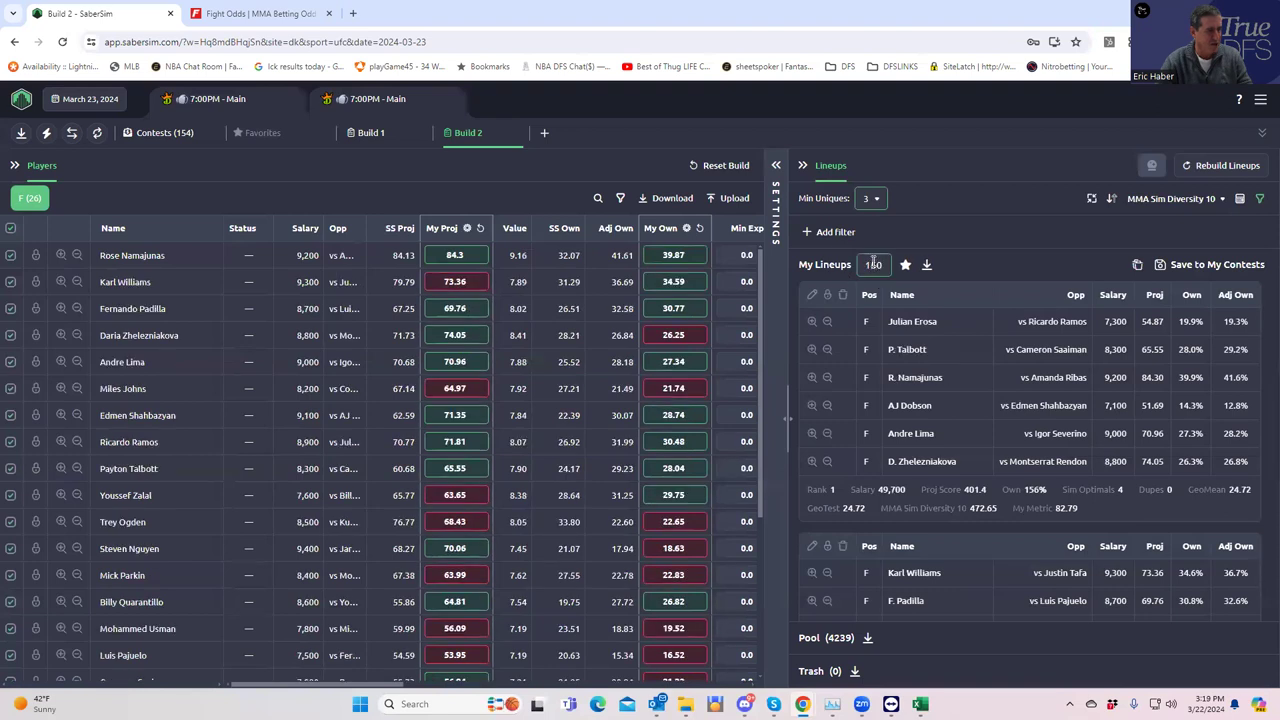
# Set Min Uniques to 2 and review the resulting list of players
pyautogui.click(876, 198)
pyautogui.click(873, 254)
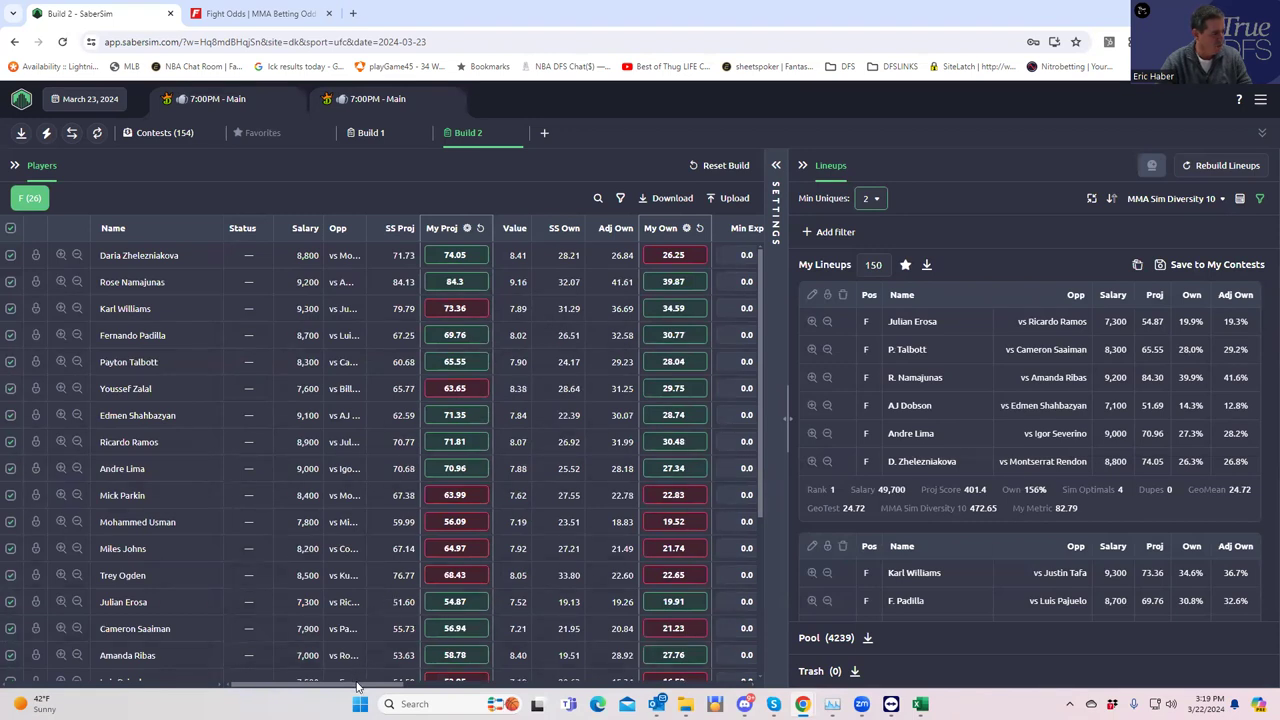
pyautogui.hscroll(5, 360, 670)
pyautogui.hscroll(-5, 378, 672)
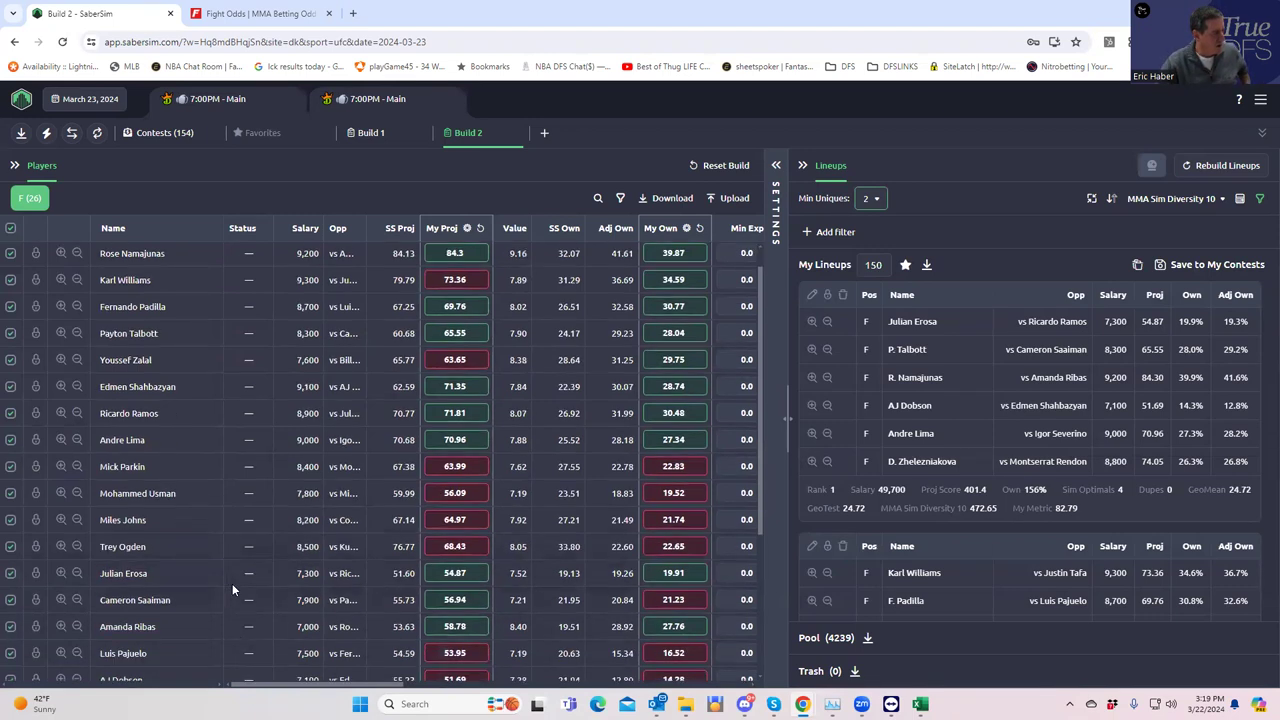
pyautogui.scroll(-2, 232, 583)
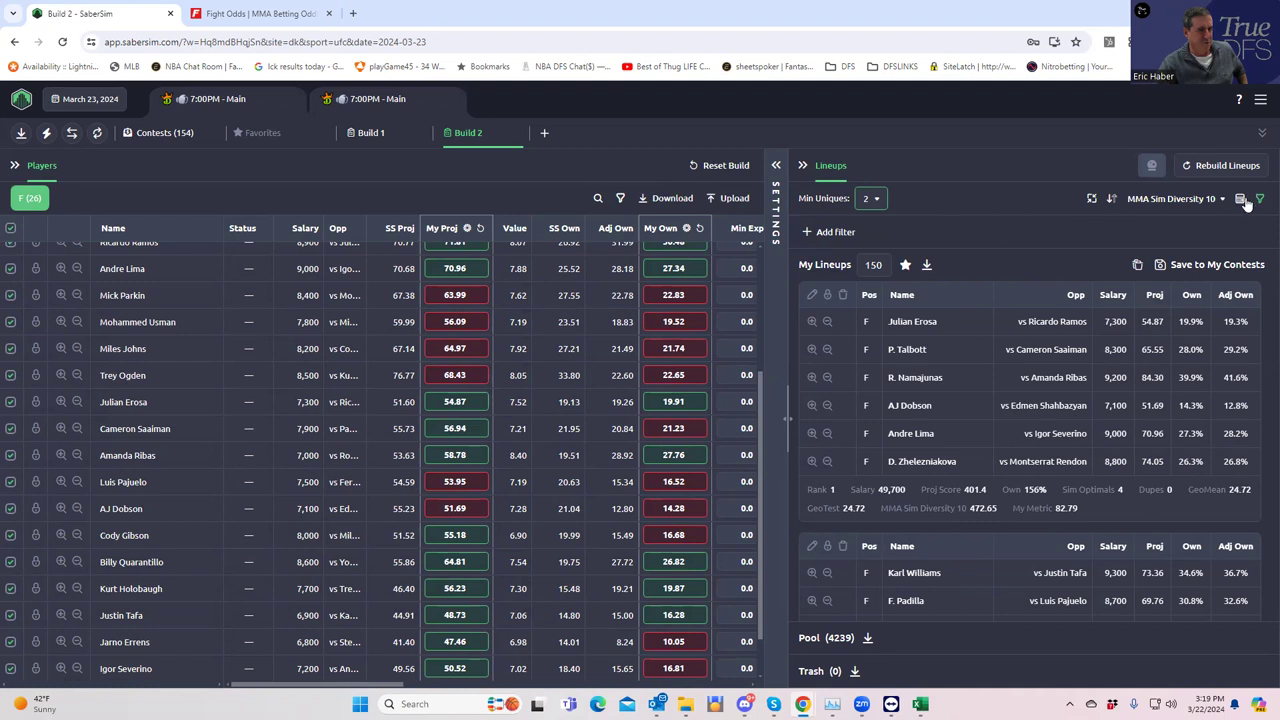
# Add the 150 lineups to Favorites, clear all favorites again and return to Build 2
pyautogui.click(906, 266)
pyautogui.click(280, 135)
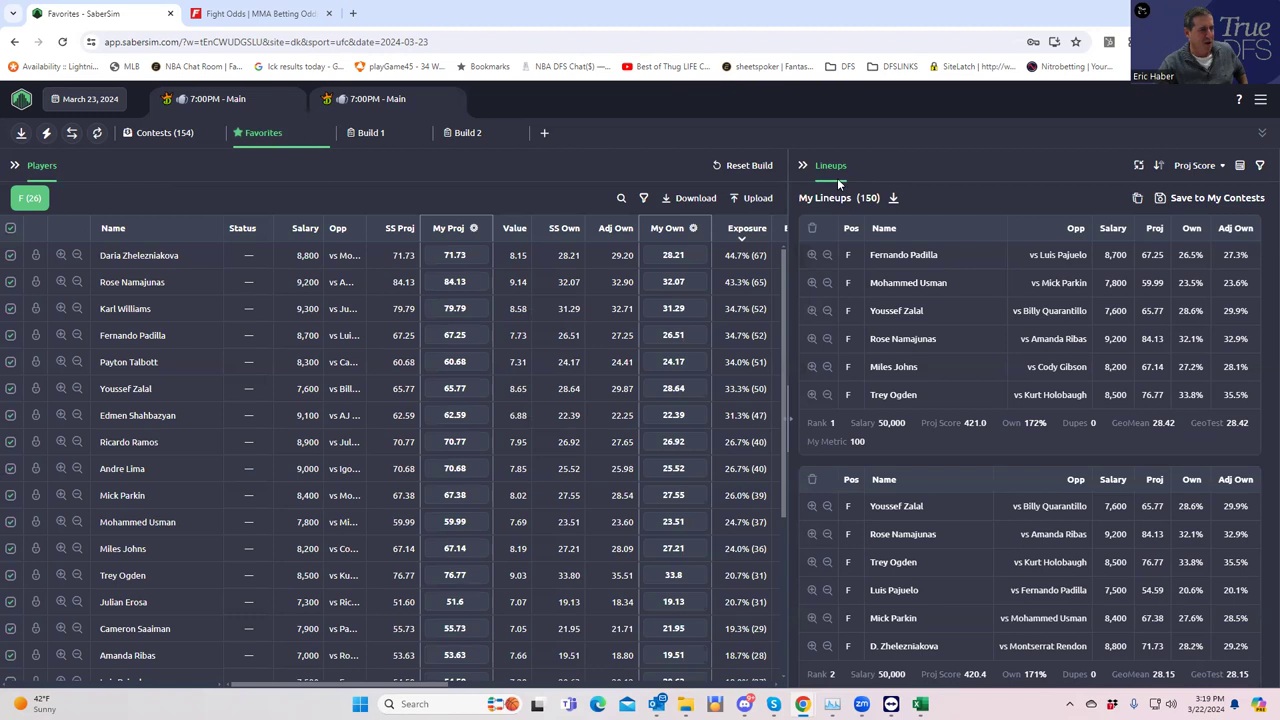
pyautogui.click(298, 157)
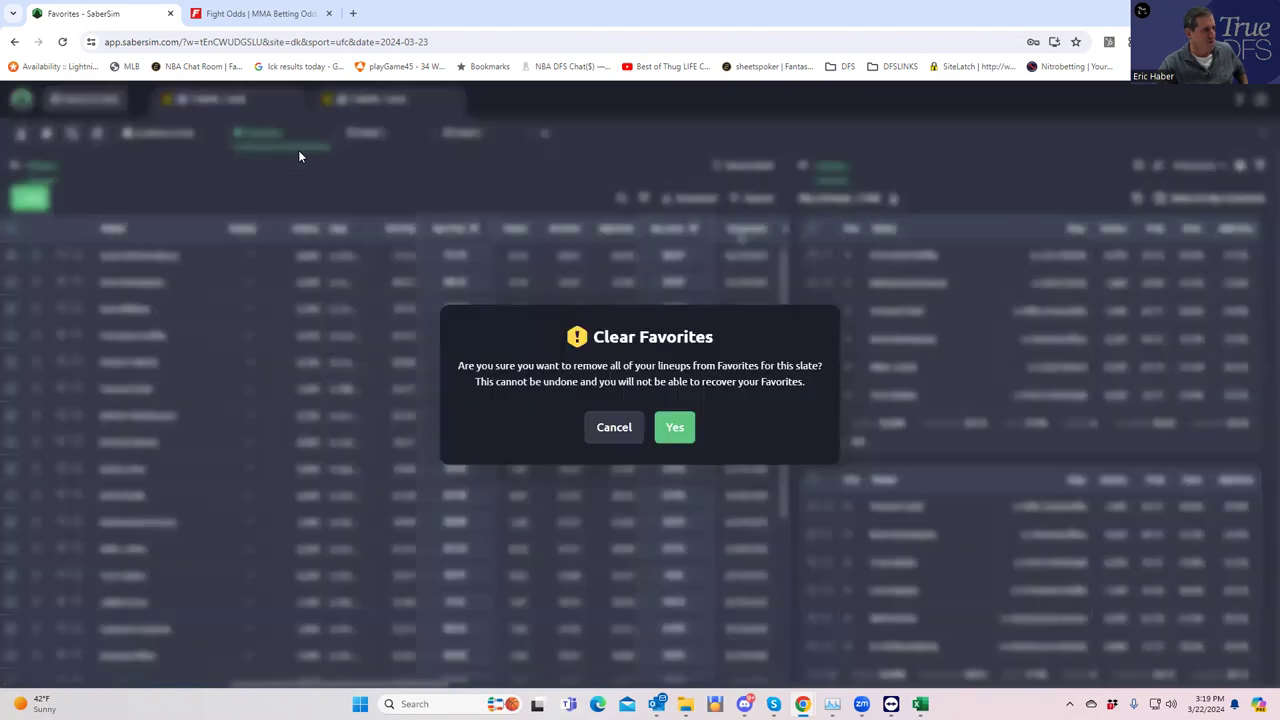
pyautogui.click(674, 427)
pyautogui.click(476, 140)
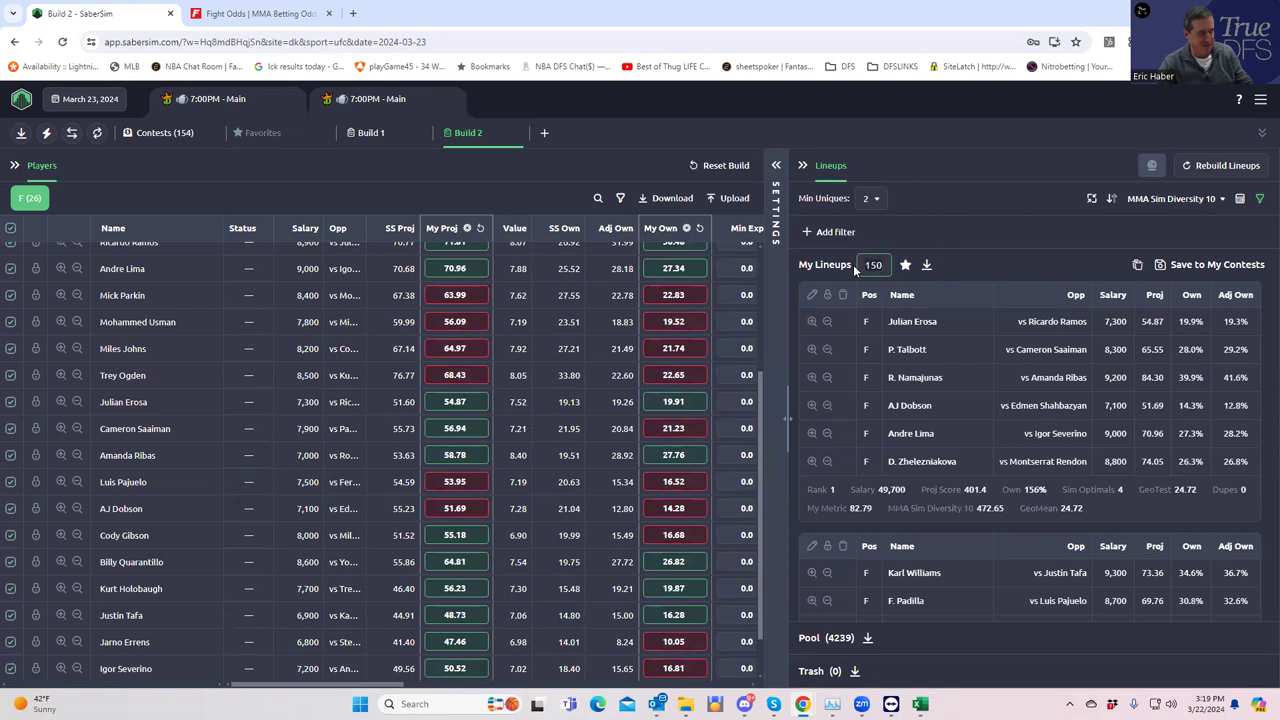
# Reduce the number of lineups in Build 2 to 50 and add them to Favorites
pyautogui.doubleClick(856, 264)
pyautogui.write('50')
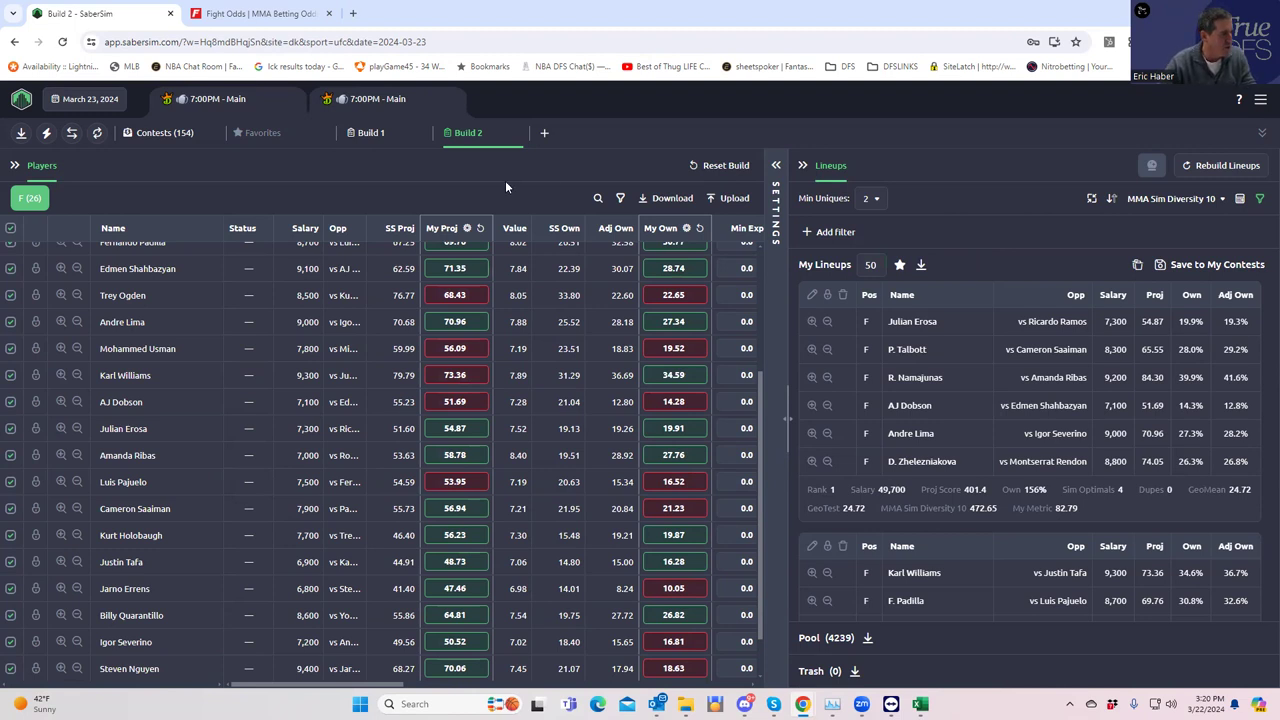
pyautogui.moveTo(758, 410); pyautogui.dragTo(784, 205)
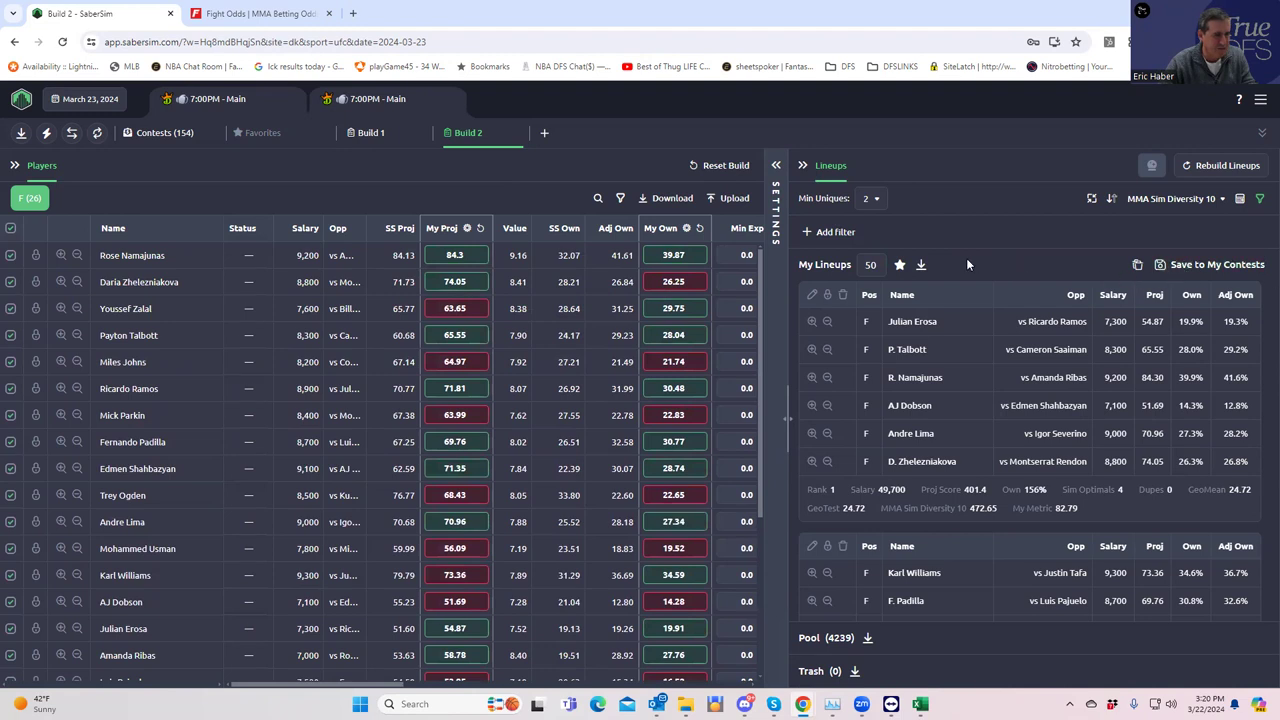
pyautogui.click(900, 266)
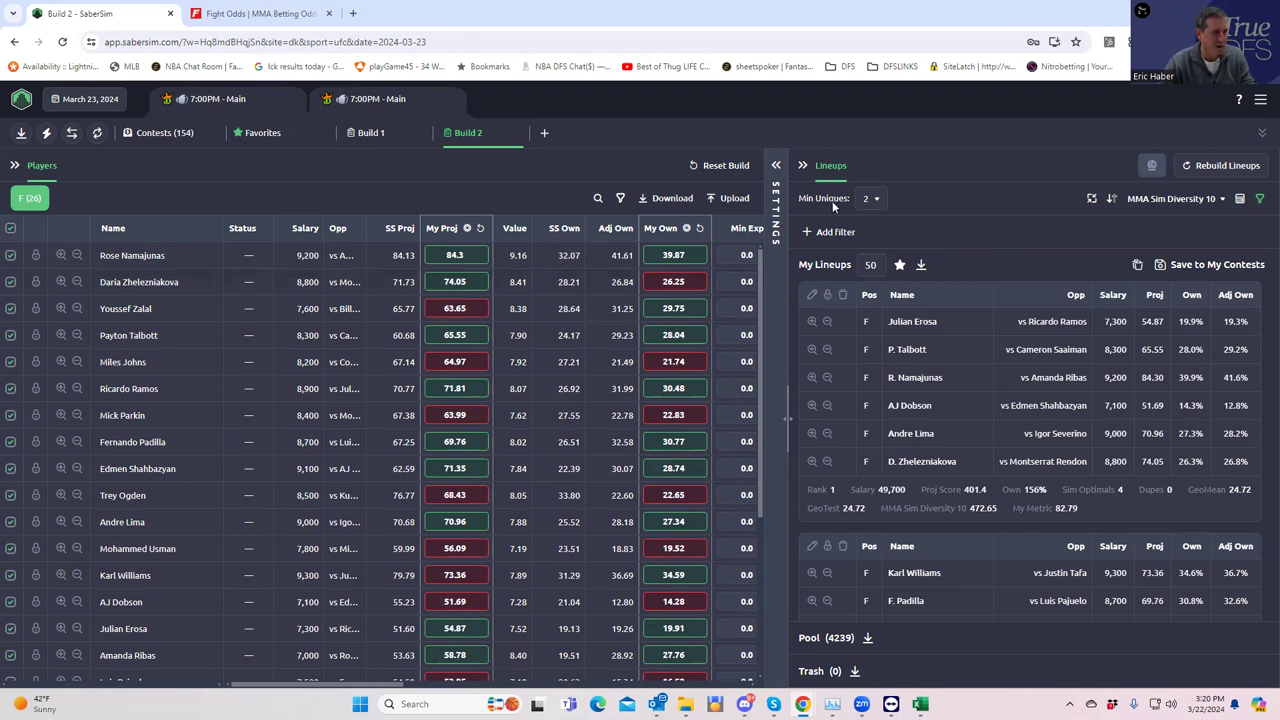
# Add a contest sim for the UFC $350K Throwdown with Build 2 as its field lineups
pyautogui.rightClick(164, 131)
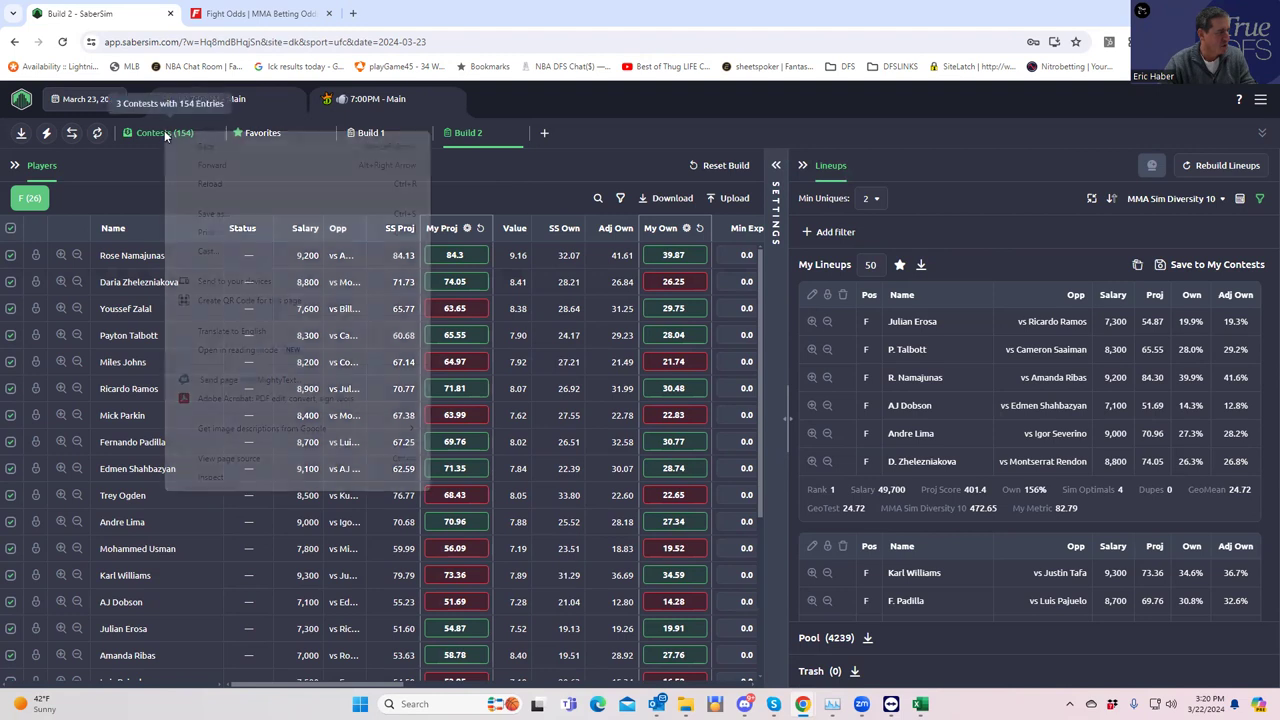
pyautogui.click(520, 175)
pyautogui.click(181, 139)
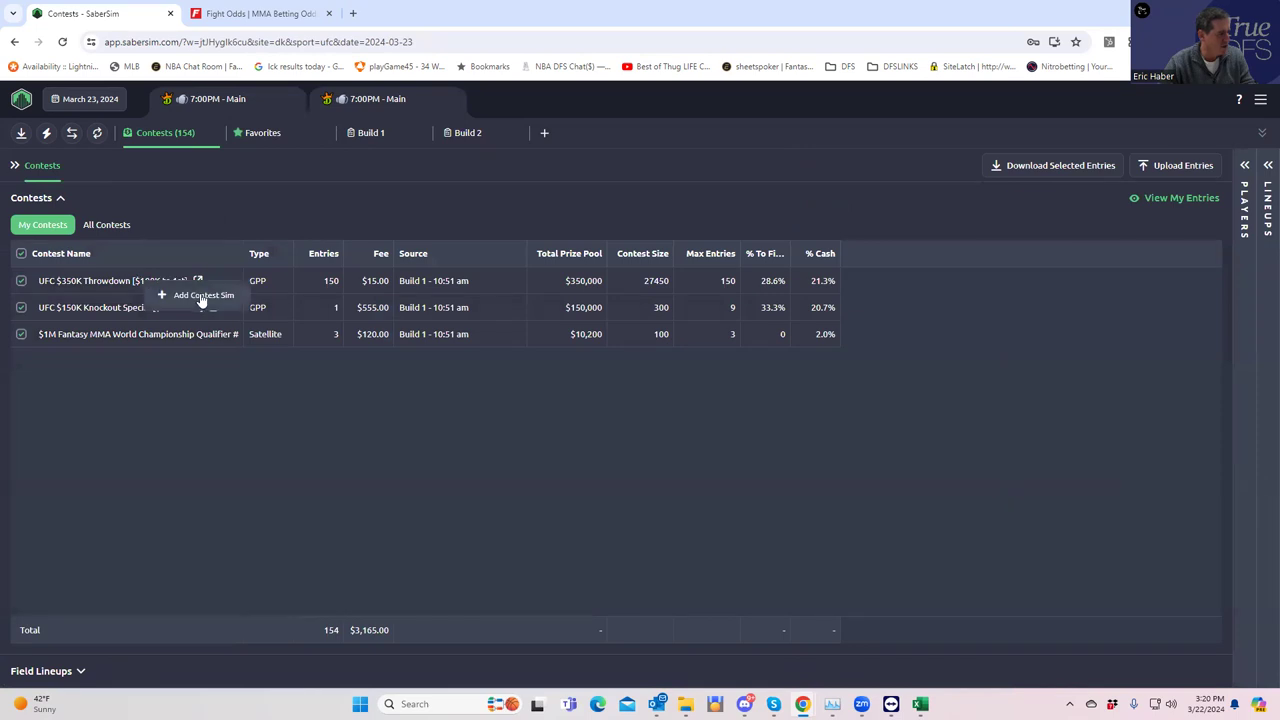
pyautogui.click(198, 285)
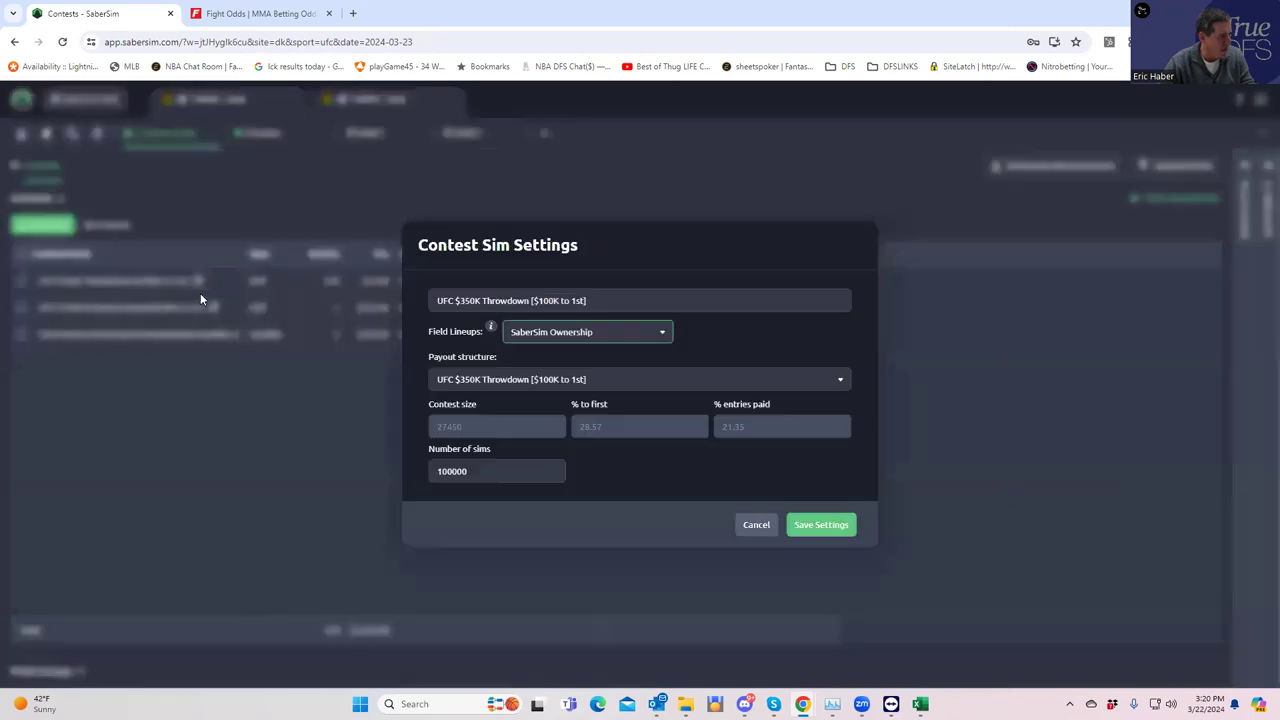
pyautogui.click(601, 337)
pyautogui.click(537, 413)
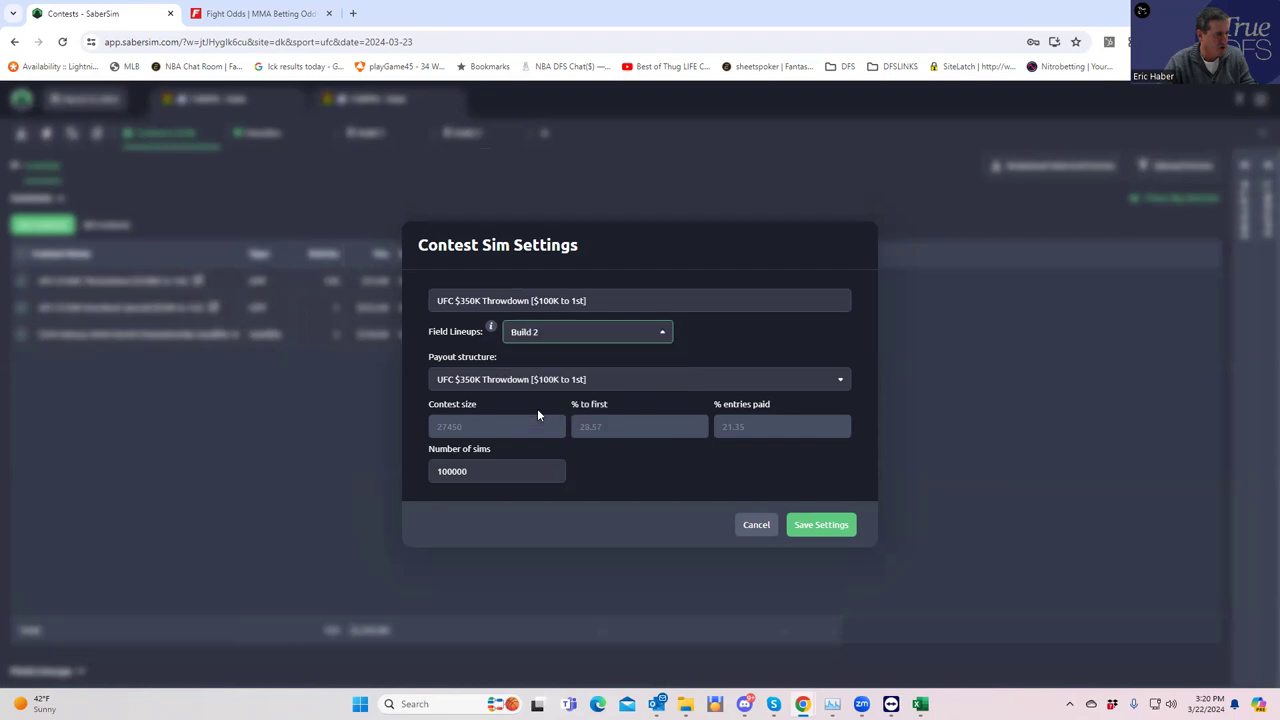
pyautogui.click(828, 527)
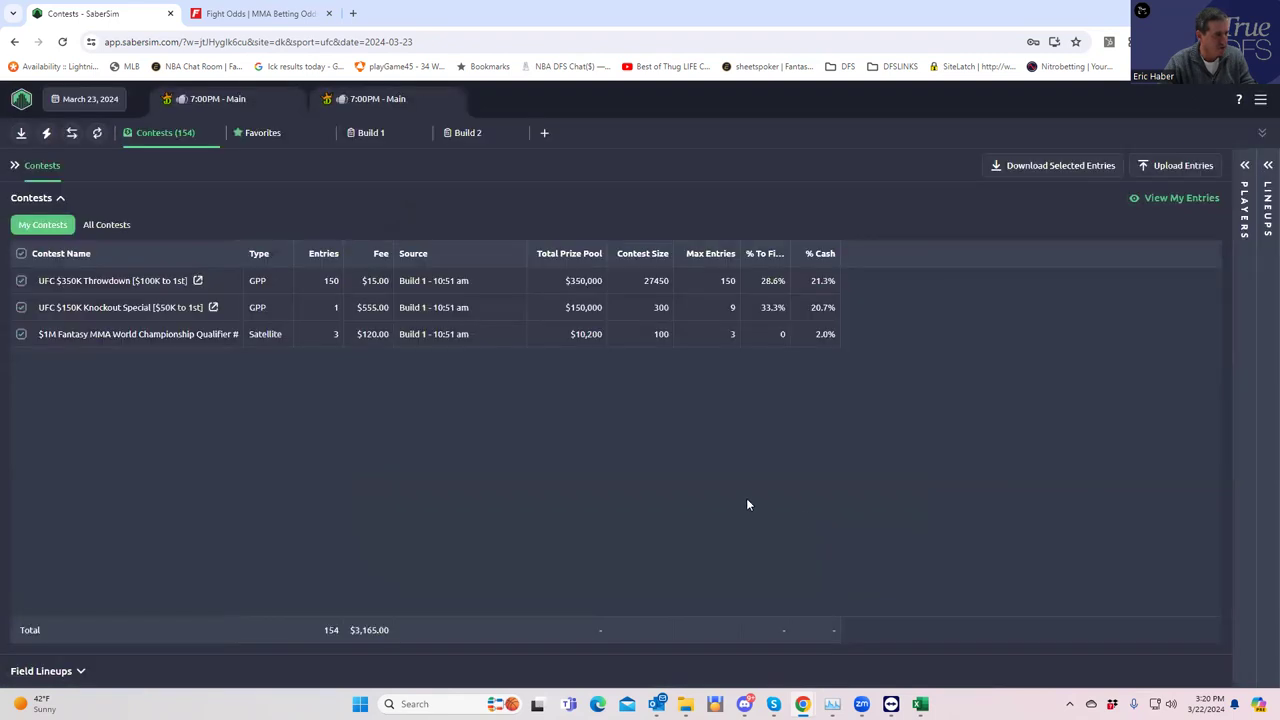
# Add a contest sim for the UFC $150K Knockout Special using Build 2 as field lineups, keeping its own payout structure
pyautogui.click(170, 307)
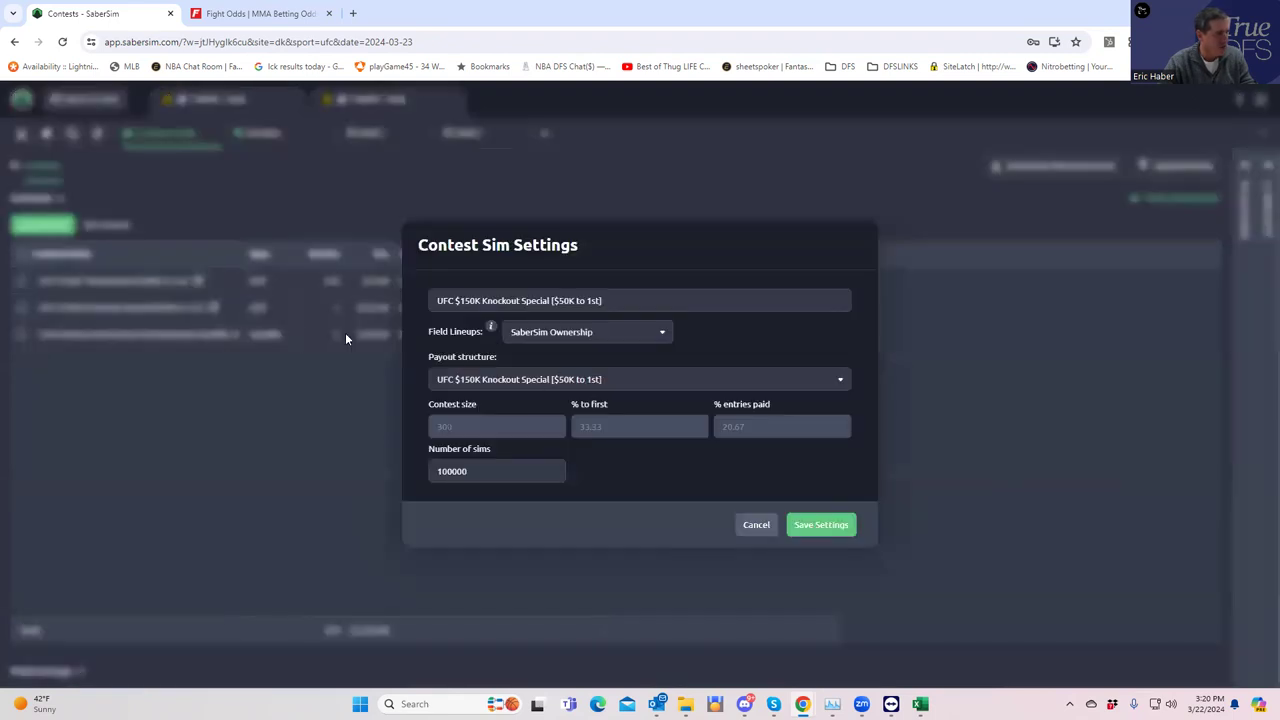
pyautogui.click(600, 380)
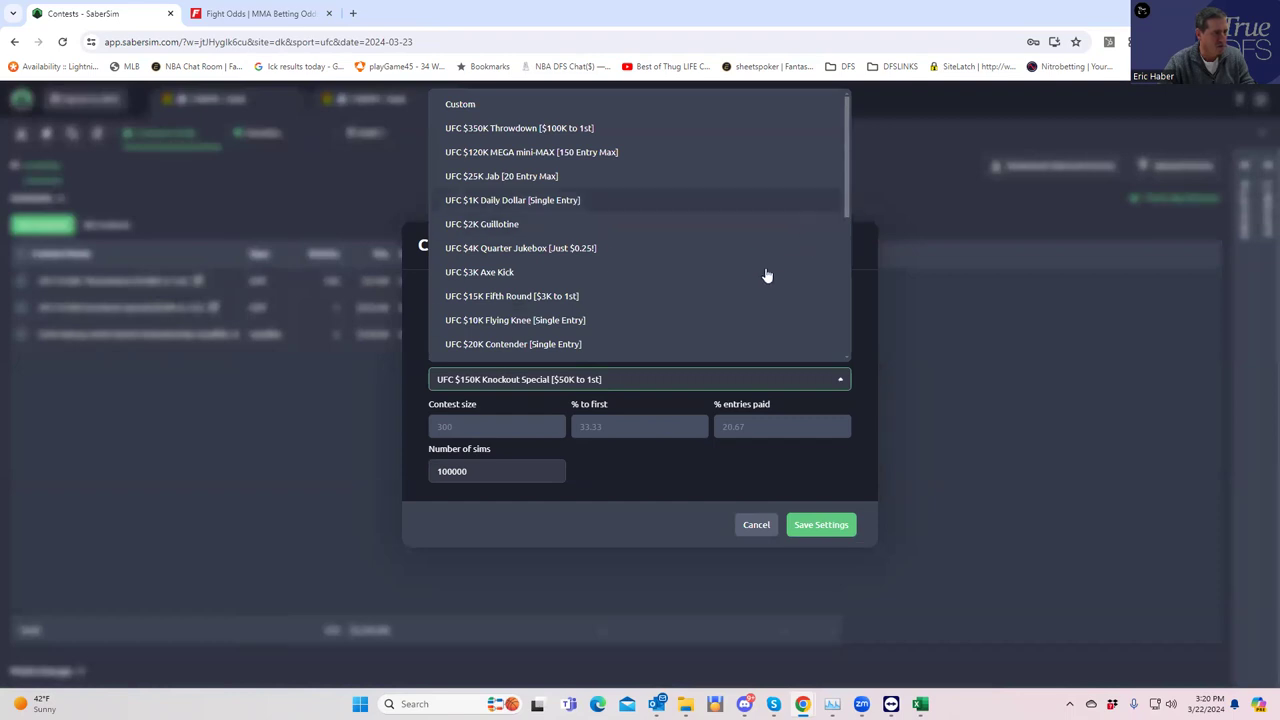
pyautogui.click(694, 378)
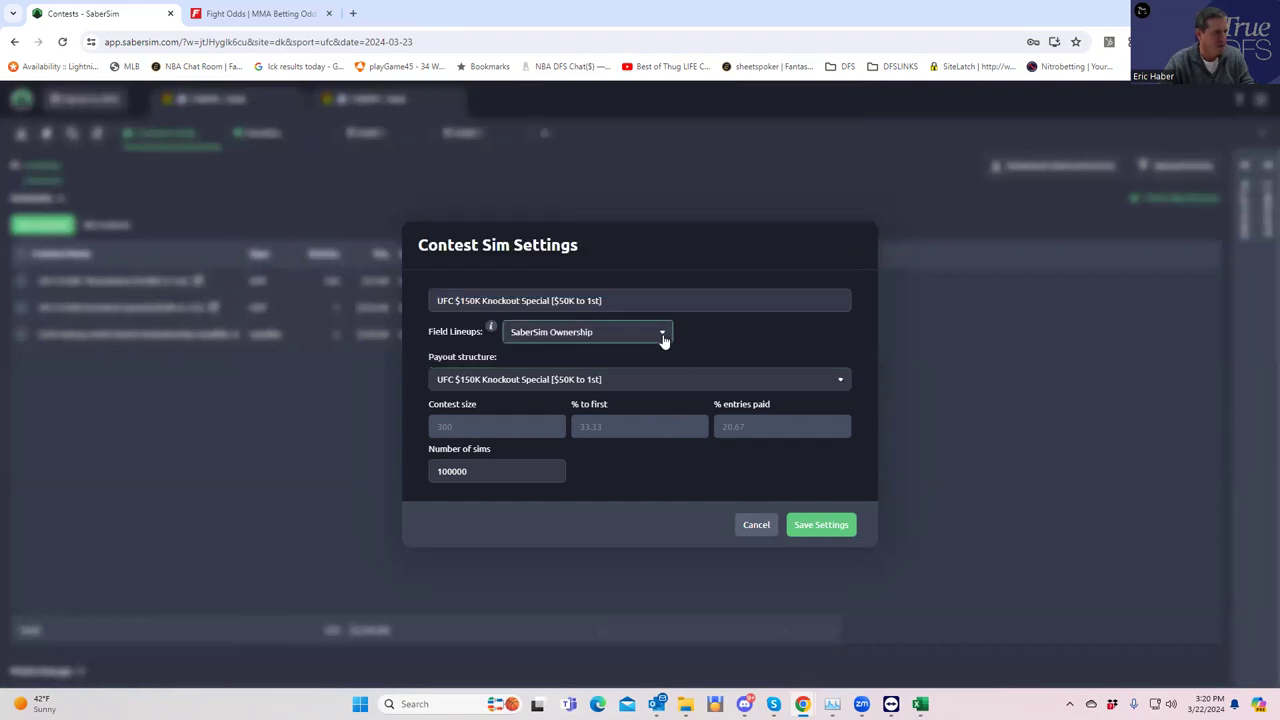
pyautogui.click(662, 331)
pyautogui.click(551, 412)
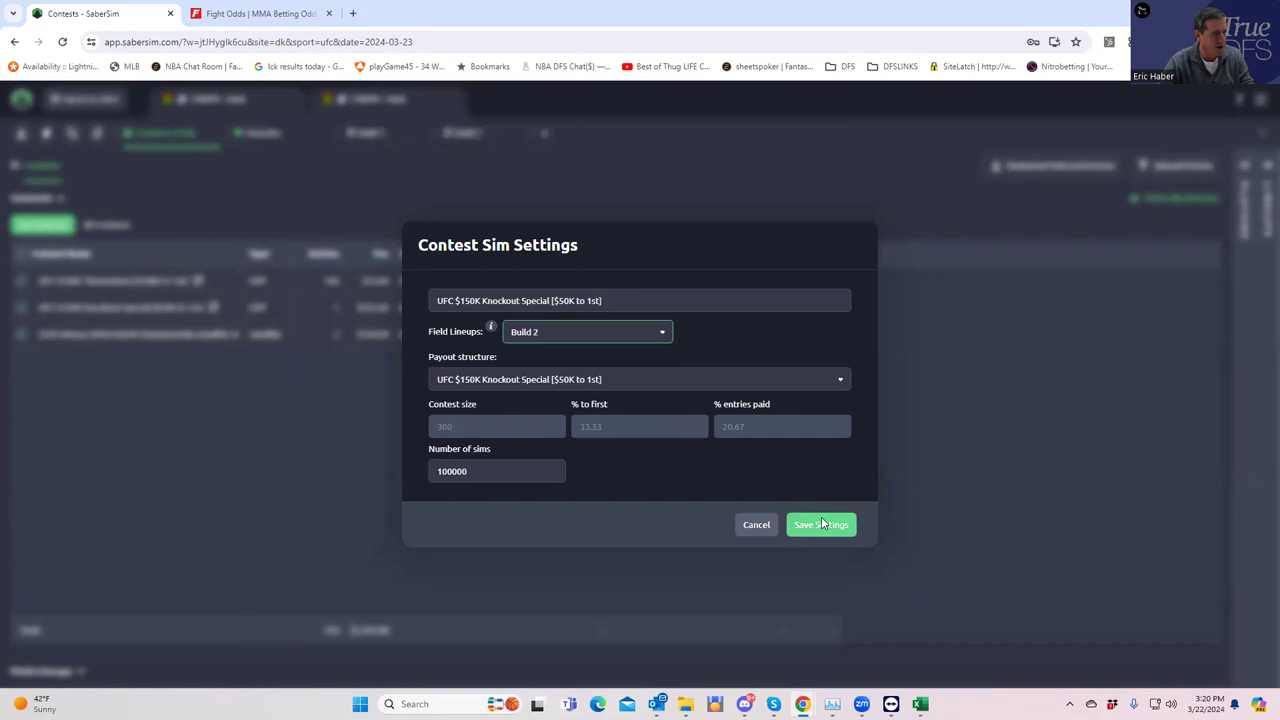
pyautogui.click(821, 518)
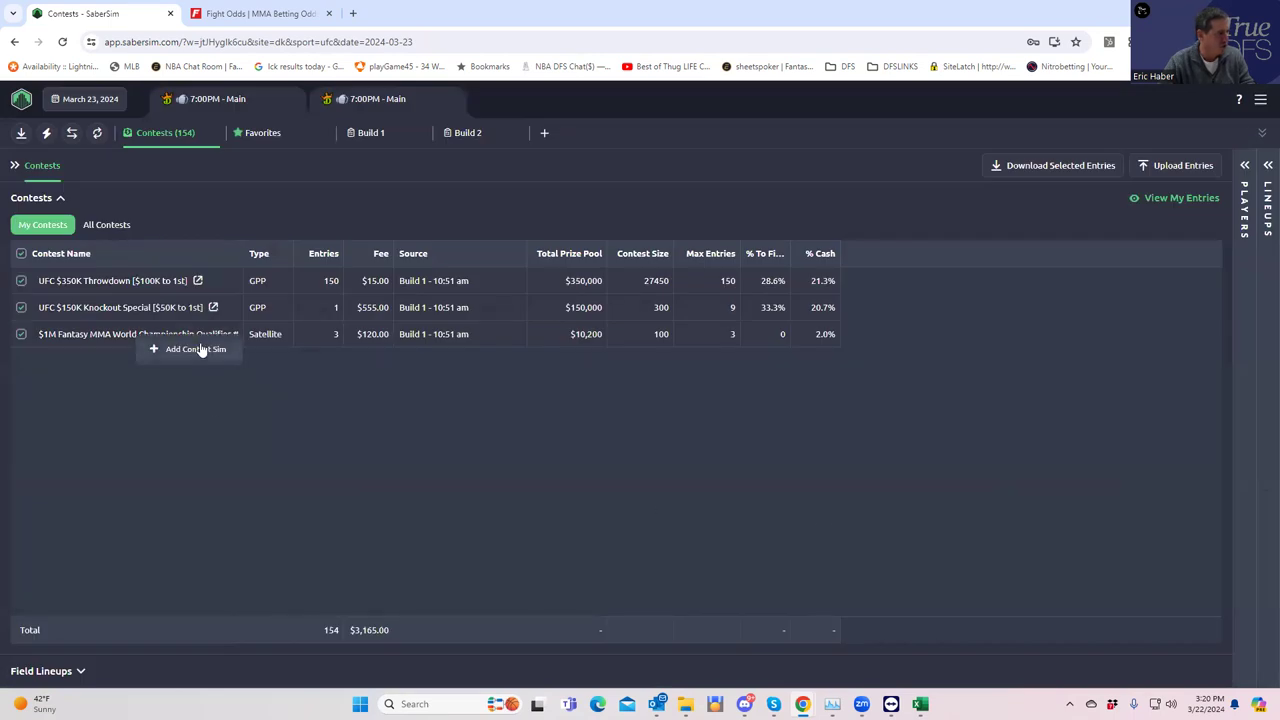
# Add a contest sim for the $1M Fantasy MMA World Championship Qualifier #83 using Build 2 as field lineups, keeping its payout structure
pyautogui.click(200, 347)
pyautogui.click(533, 381)
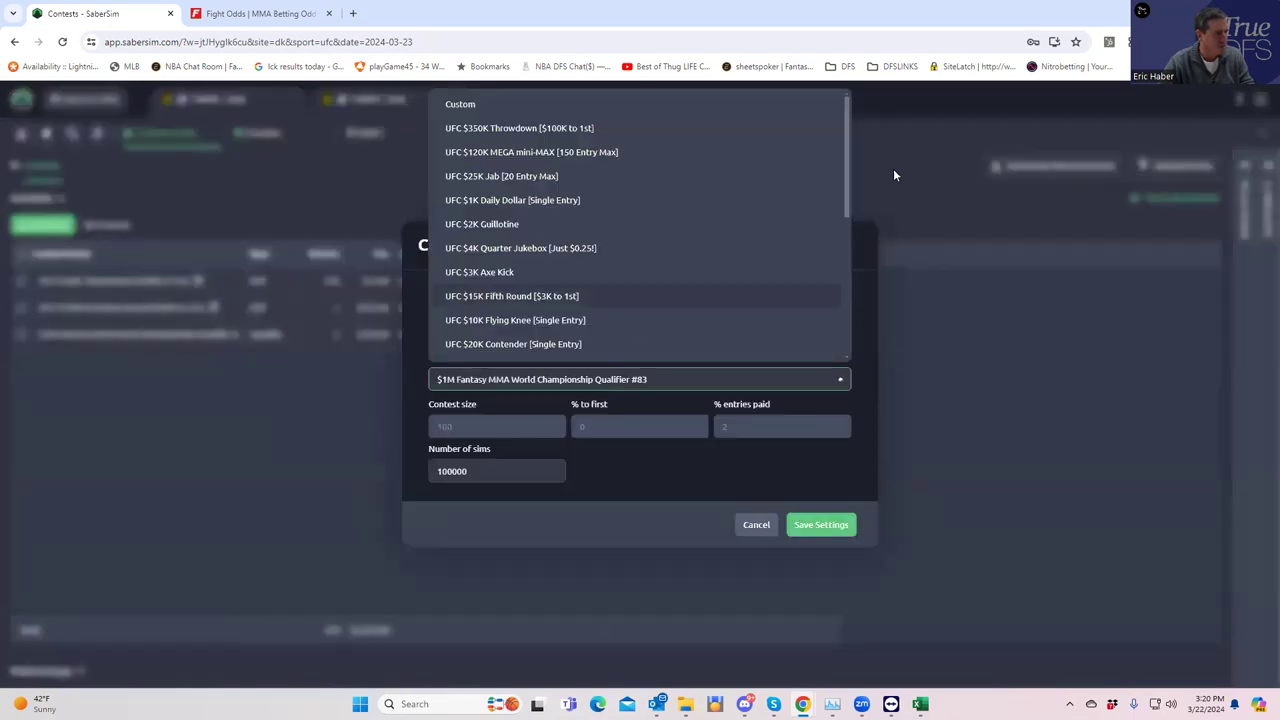
pyautogui.scroll(-3, 833, 307)
pyautogui.scroll(-3, 833, 307)
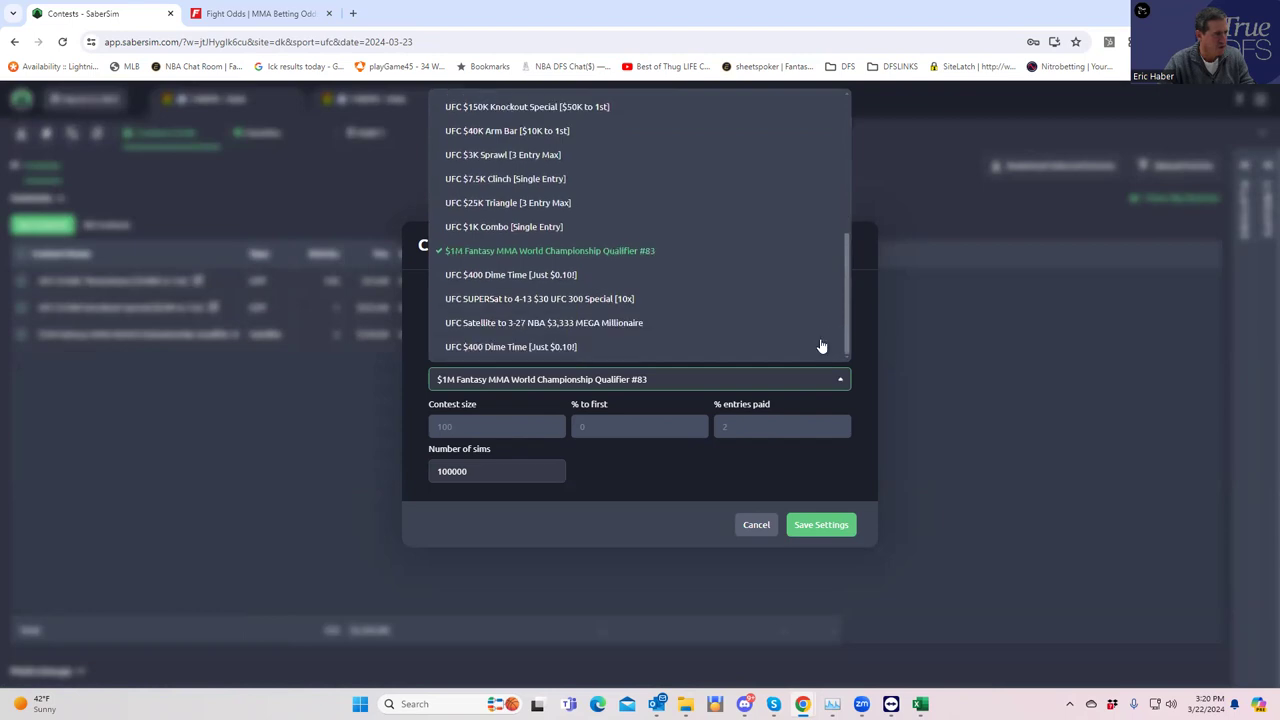
pyautogui.click(654, 380)
pyautogui.click(632, 341)
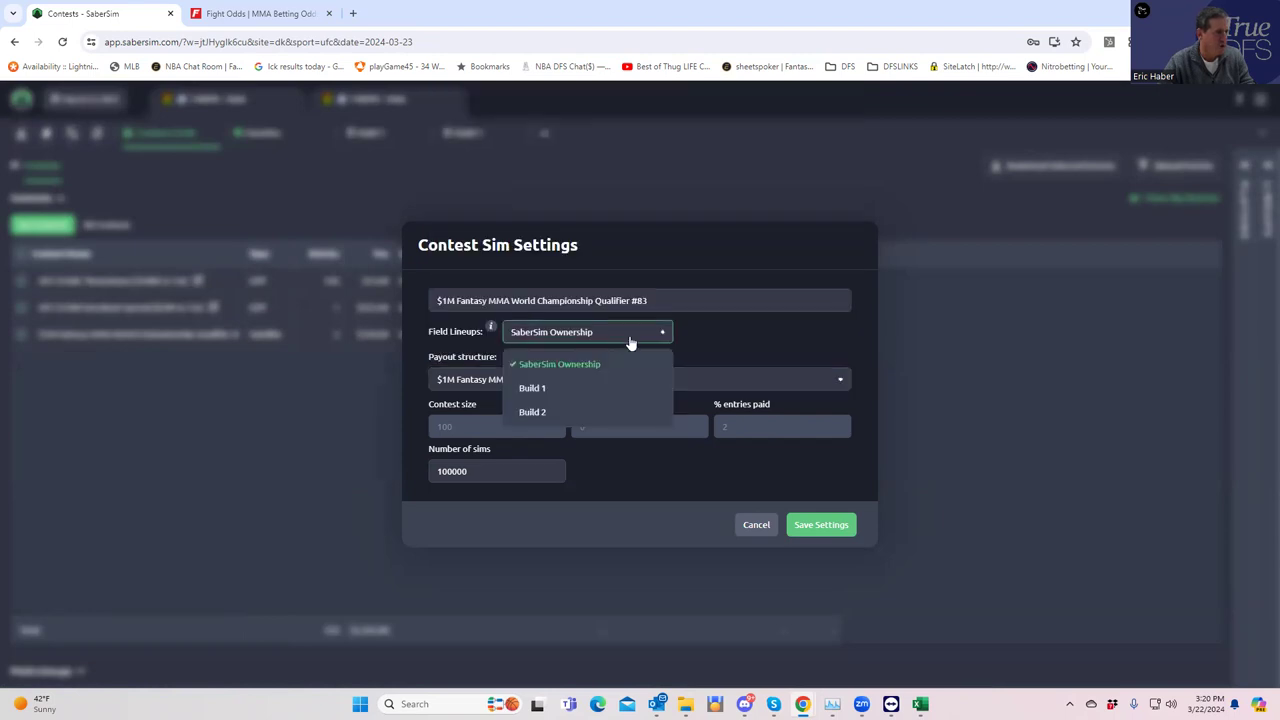
pyautogui.click(543, 409)
pyautogui.click(821, 527)
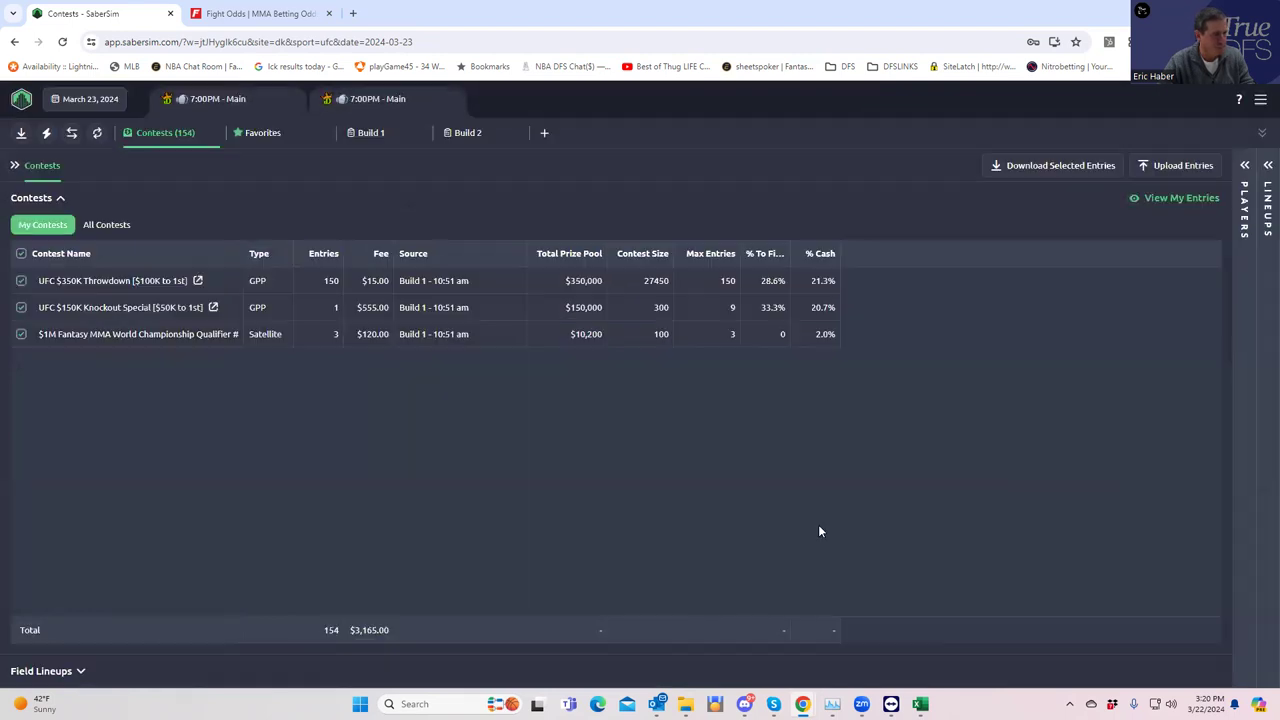
# Show the players and lineups beside the contests, and run the contest sims on the lineups of Build 2
pyautogui.click(1244, 166)
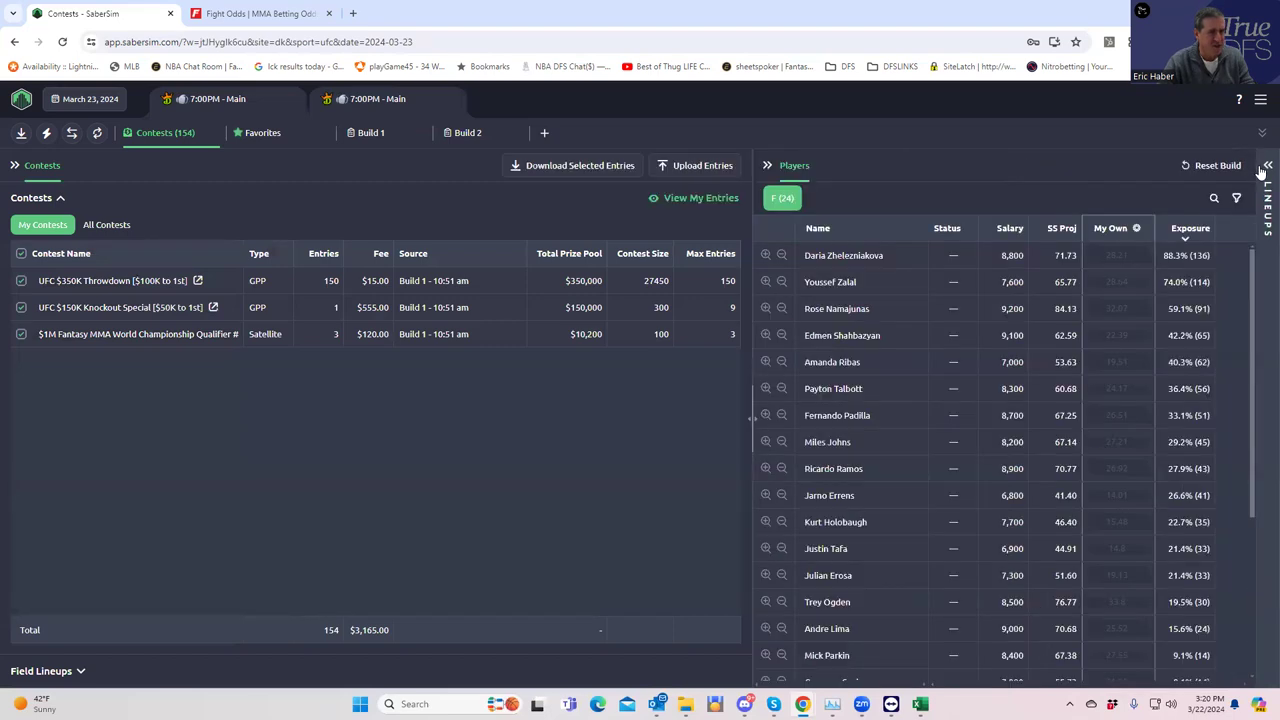
pyautogui.click(1265, 170)
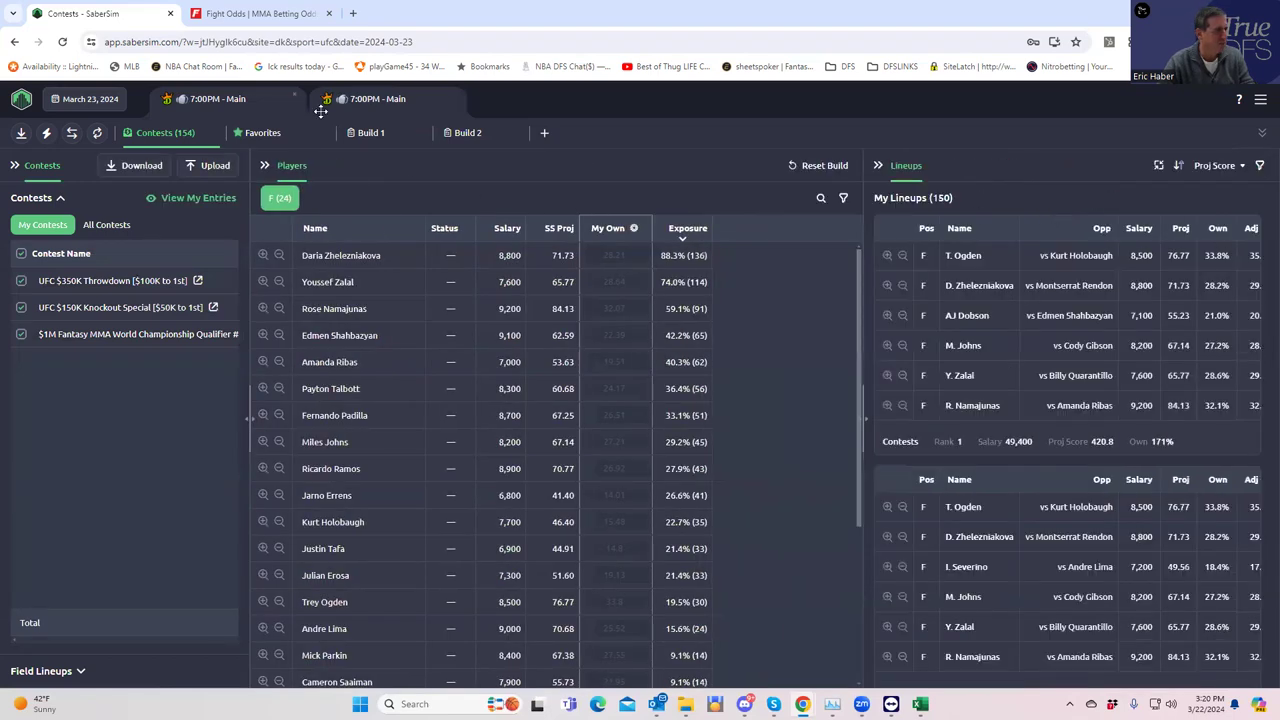
pyautogui.click(464, 136)
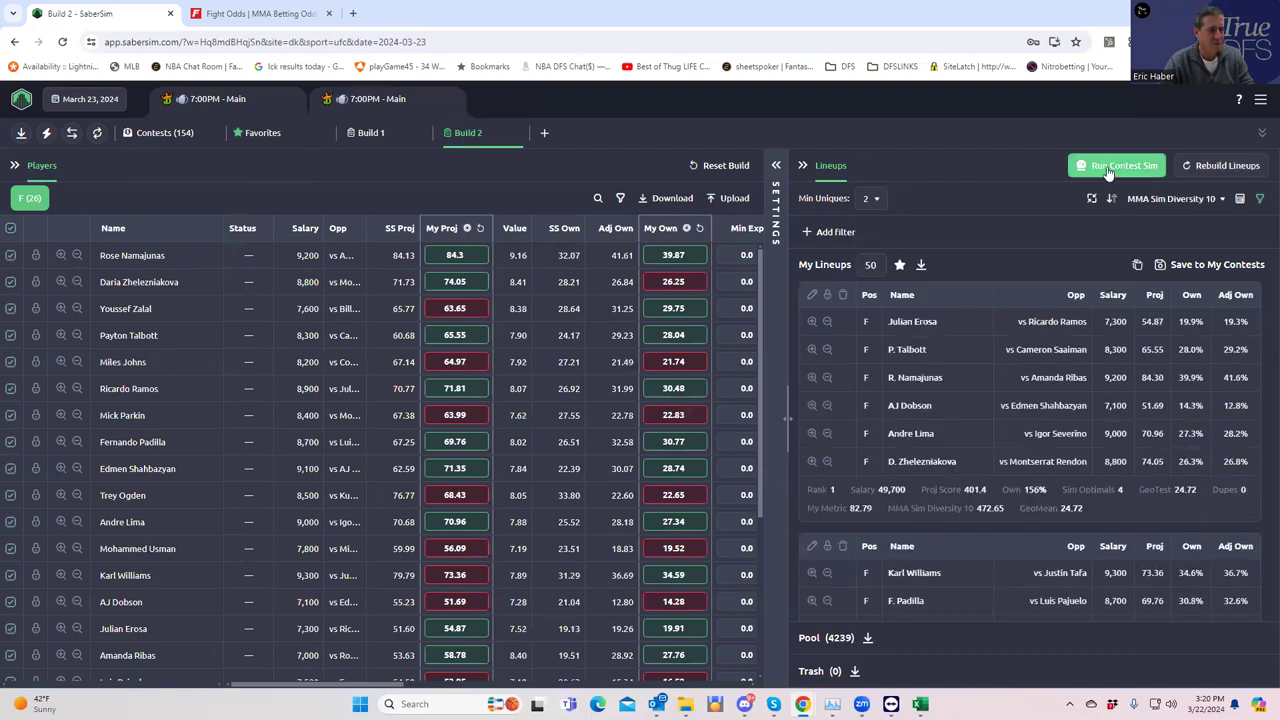
pyautogui.click(1130, 165)
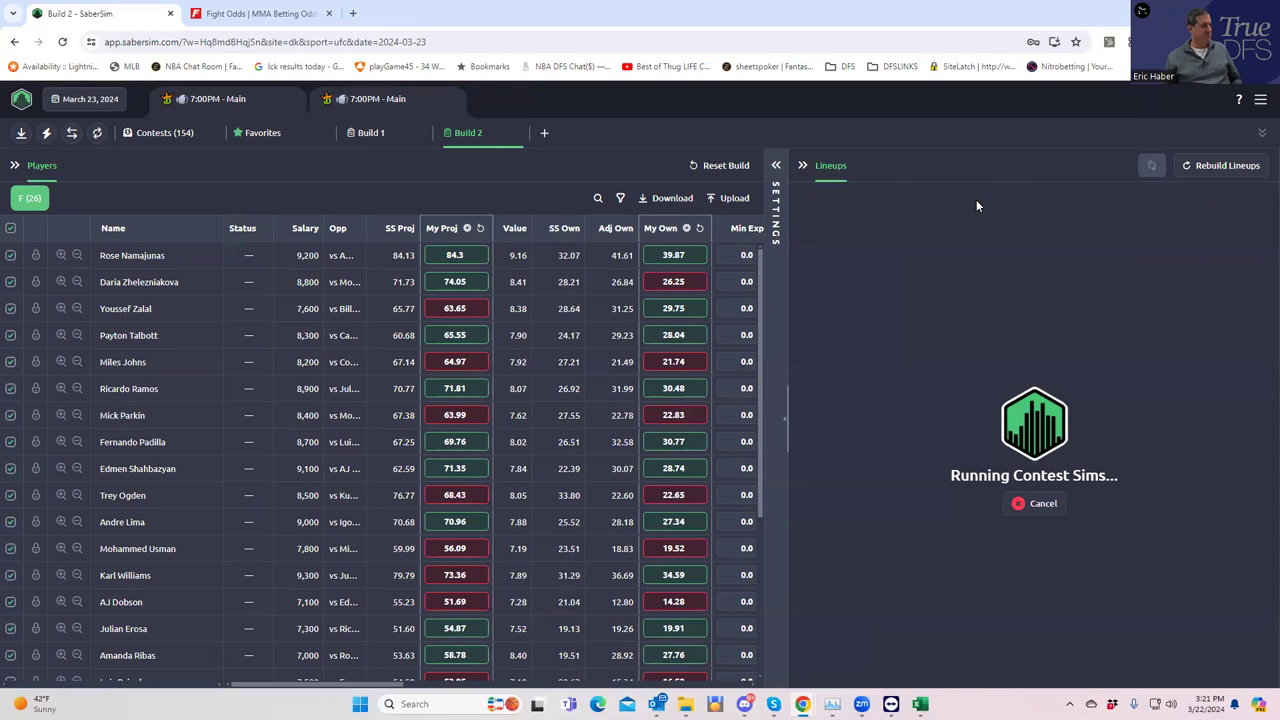
pyautogui.scroll(-3, 414, 462)
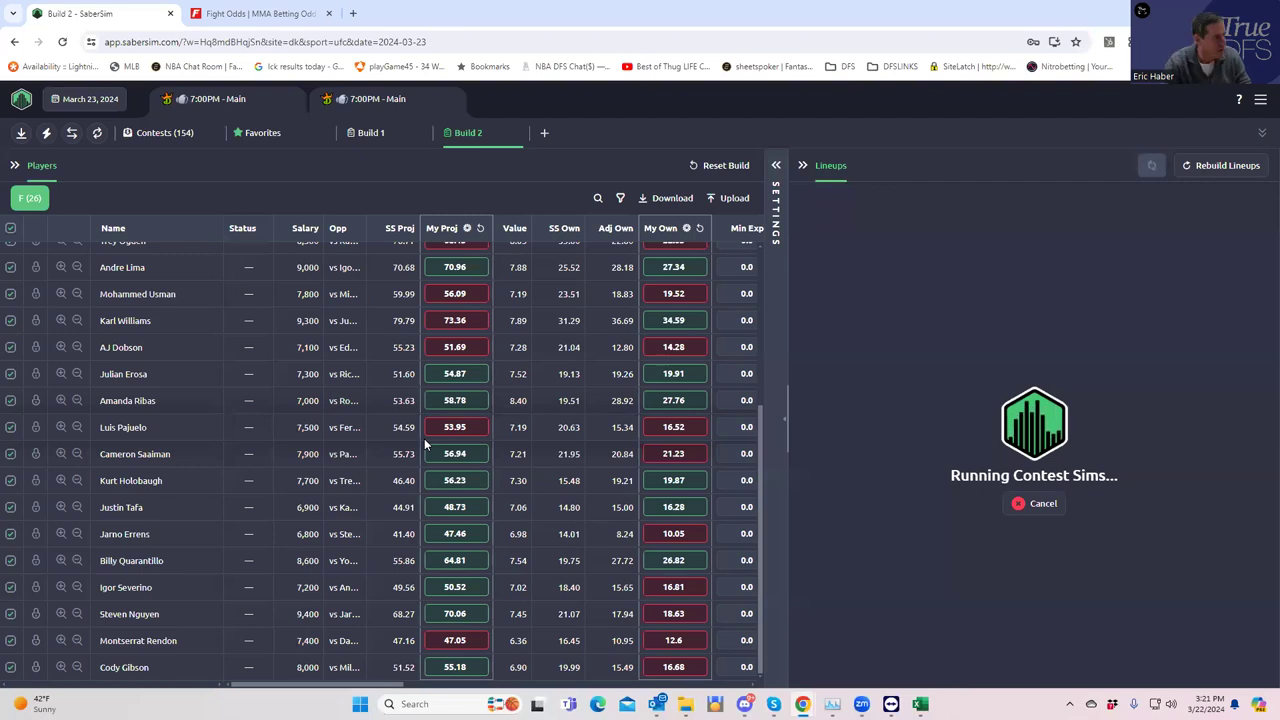
pyautogui.scroll(3, 280, 345)
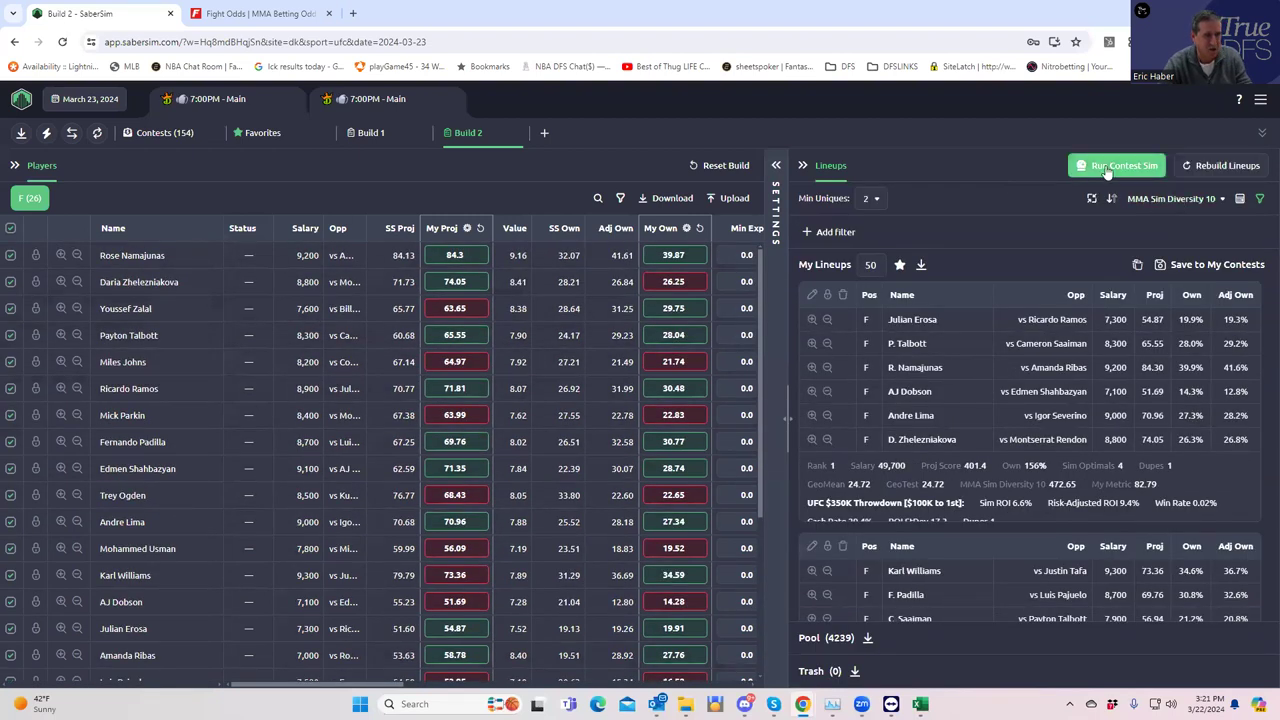
# Rank the lineups by the RAROI metric of the UFC $350K Throwdown contest
pyautogui.click(1193, 196)
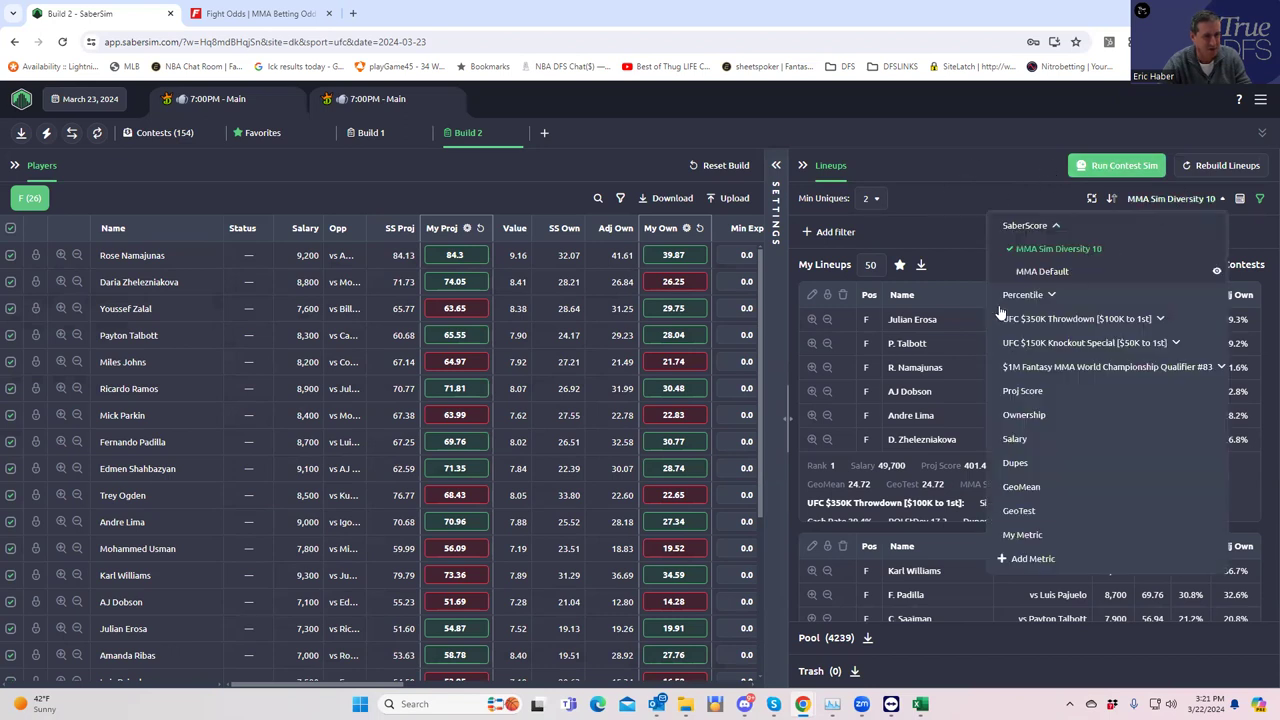
pyautogui.click(1096, 318)
pyautogui.click(1022, 366)
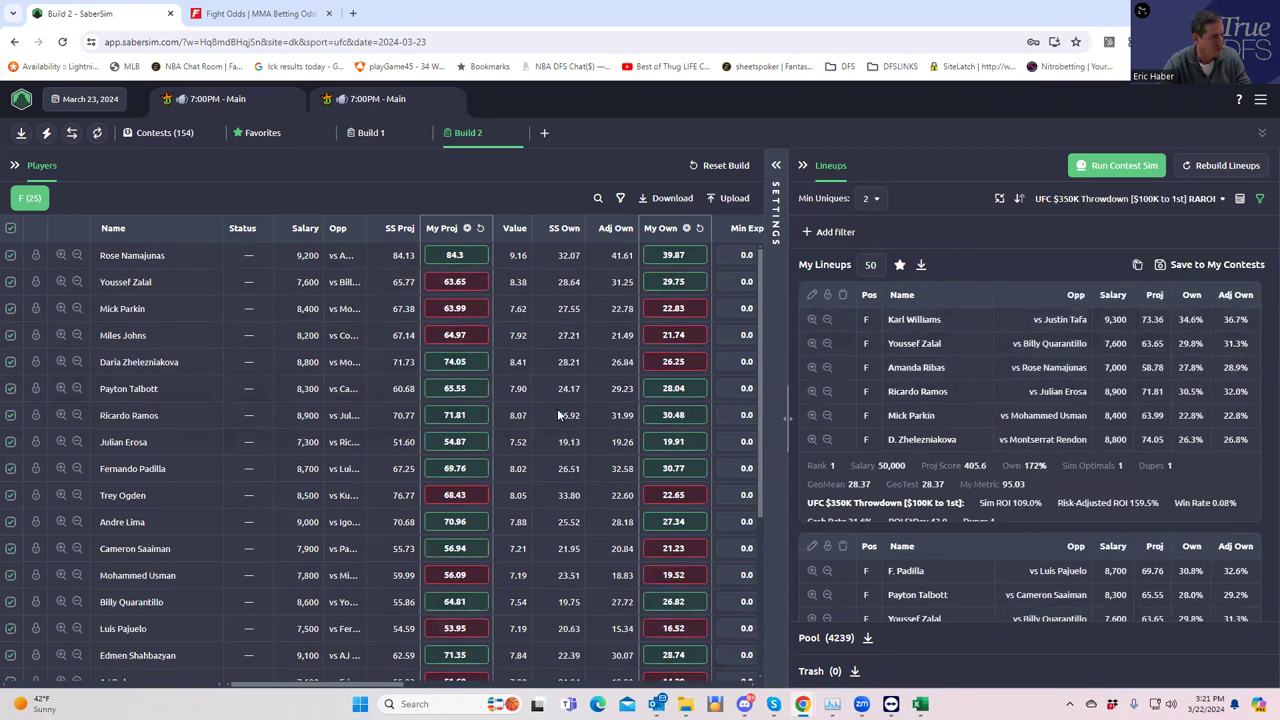
# Try 3 and 4 minimum uniques for the lineups to compare the players used, and return the setting to 2
pyautogui.scroll(-2, 538, 430)
pyautogui.scroll(-1, 538, 440)
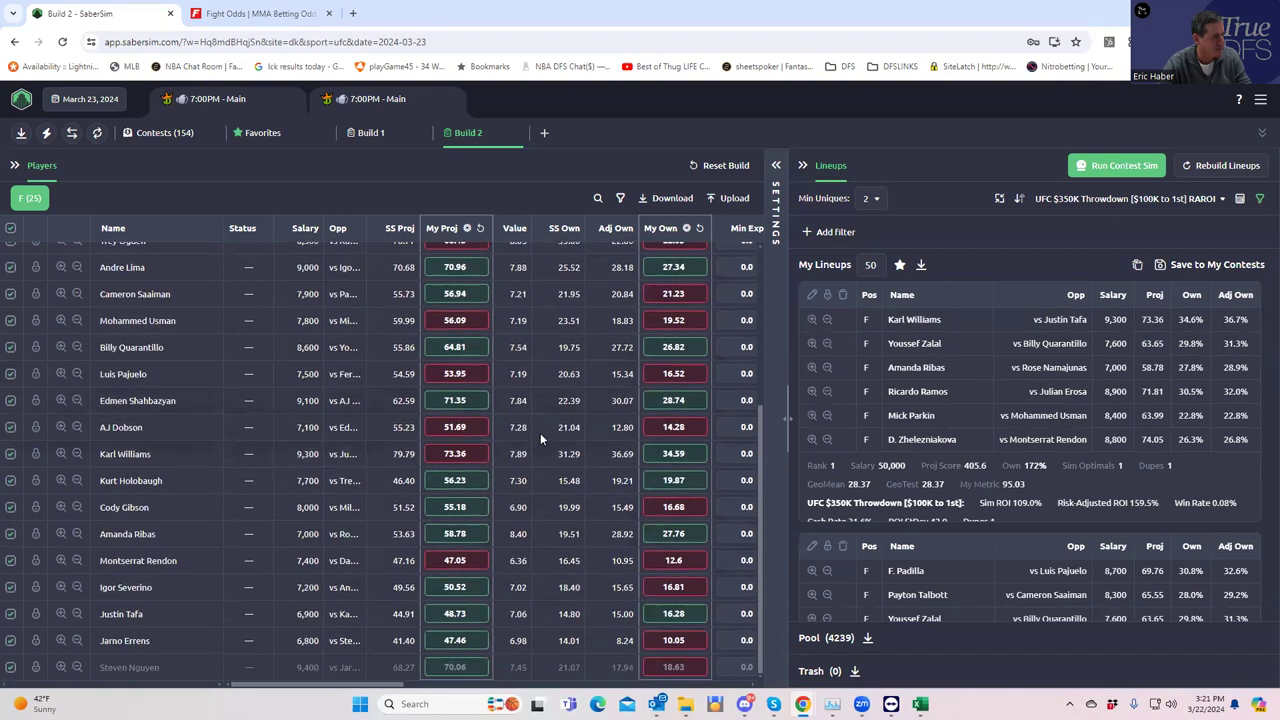
pyautogui.scroll(3, 540, 433)
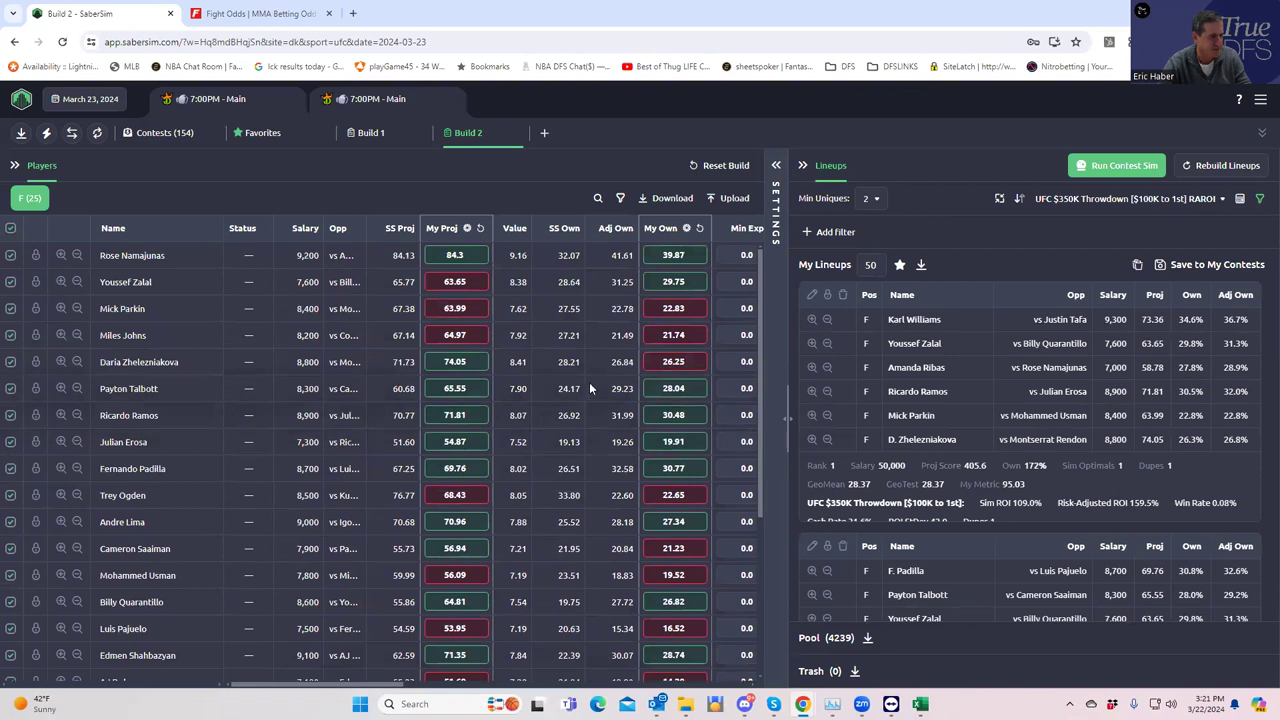
pyautogui.click(868, 198)
pyautogui.click(870, 276)
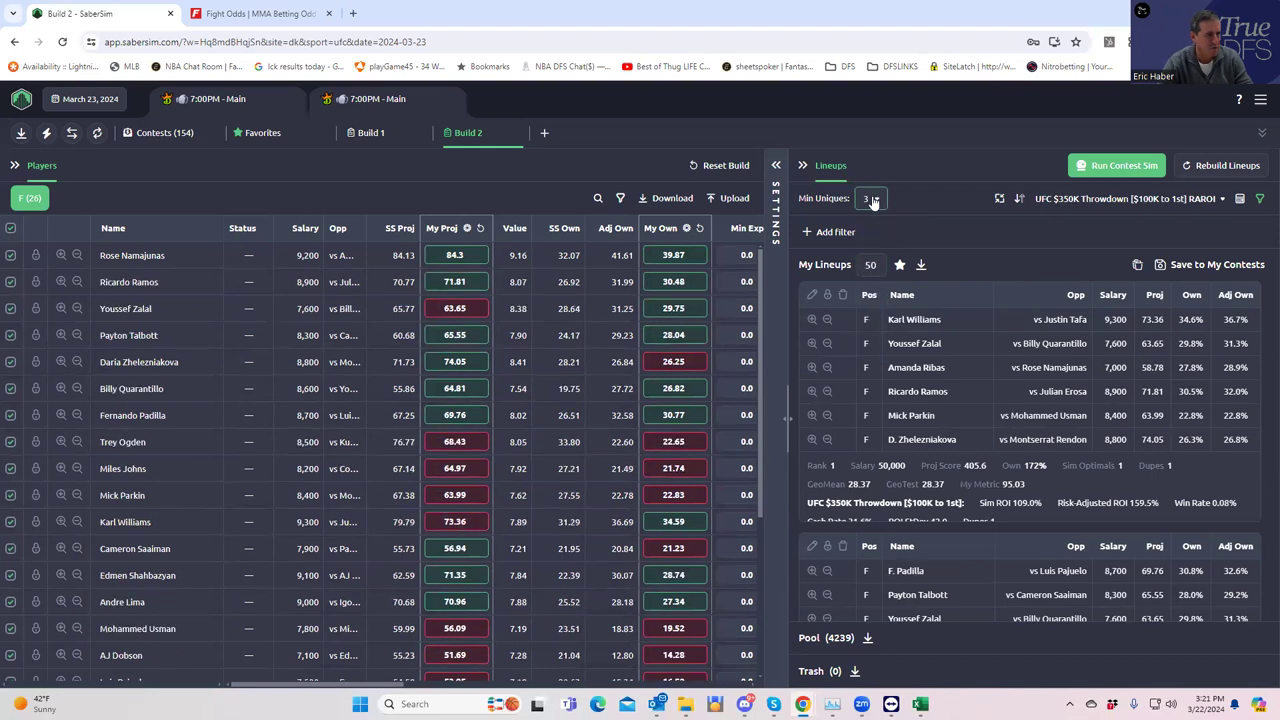
pyautogui.click(870, 198)
pyautogui.click(870, 300)
pyautogui.click(874, 198)
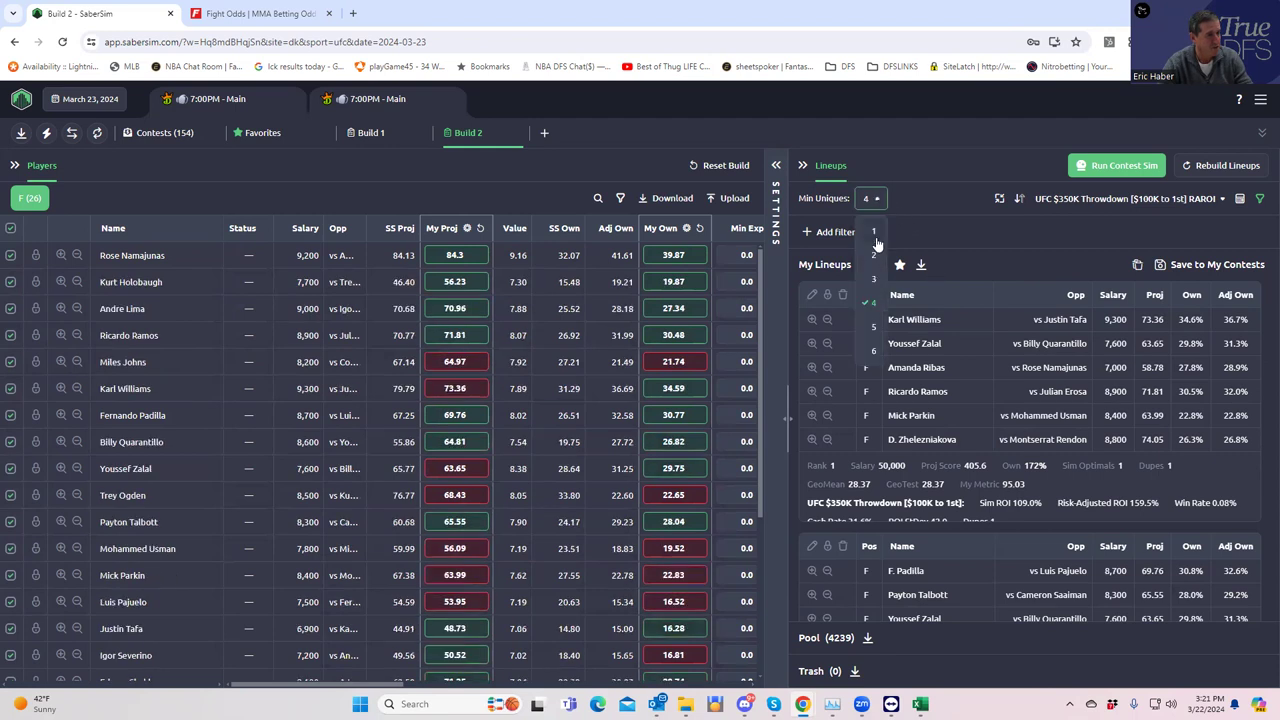
pyautogui.click(874, 257)
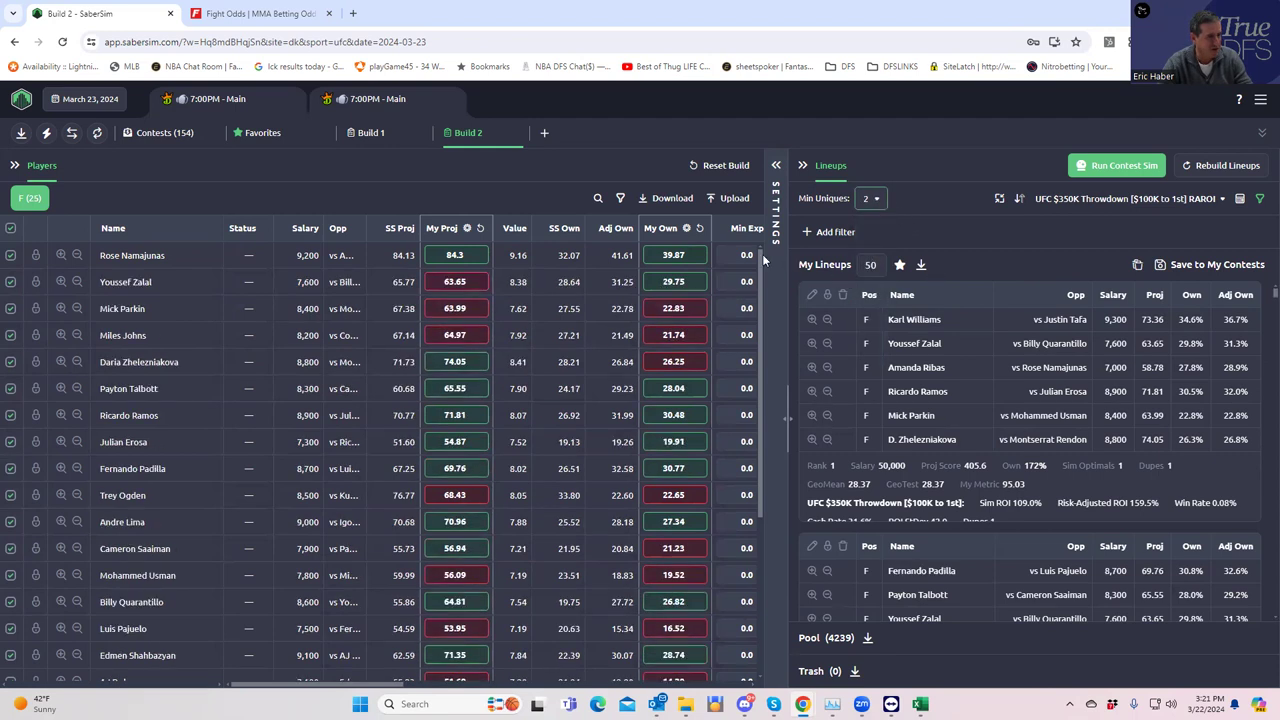
# View the contests available for saving the 50 lineups, and close the dialog without saving
pyautogui.click(1162, 268)
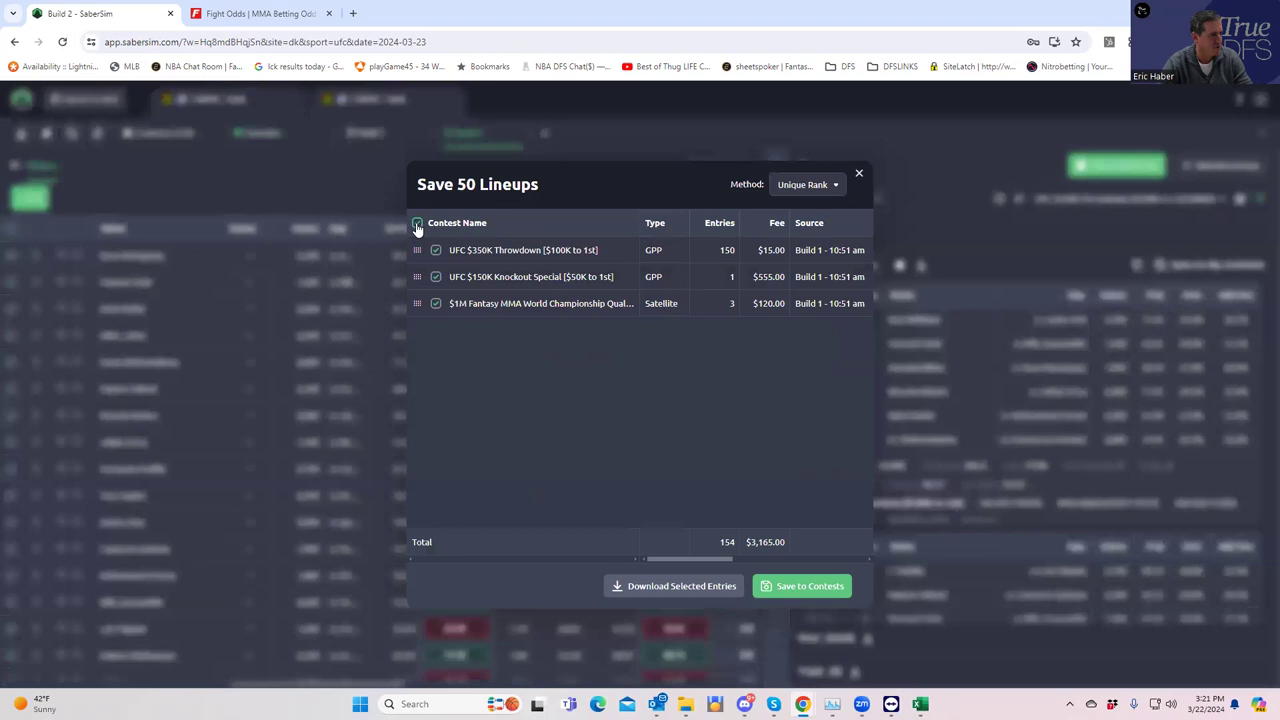
pyautogui.click(858, 174)
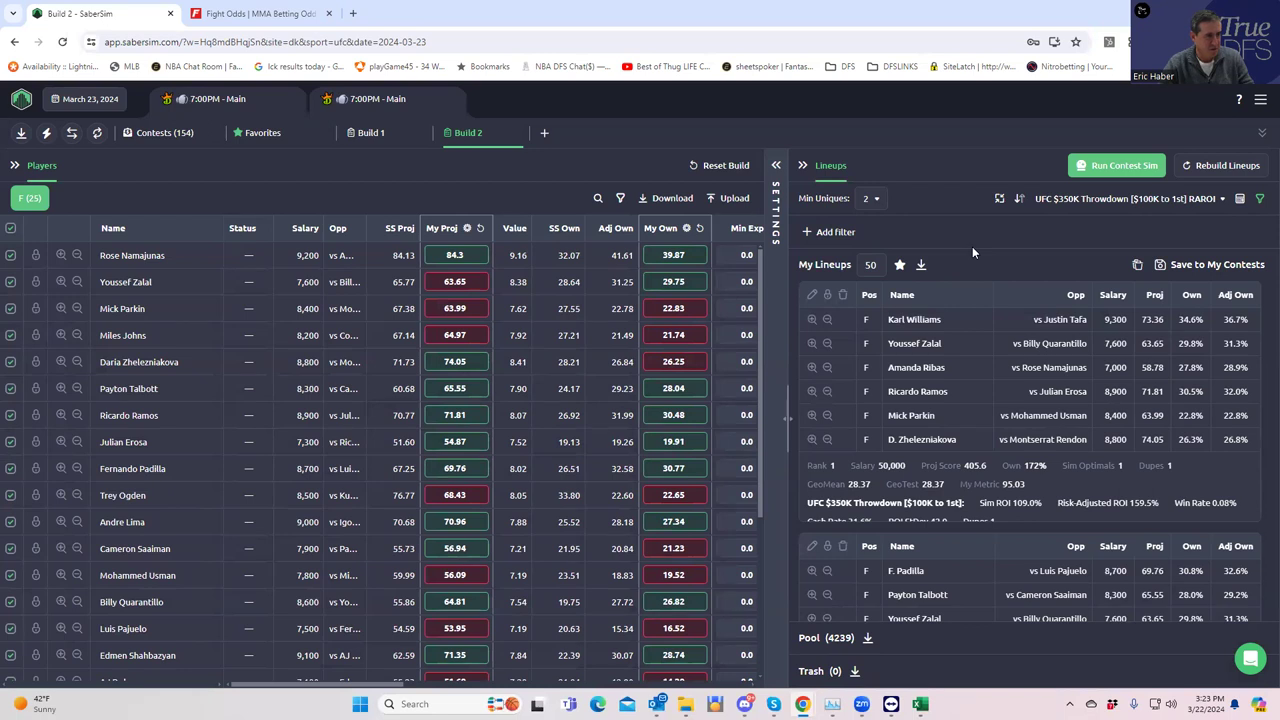
# Set the minimum uniques to 1, and lock Justin Tafa into all lineups
pyautogui.click(879, 200)
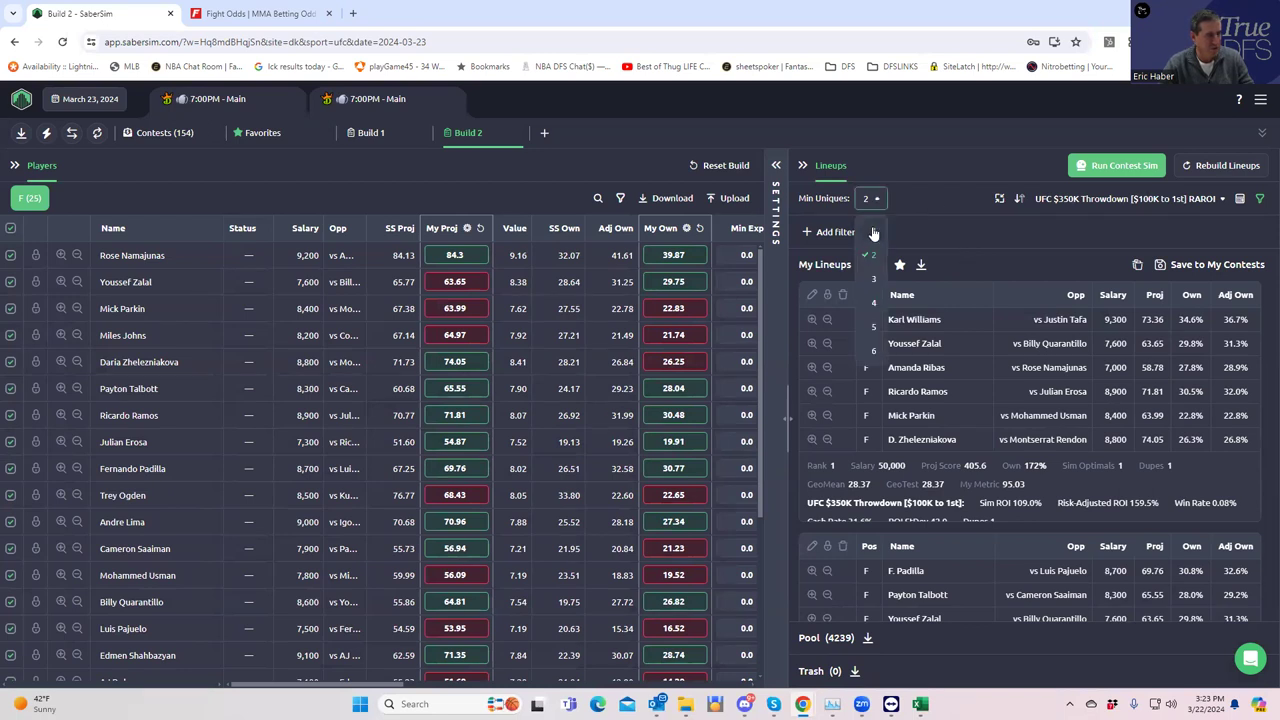
pyautogui.click(873, 232)
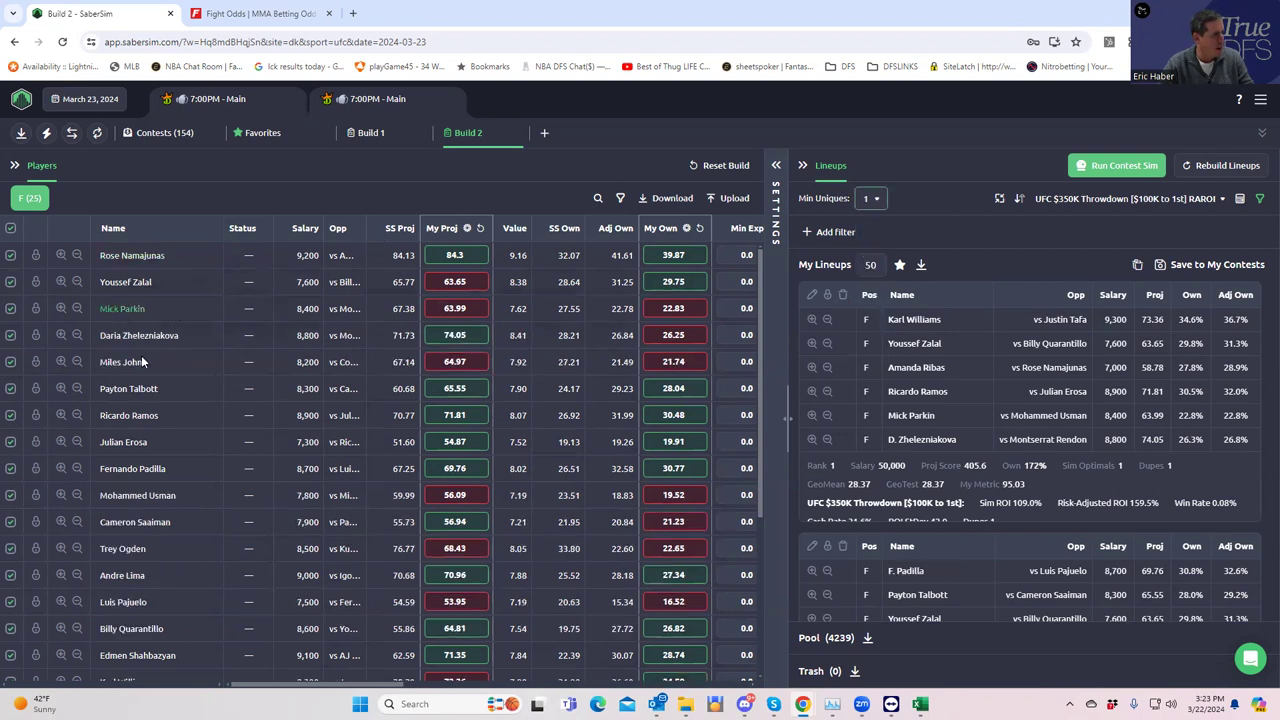
pyautogui.click(598, 198)
pyautogui.write('tafa')
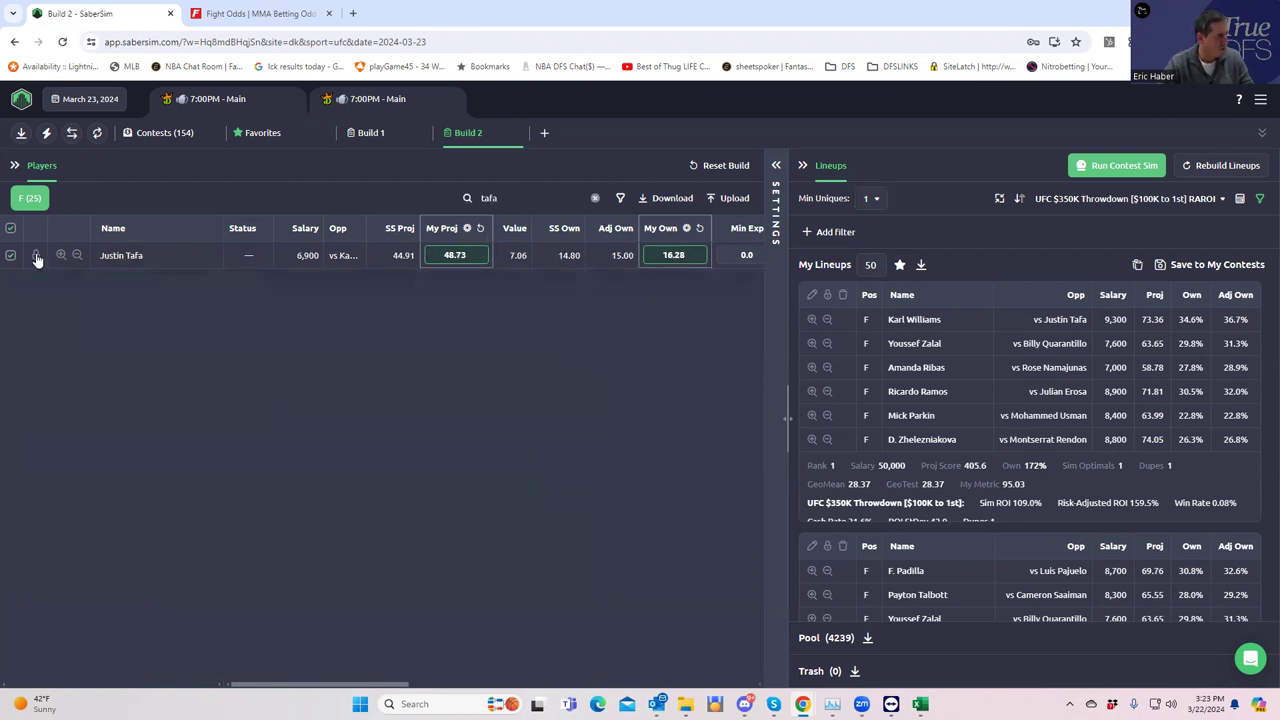
pyautogui.click(36, 256)
pyautogui.click(650, 172)
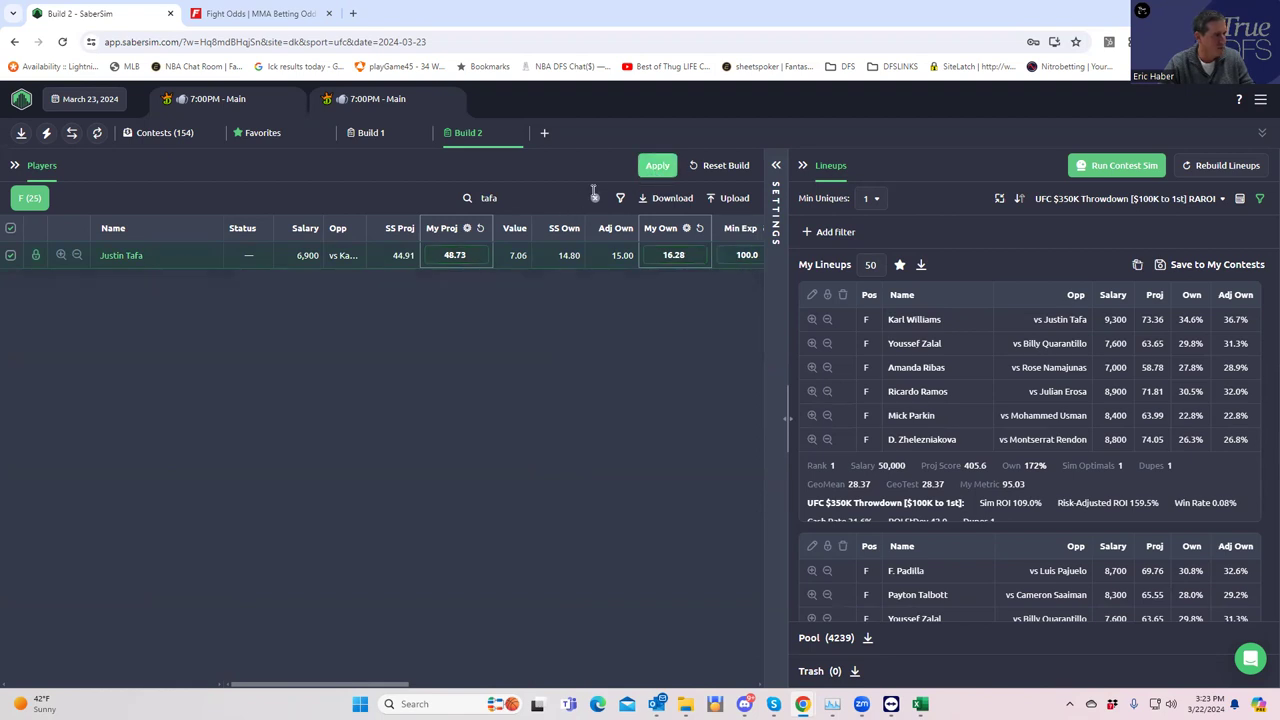
pyautogui.click(595, 199)
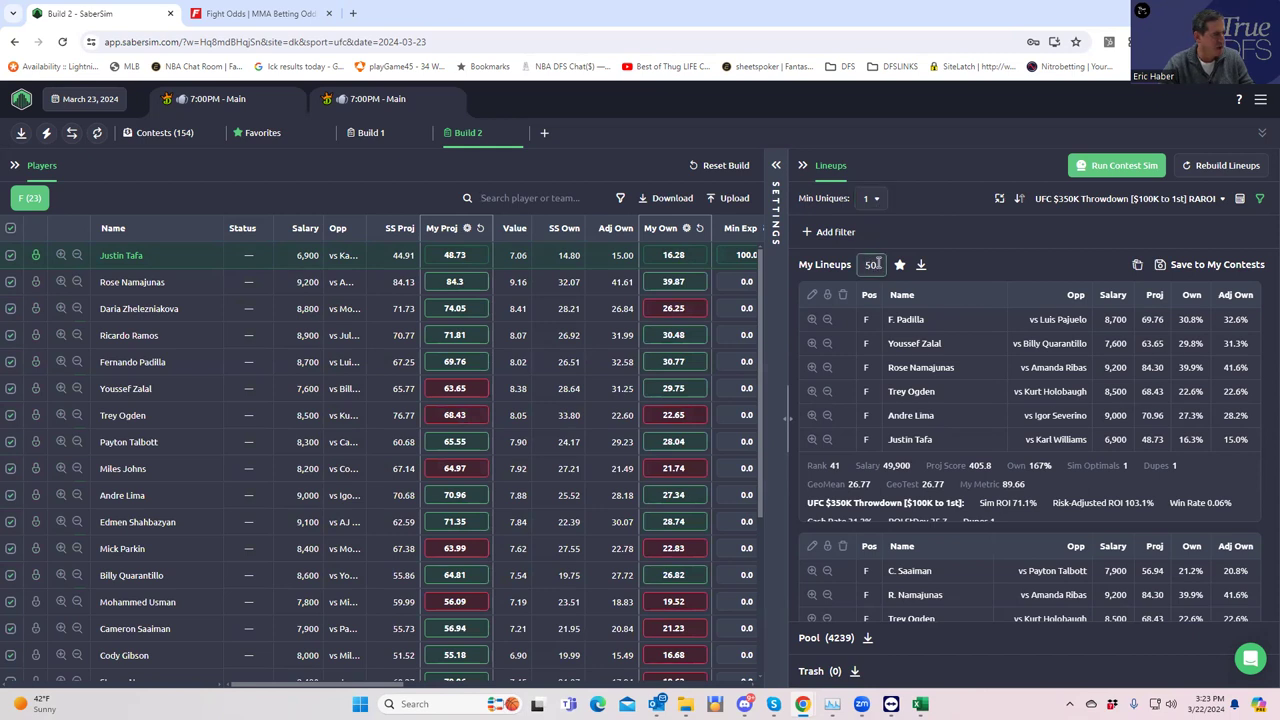
# Exclude Rose Namajunas from the lineups and lock in Amanda Ribas alongside Justin Tafa
pyautogui.moveTo(370, 688); pyautogui.dragTo(298, 657)
pyautogui.moveTo(343, 686); pyautogui.dragTo(249, 661)
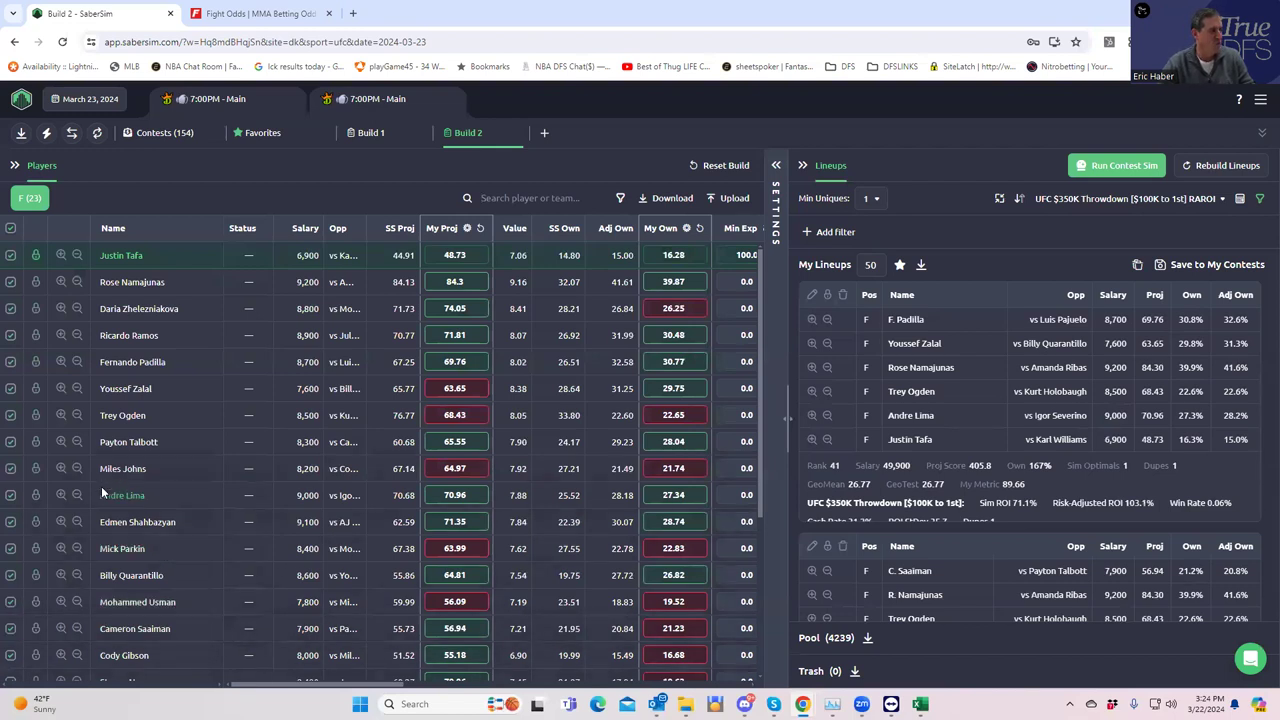
pyautogui.click(11, 286)
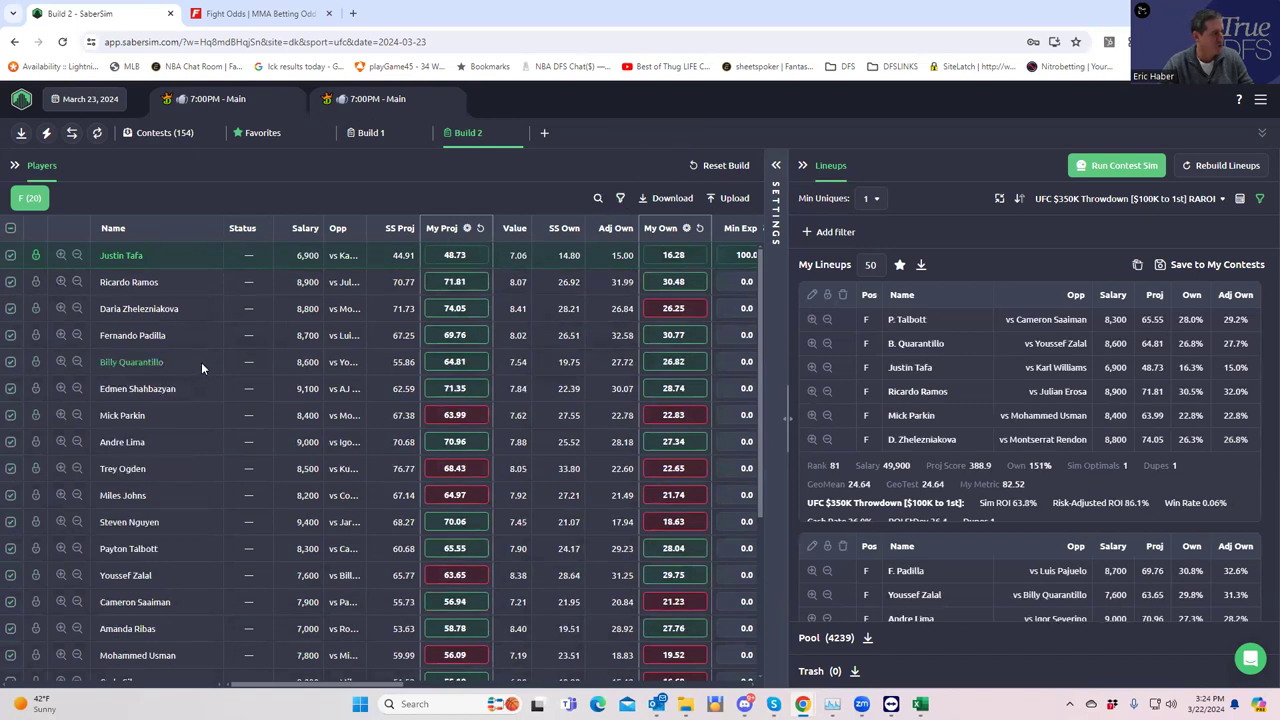
pyautogui.scroll(-1, 225, 442)
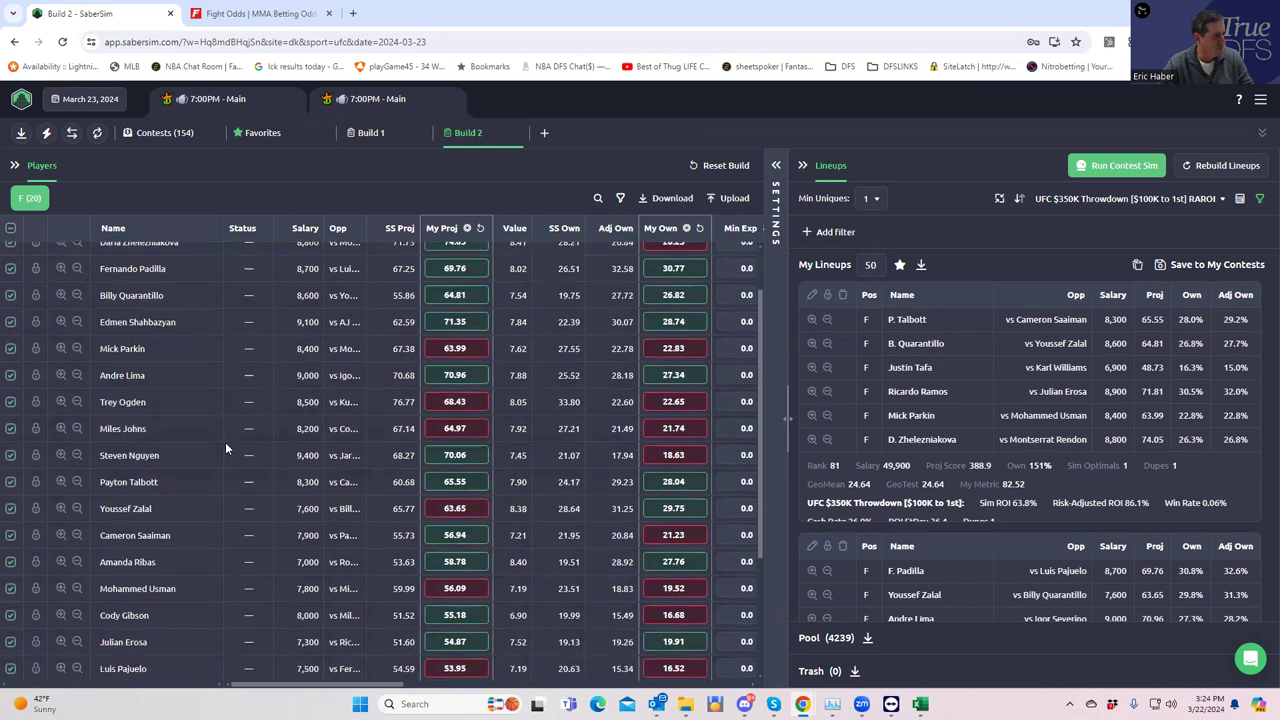
pyautogui.click(35, 562)
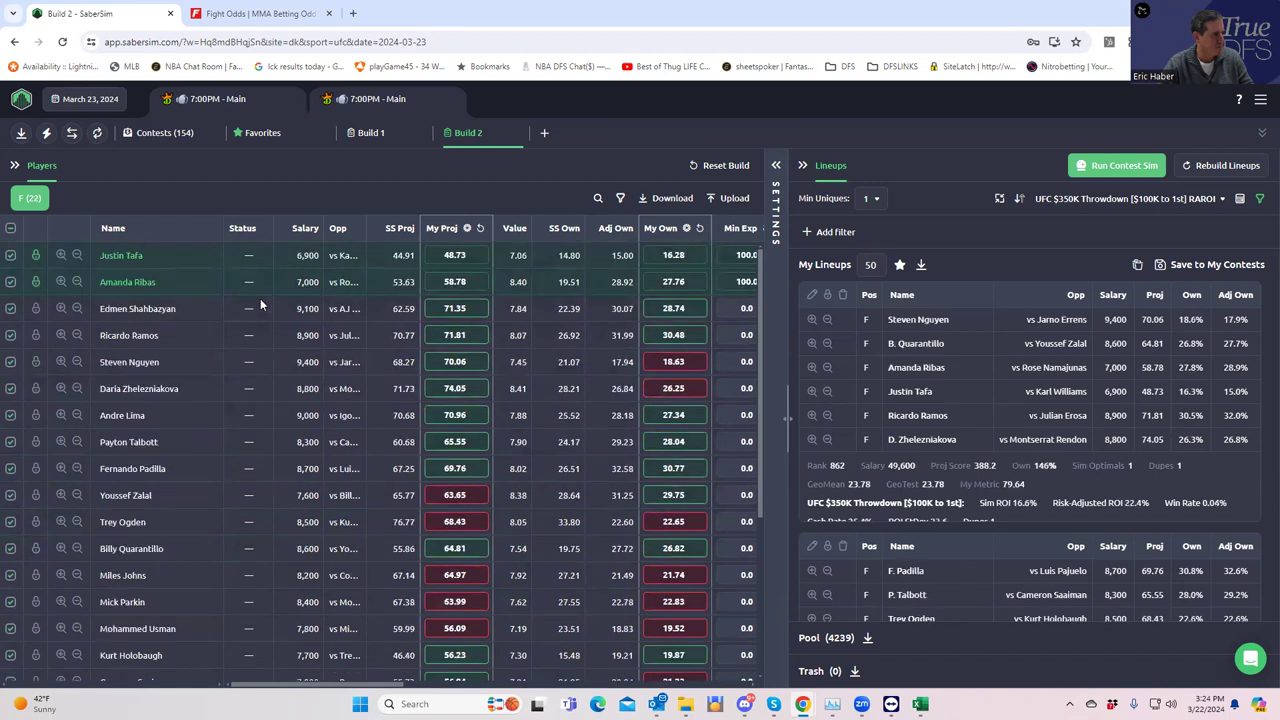
# Set the number of lineups to 20 and look over the resulting lineups
pyautogui.doubleClick(861, 266)
pyautogui.write('20')
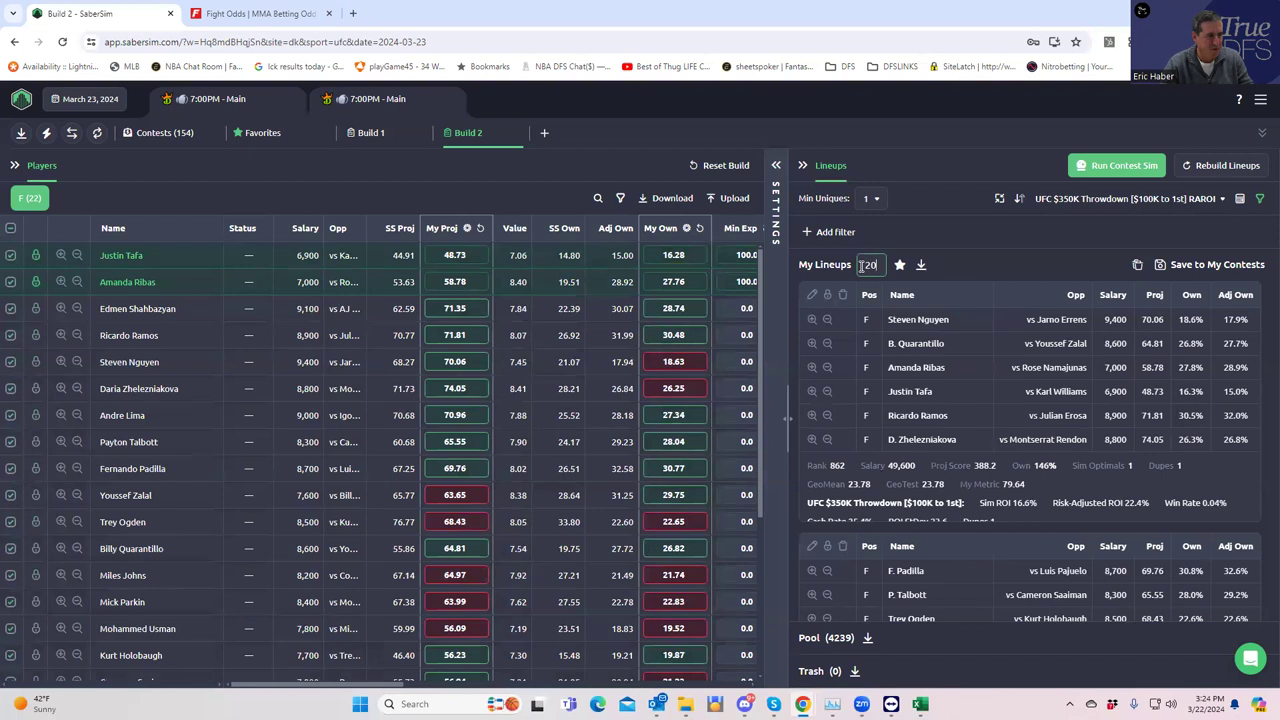
pyautogui.click(975, 265)
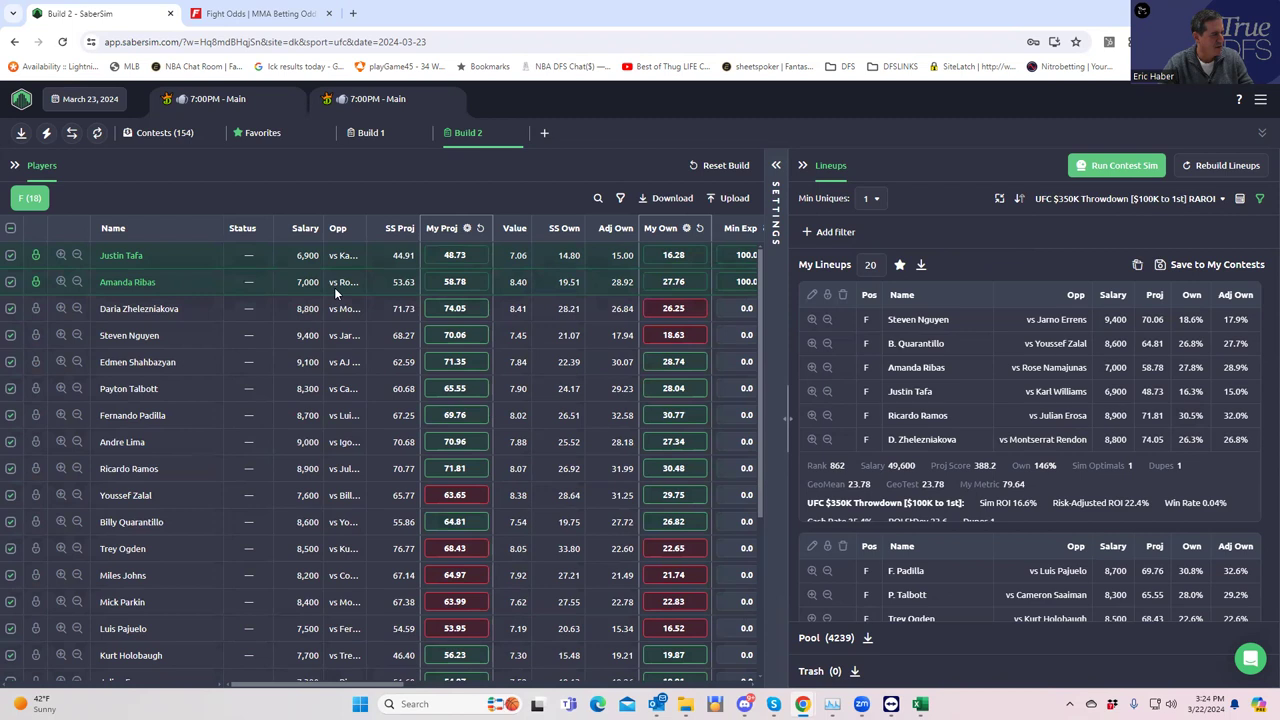
pyautogui.scroll(-1, 1022, 434)
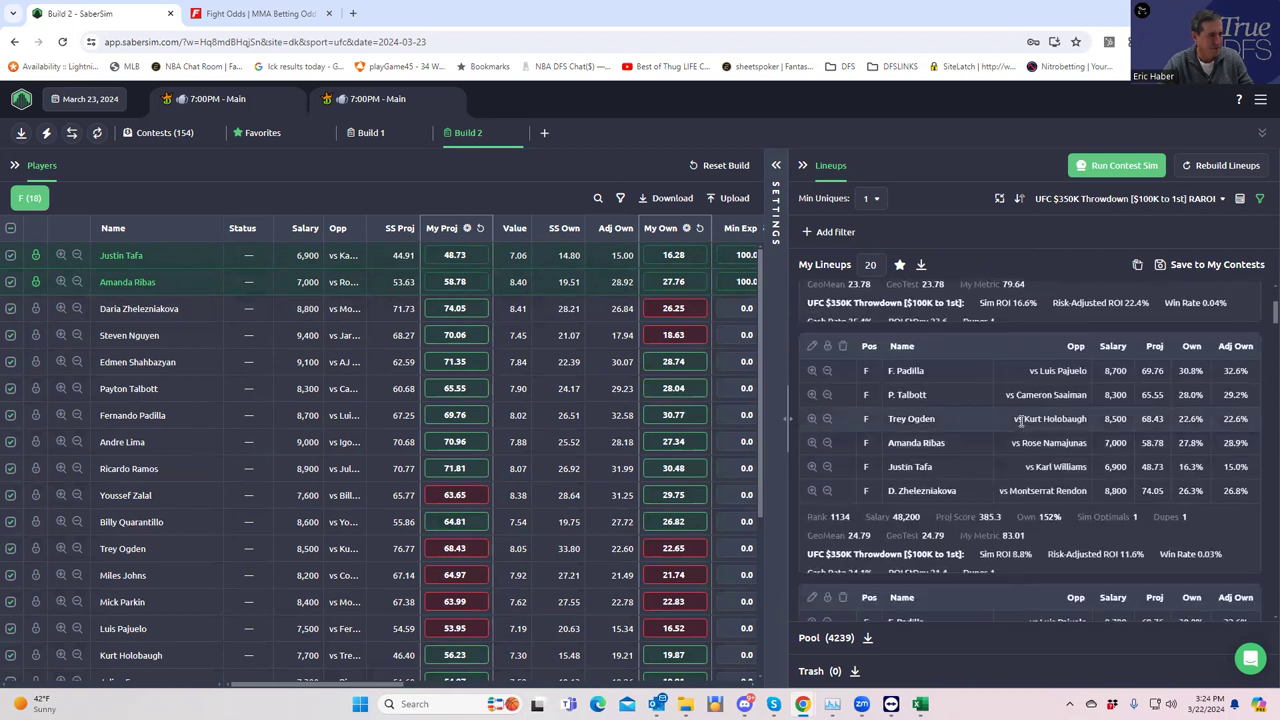
pyautogui.scroll(1, 1017, 410)
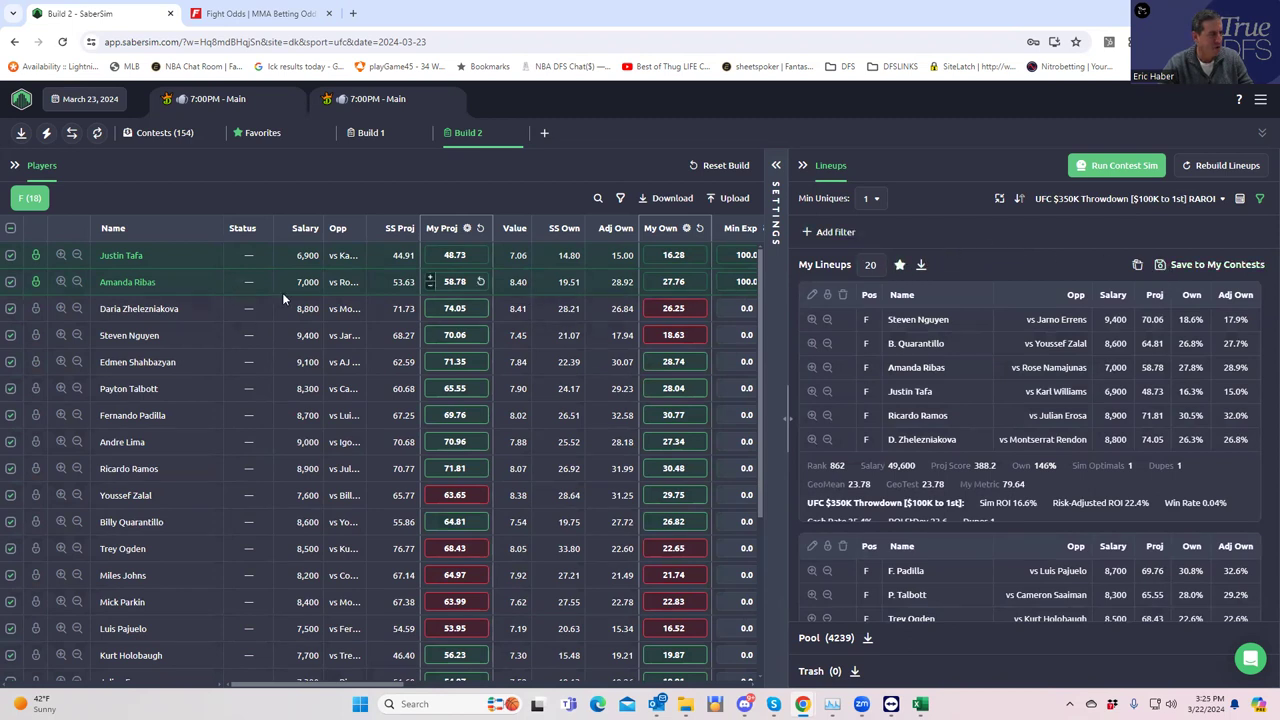
# Unlock Amanda Ribas and include Rose Namajunas in the player pool again
pyautogui.click(36, 284)
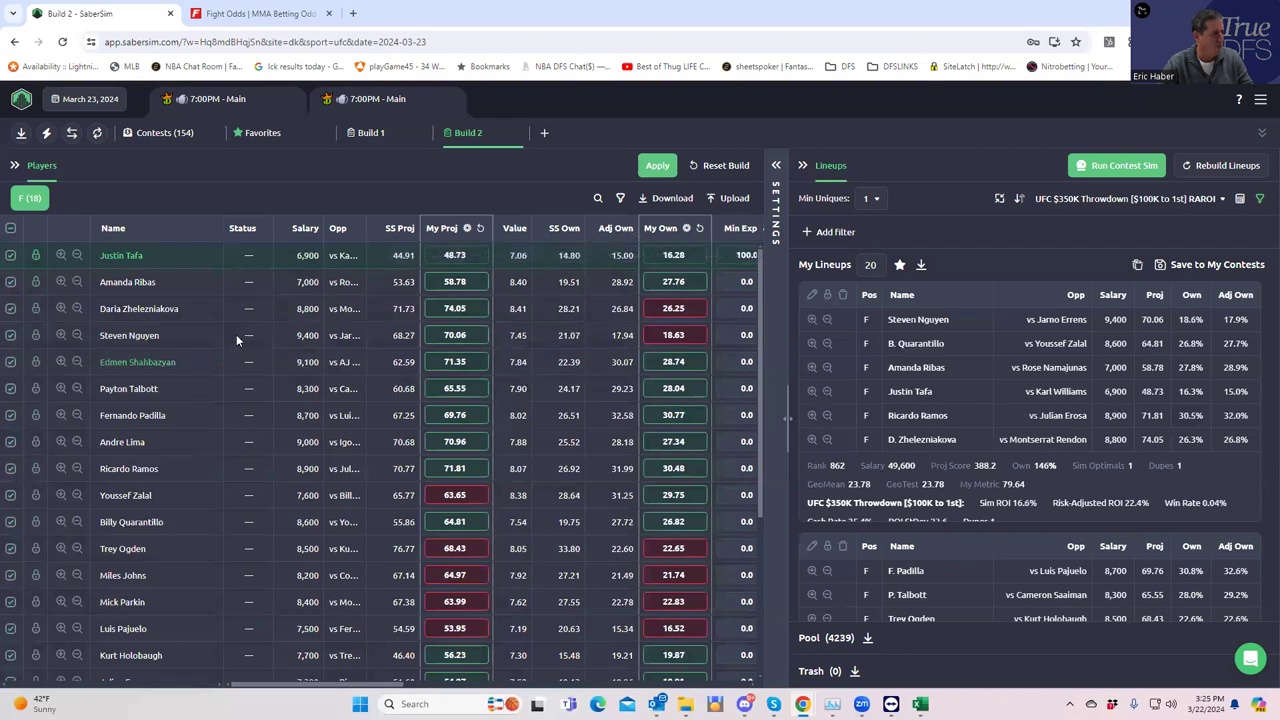
pyautogui.moveTo(758, 294); pyautogui.dragTo(721, 552)
pyautogui.click(11, 481)
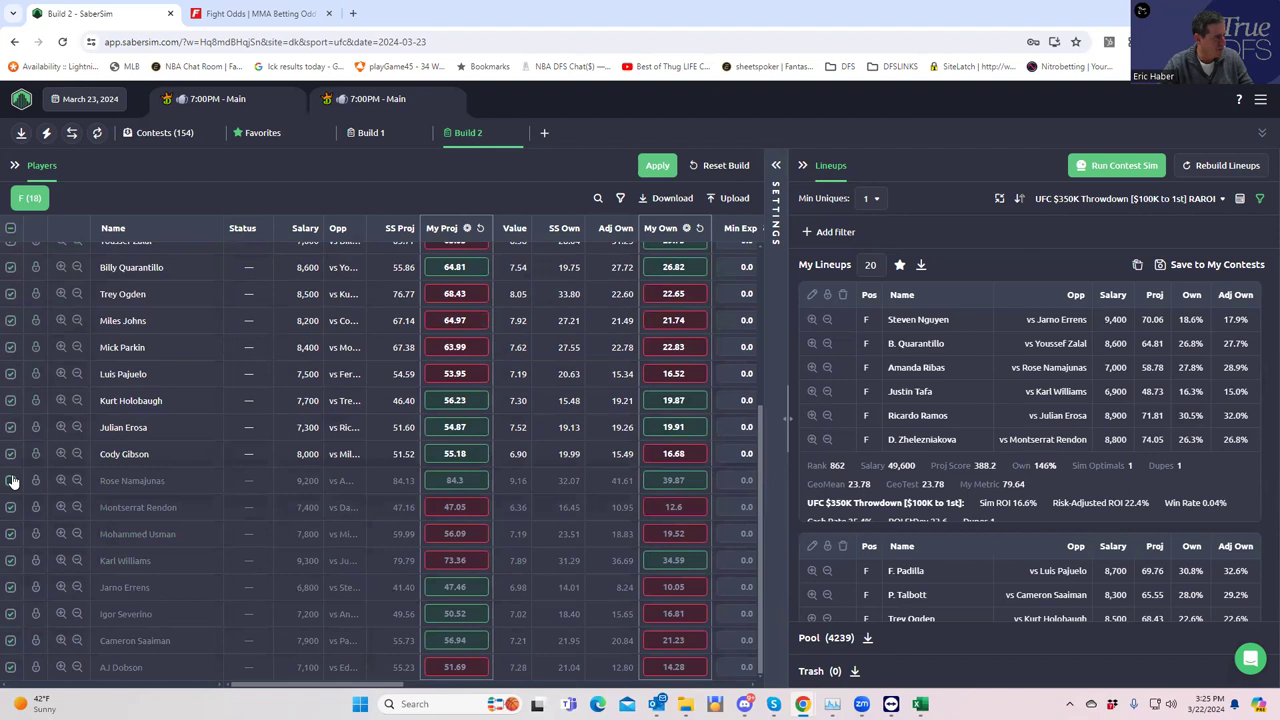
pyautogui.scroll(5, 320, 390)
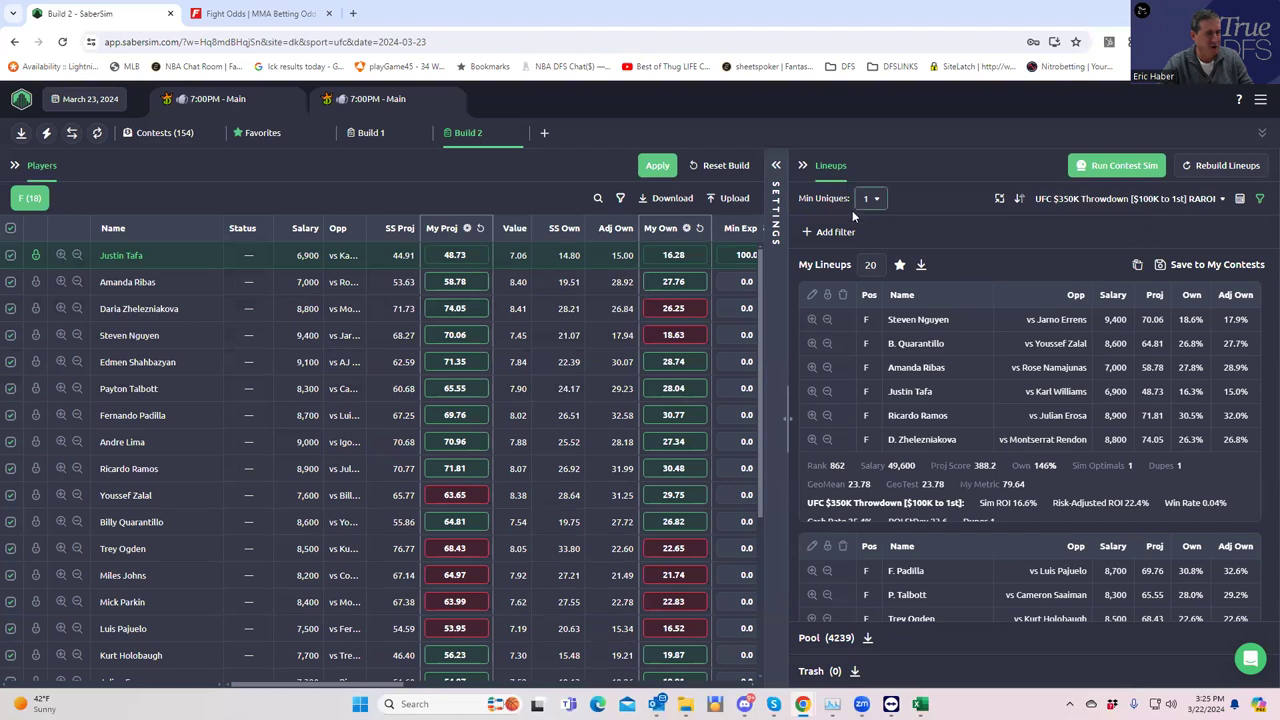
# Rank the lineups by MMA Default and review which players are used with Justin Tafa
pyautogui.click(1110, 200)
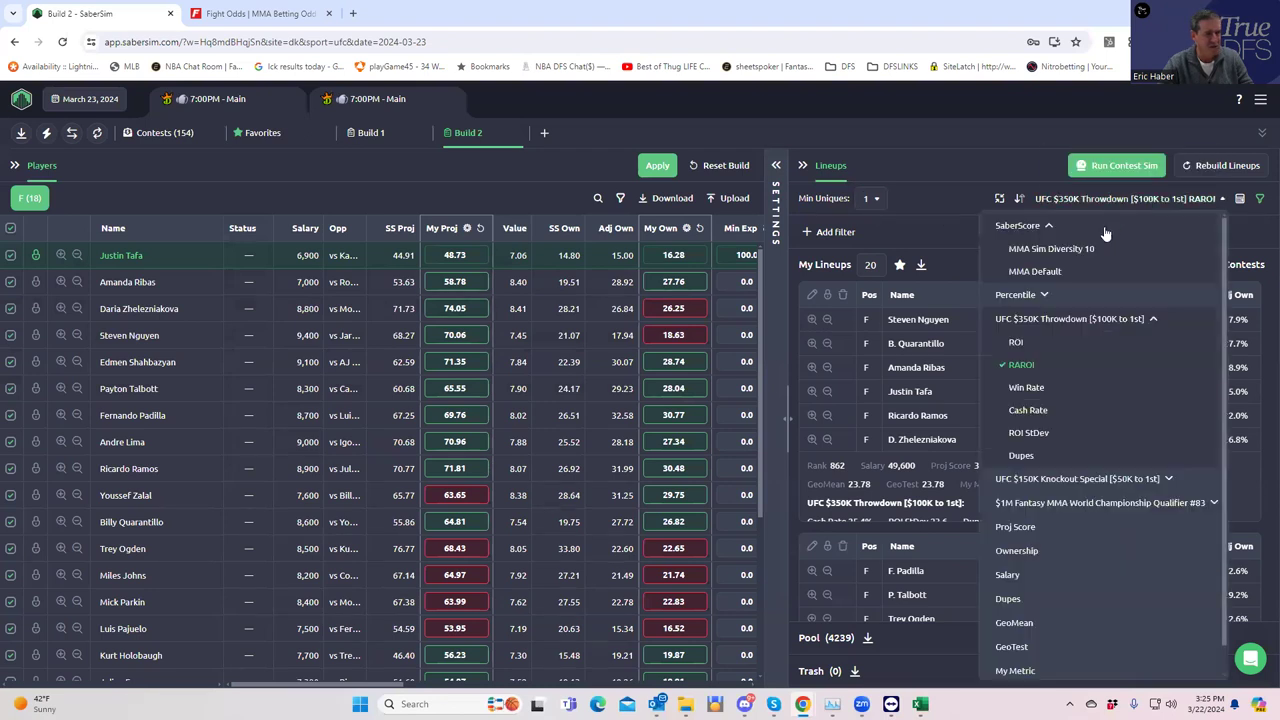
pyautogui.click(1043, 274)
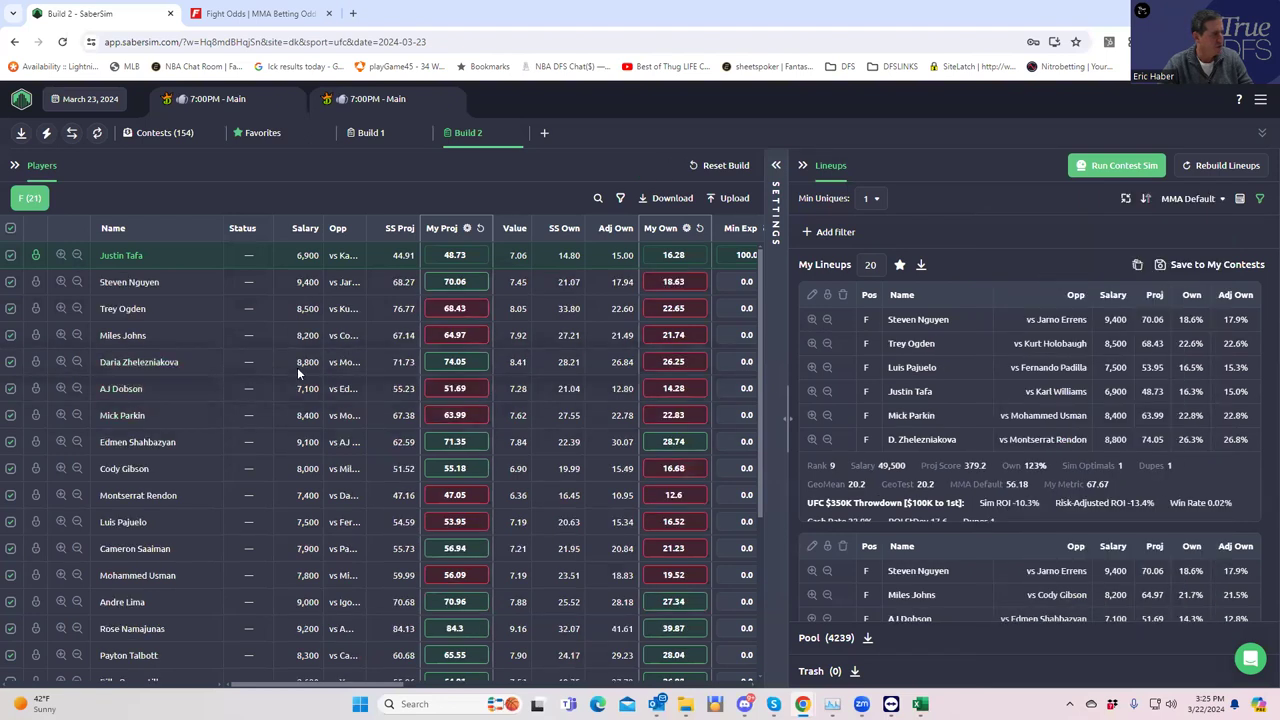
pyautogui.scroll(-2, 262, 391)
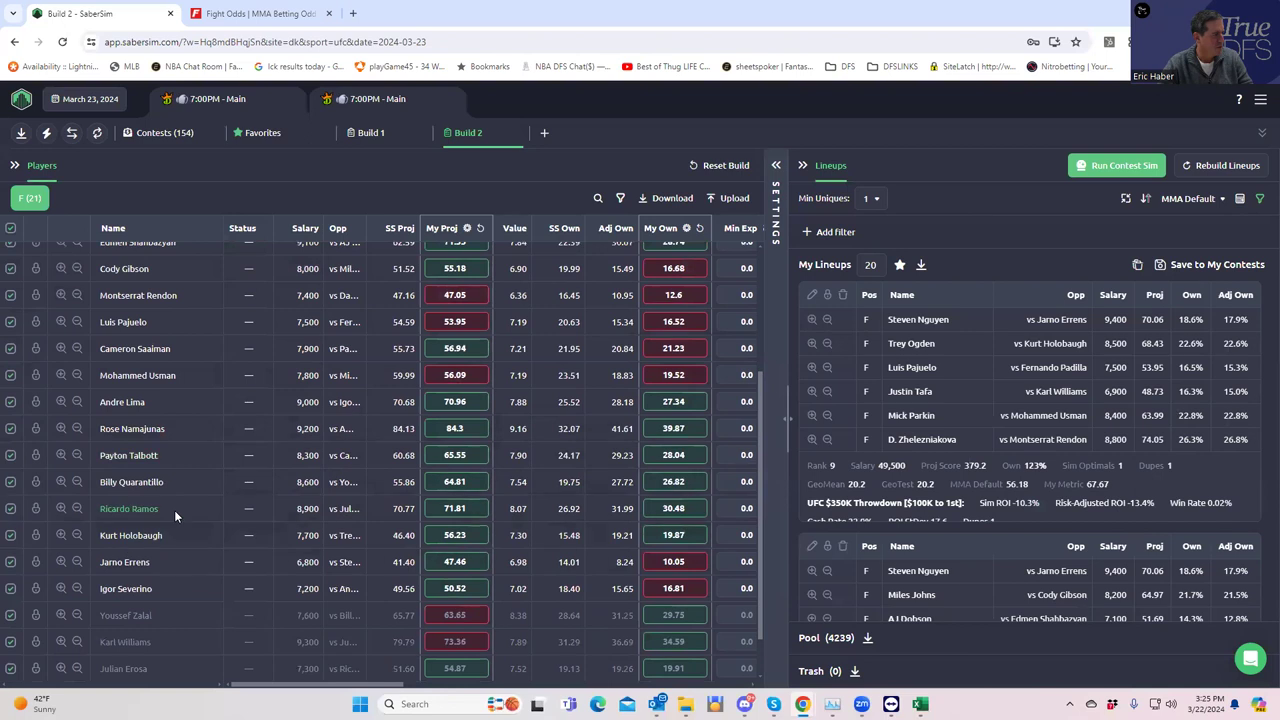
pyautogui.scroll(-1, 174, 510)
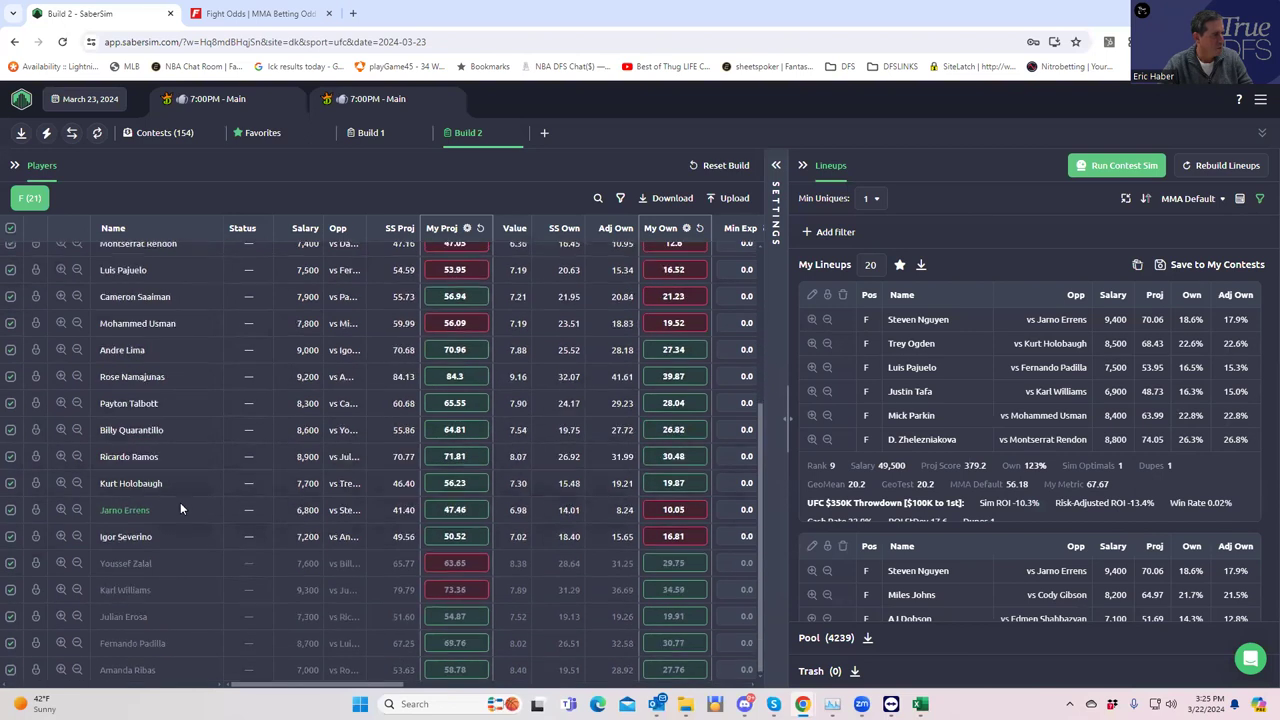
pyautogui.scroll(4, 180, 502)
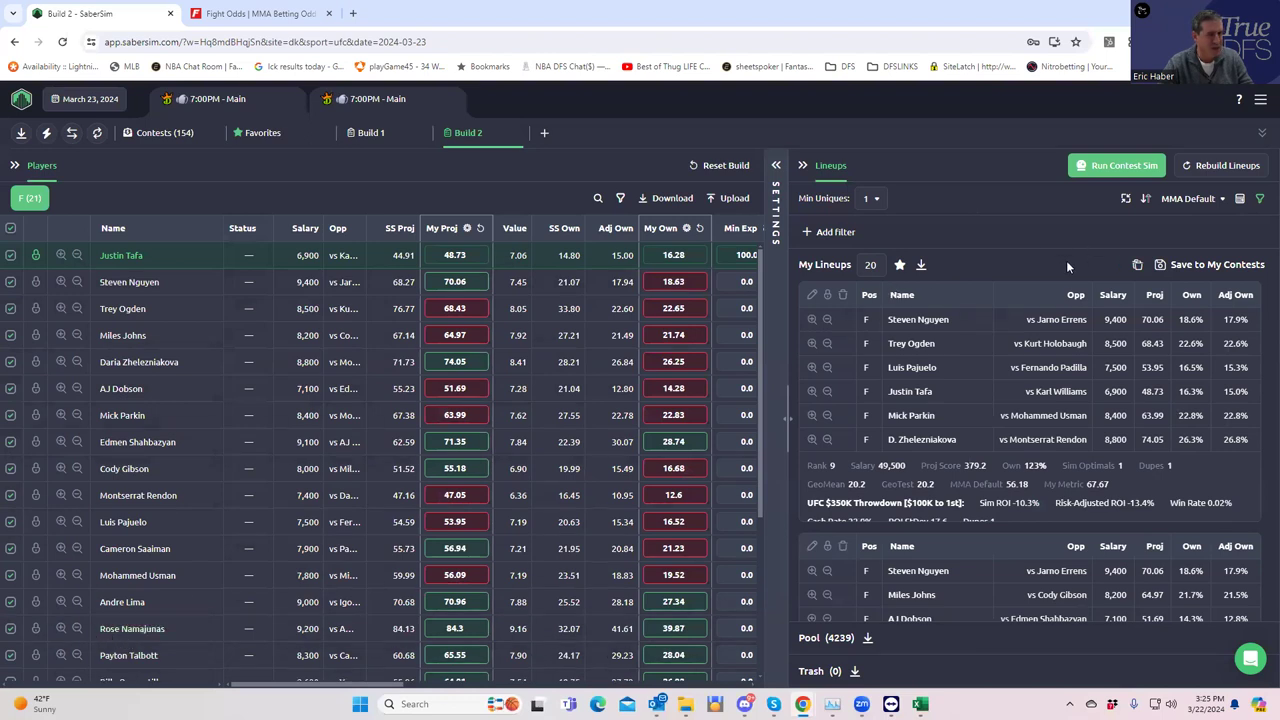
# Lock Rose Namajunas alongside Justin Tafa, and rank the lineups by MMA Sim Diversity 10
pyautogui.click(1195, 200)
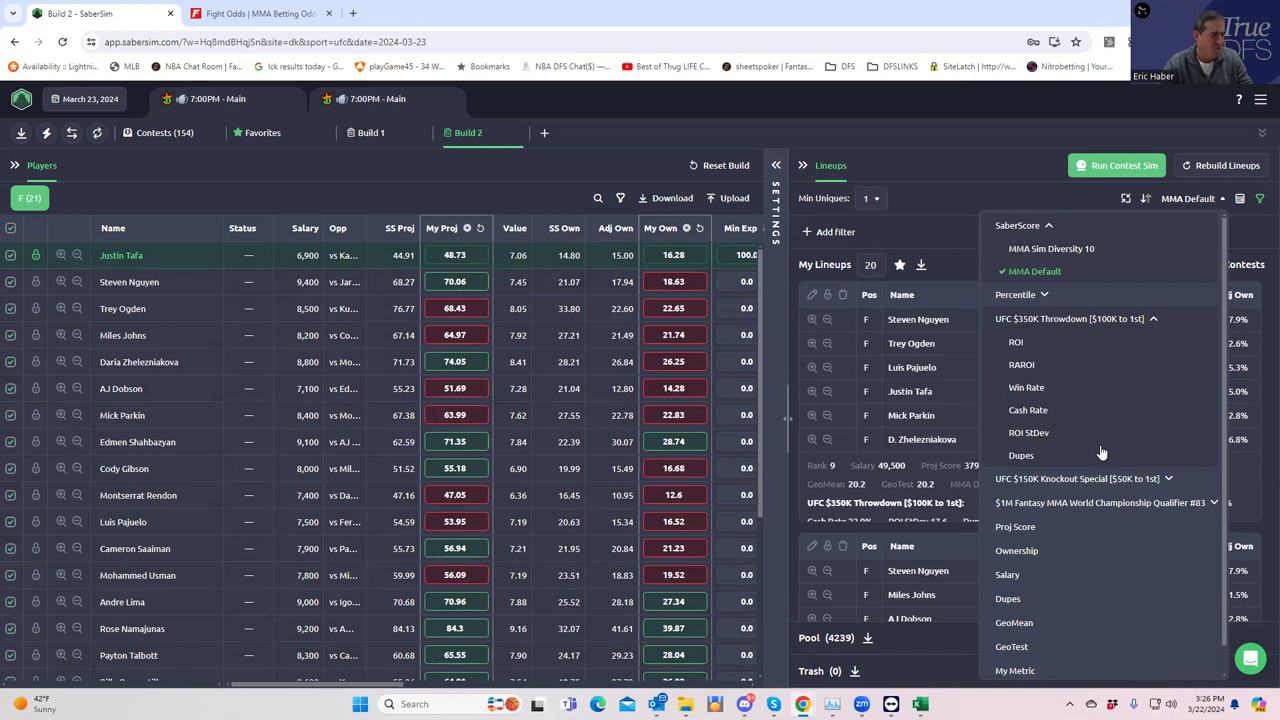
pyautogui.click(36, 628)
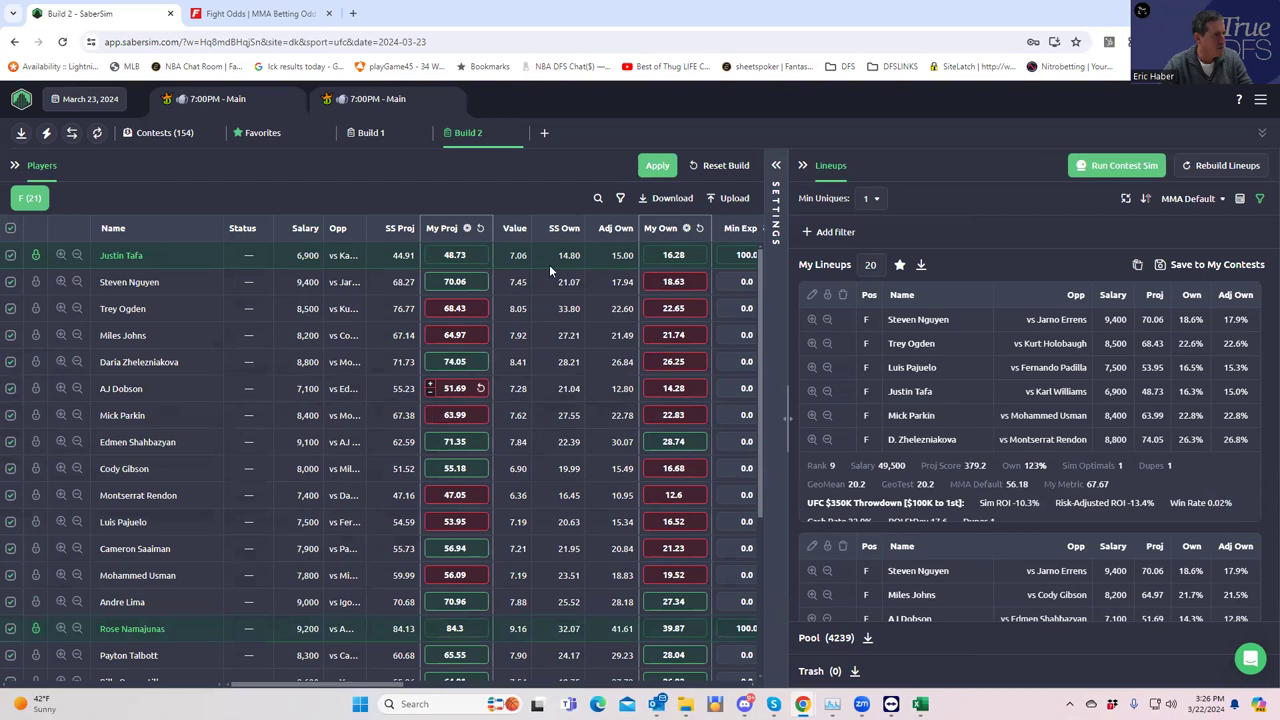
pyautogui.click(656, 165)
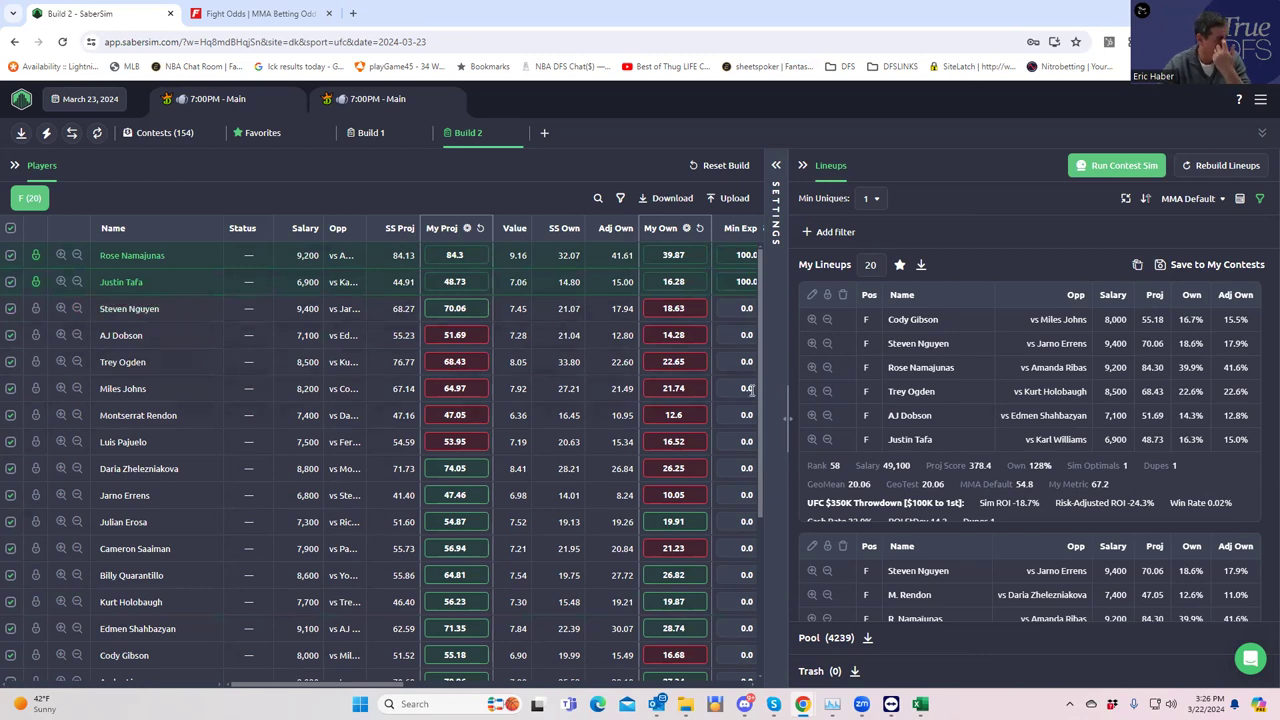
pyautogui.click(1212, 202)
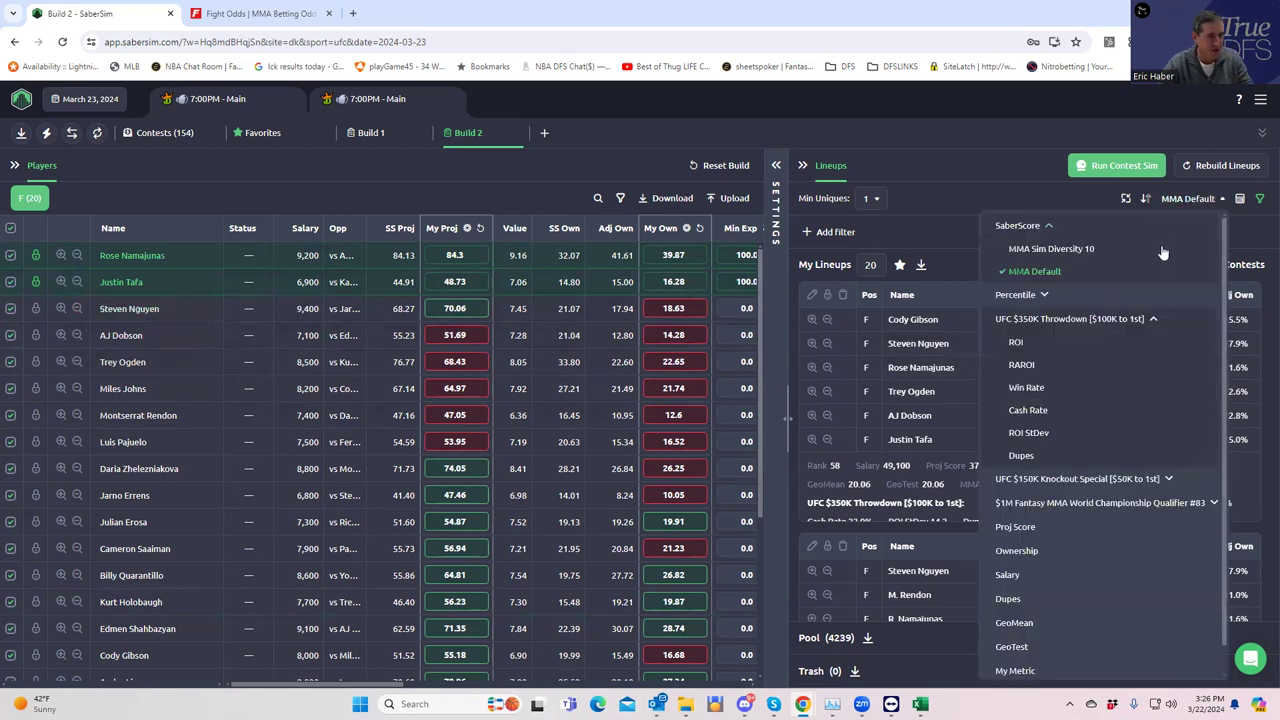
pyautogui.click(1088, 251)
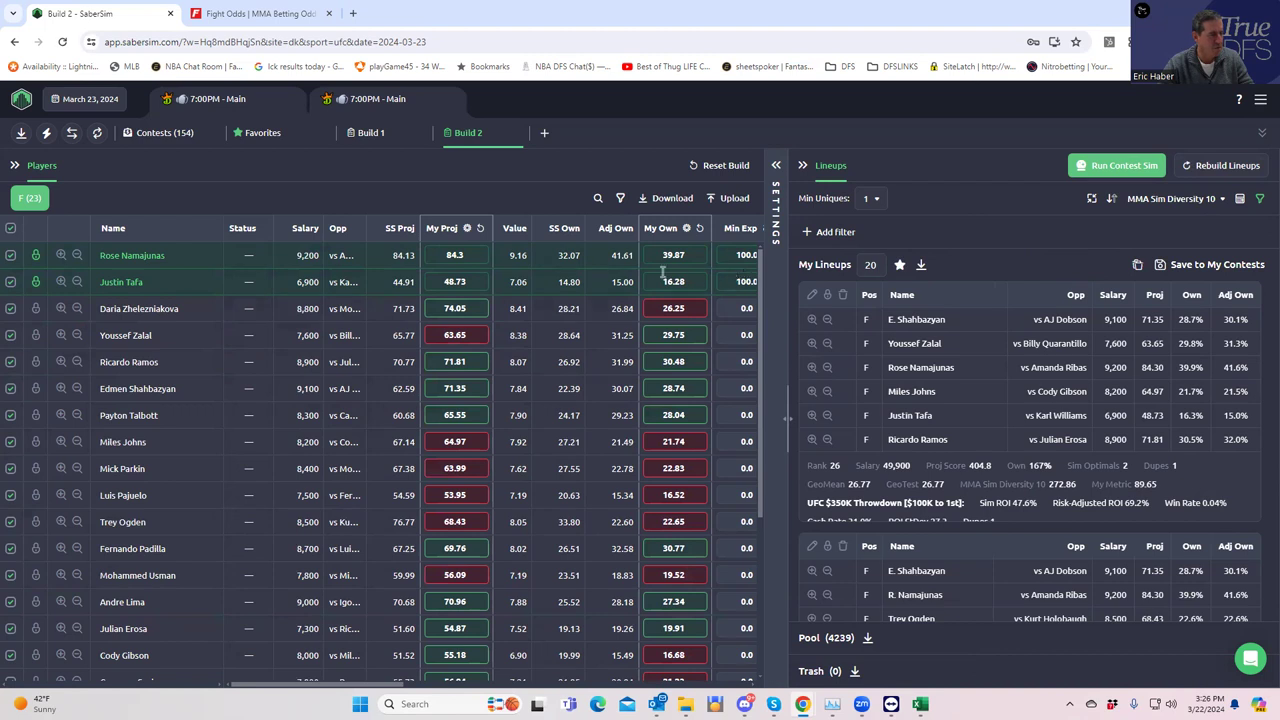
# Unlock Rose Namajunas, keeping Justin Tafa locked, and set the number of lineups to 10
pyautogui.click(35, 256)
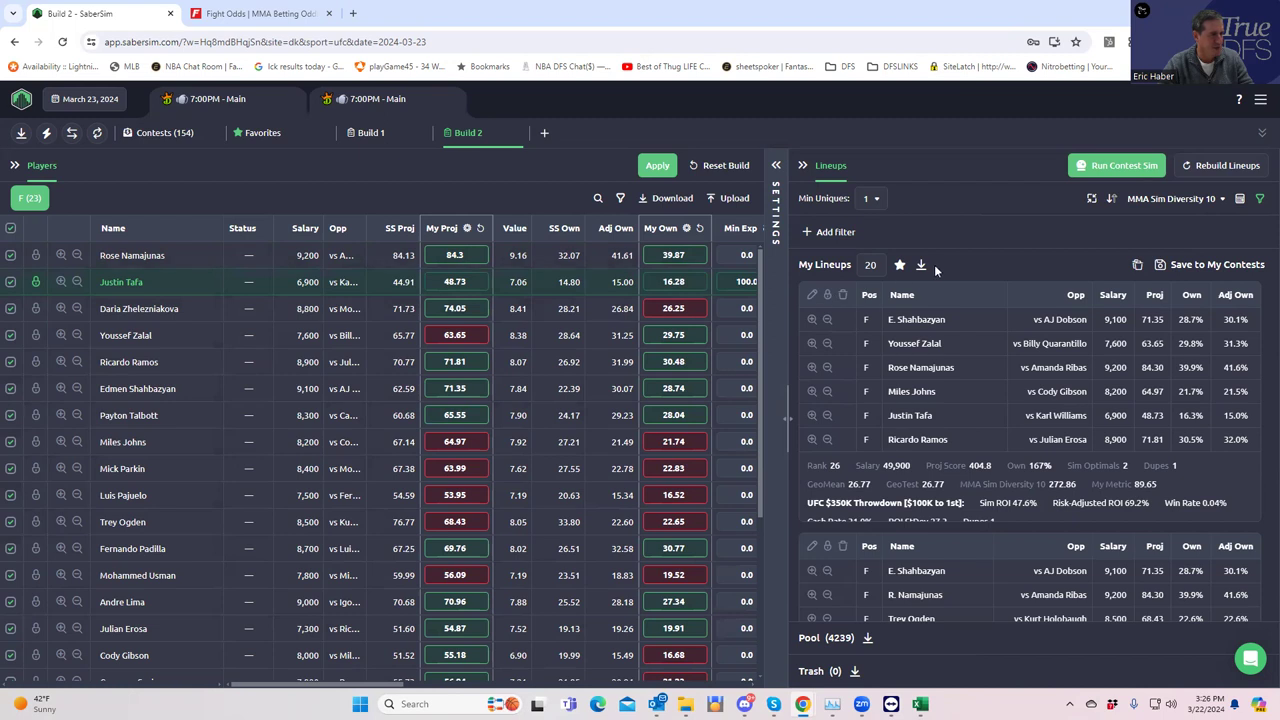
pyautogui.doubleClick(872, 265)
pyautogui.press('BackSpace')
pyautogui.write('10')
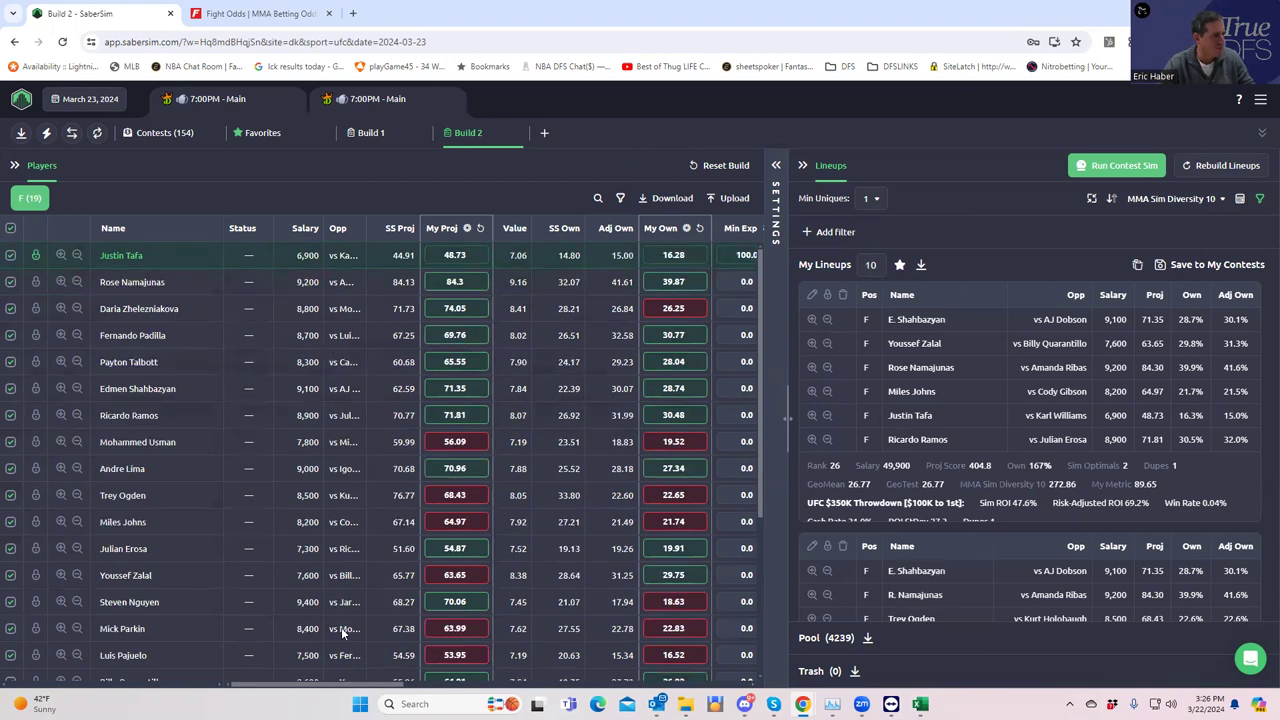
# Save the 10 Justin Tafa lineups to the favorites and review each player's exposure across all favorite lineups
pyautogui.moveTo(372, 690); pyautogui.dragTo(200, 648)
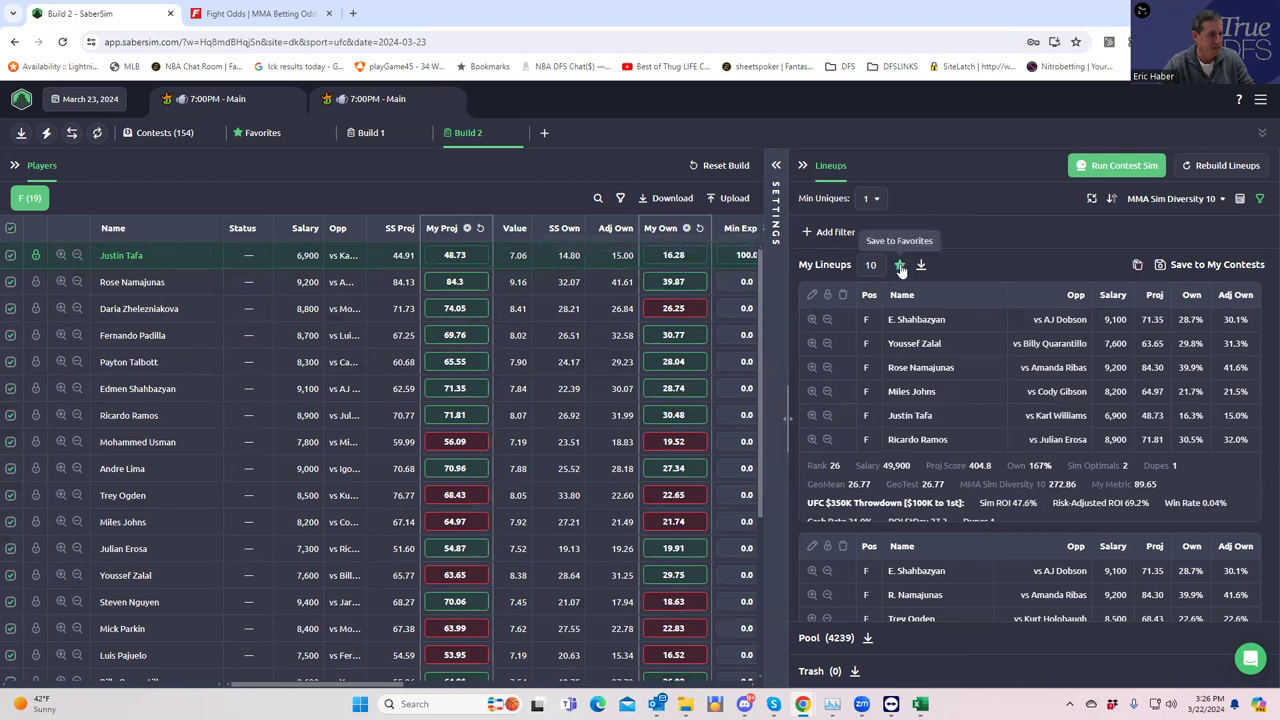
pyautogui.click(245, 135)
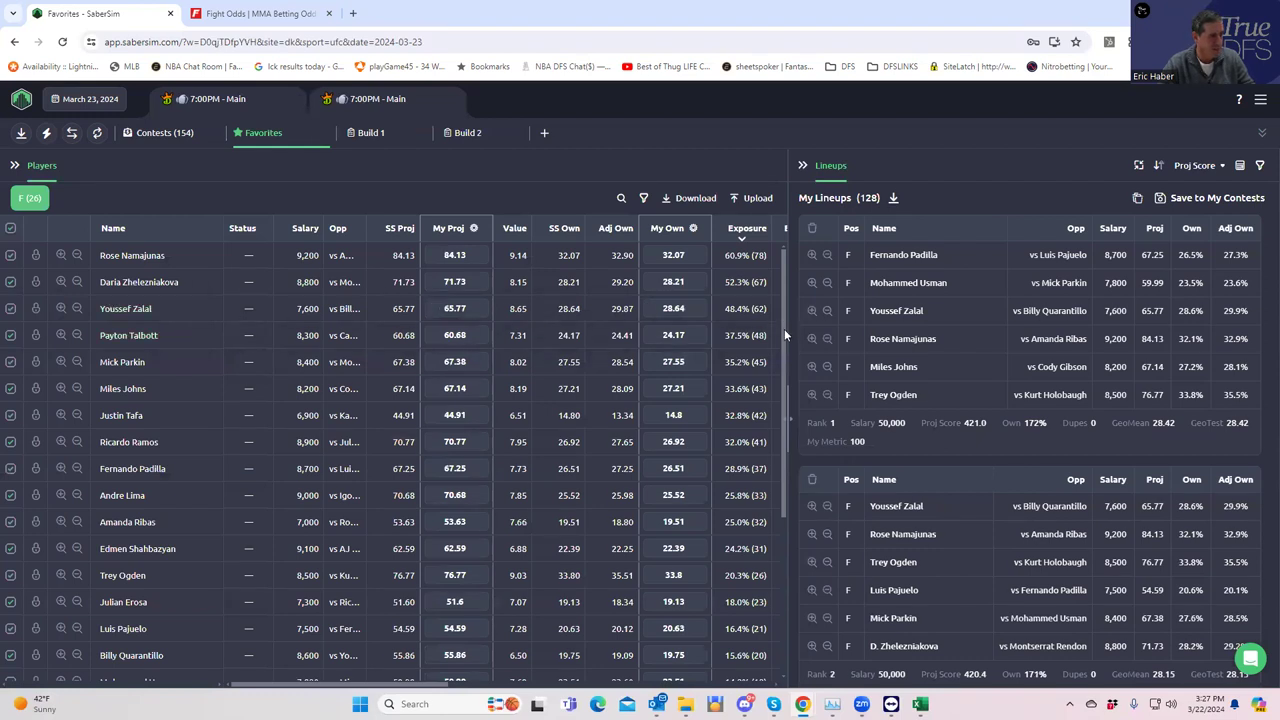
pyautogui.scroll(-1, 784, 329)
pyautogui.scroll(1, 785, 303)
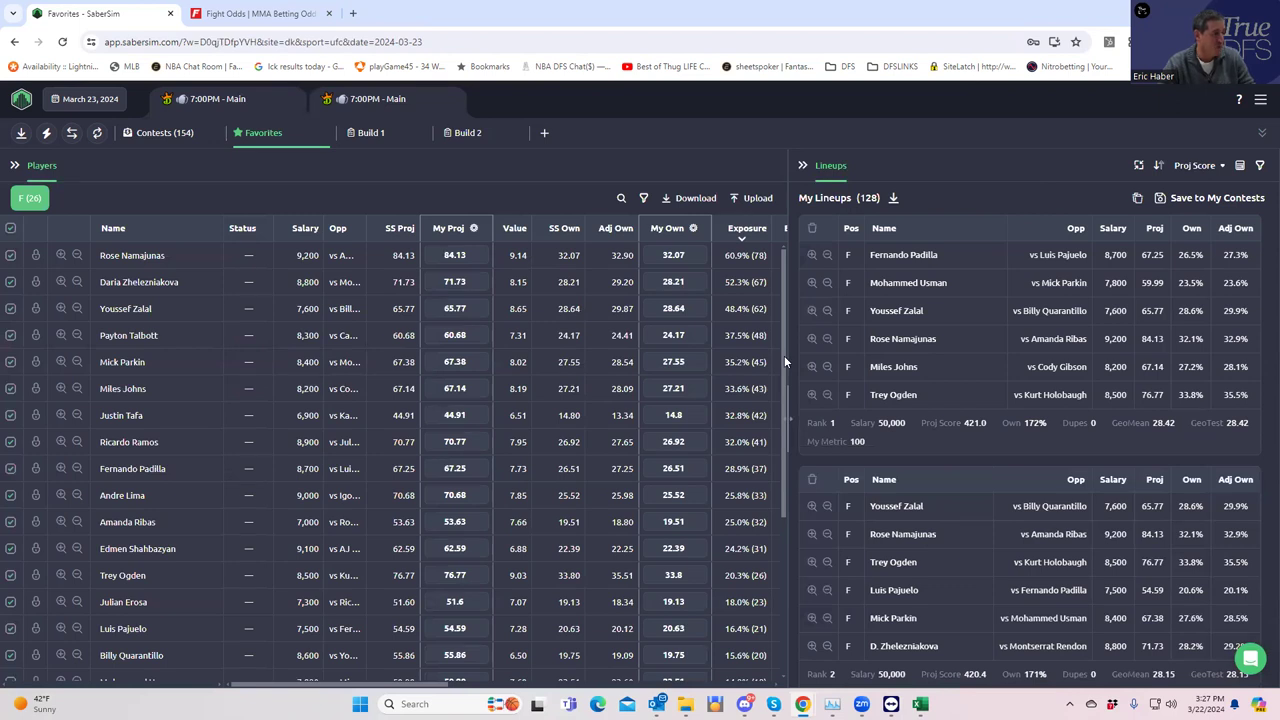
pyautogui.moveTo(784, 355); pyautogui.dragTo(800, 586)
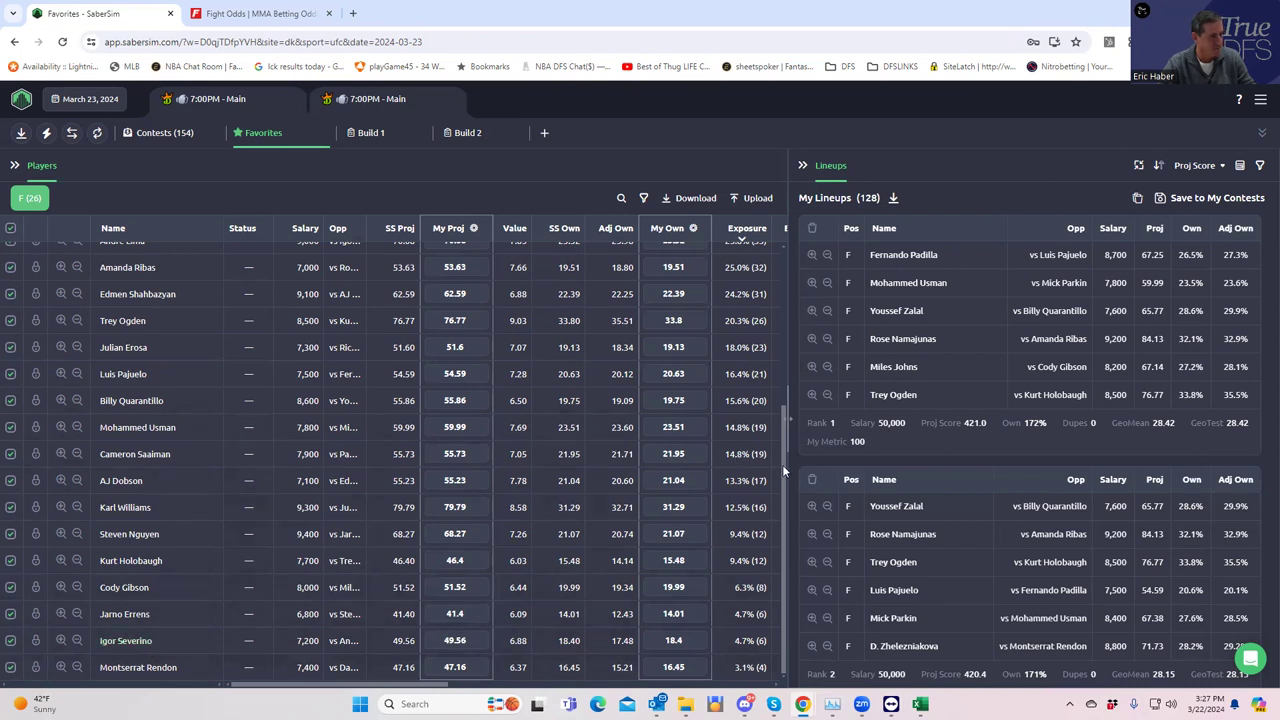
pyautogui.moveTo(785, 452); pyautogui.dragTo(793, 250)
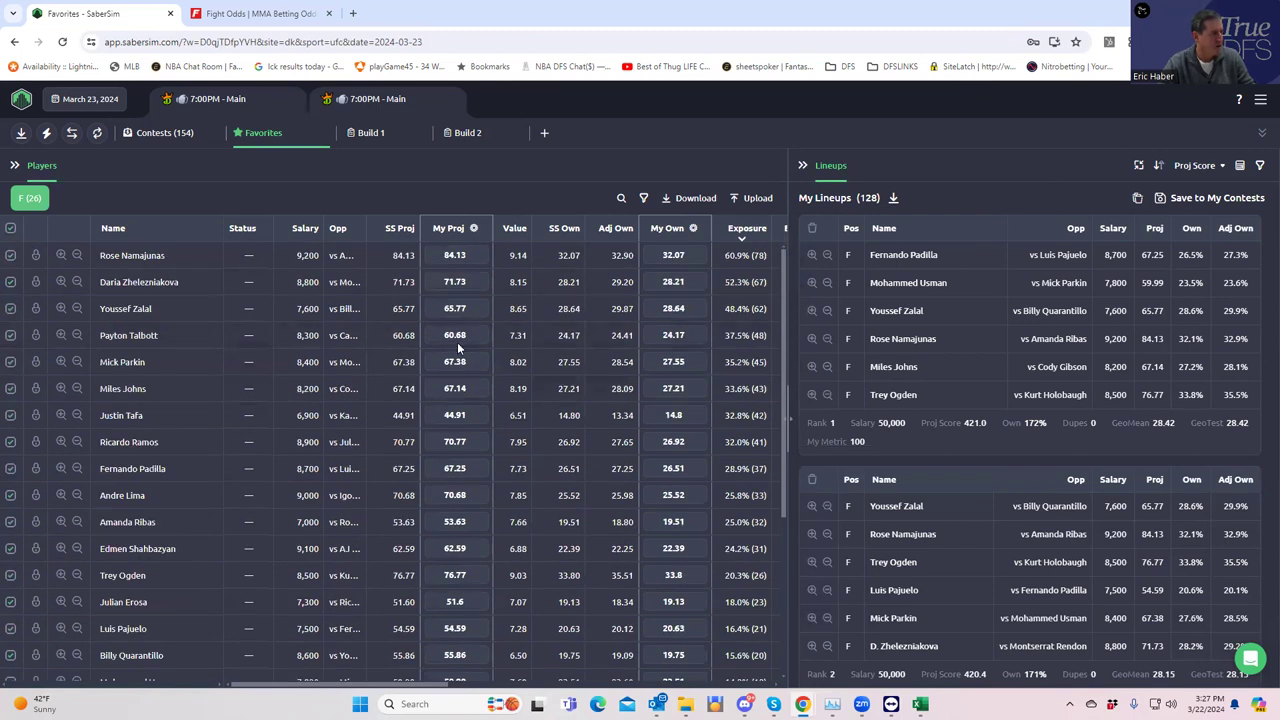
# In Build 2, set the number of lineups to 22 and exclude Daria Zhelezniakova and Rose Namajunas from the player pool
pyautogui.click(483, 138)
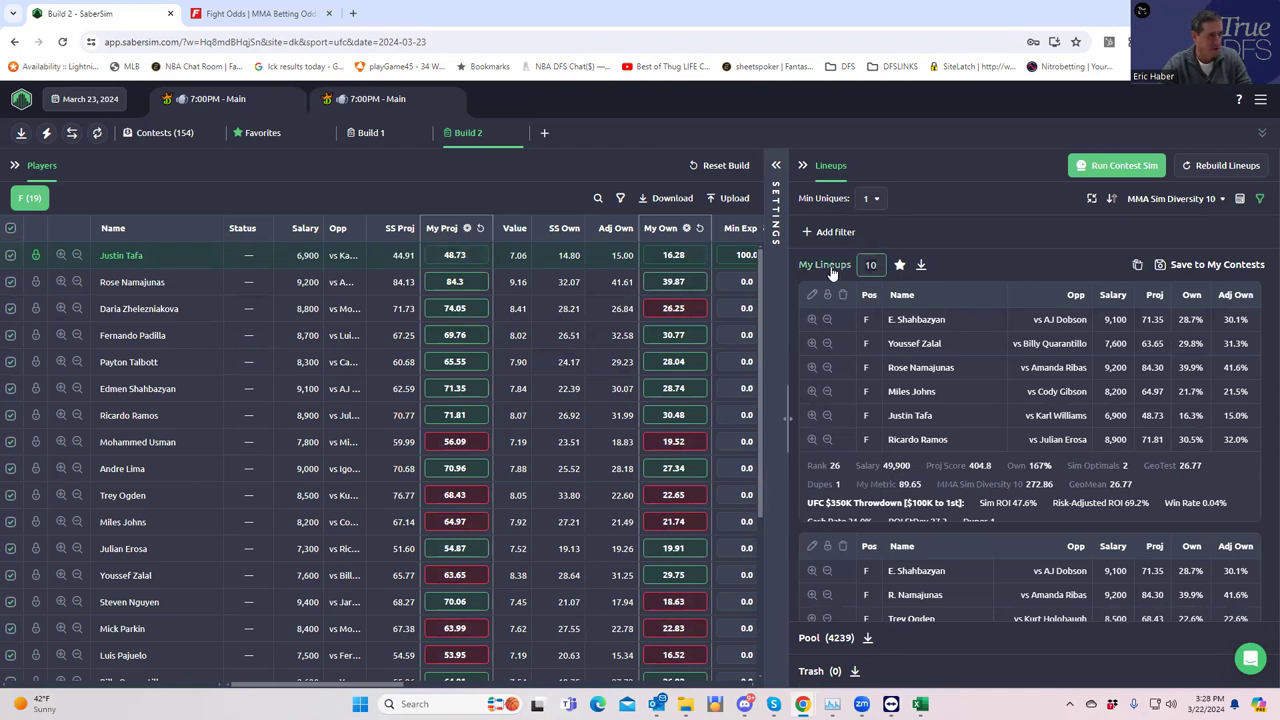
pyautogui.press('BackSpace')
pyautogui.press('BackSpace')
pyautogui.write('22')
pyautogui.press('Return')
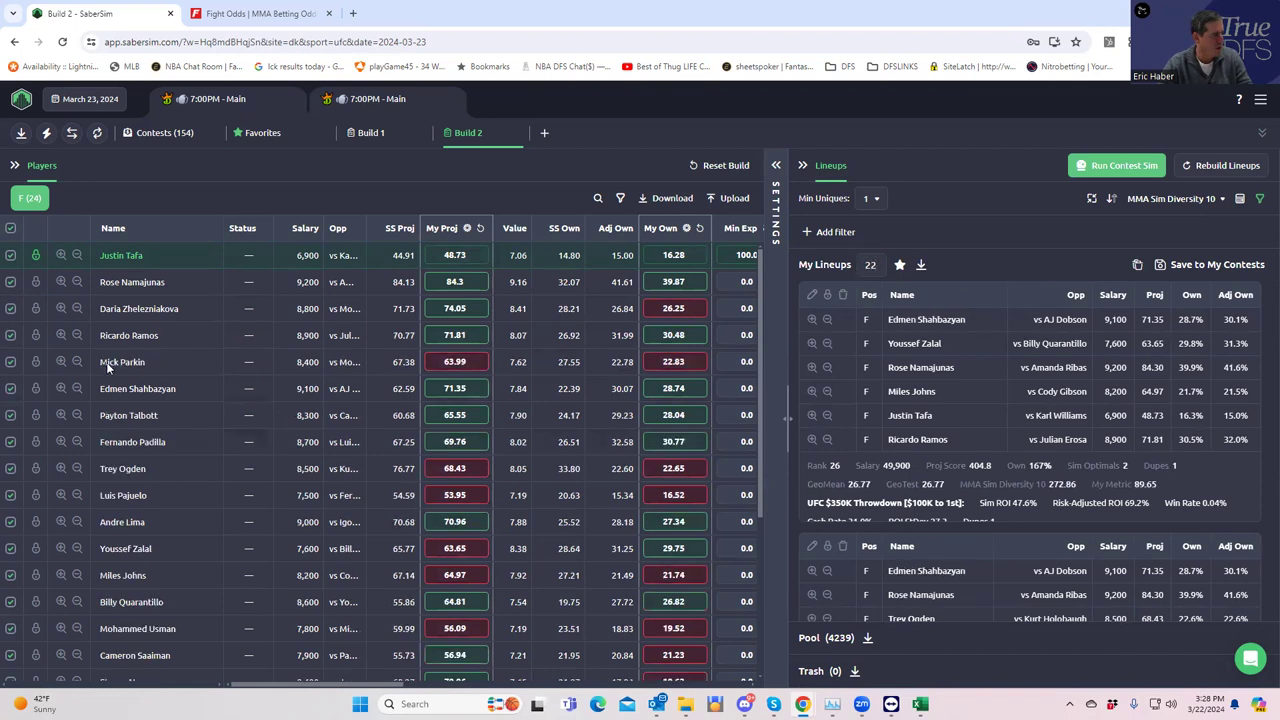
pyautogui.click(10, 308)
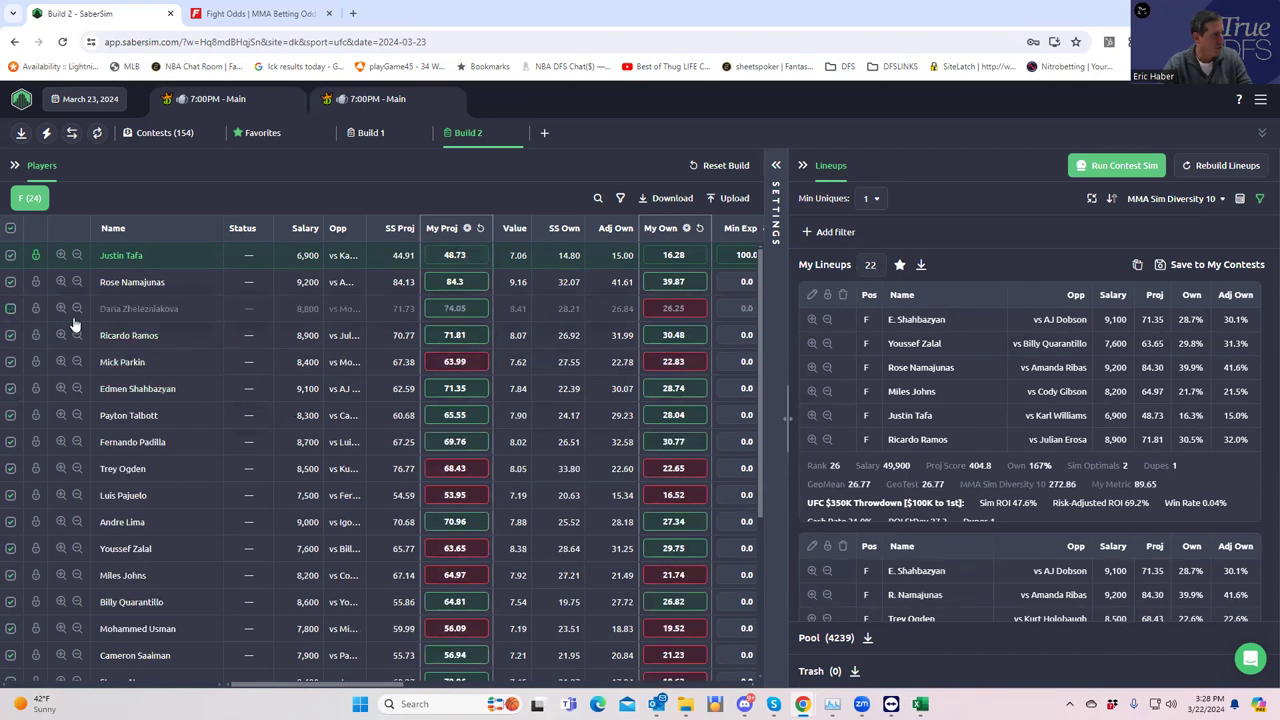
pyautogui.click(10, 282)
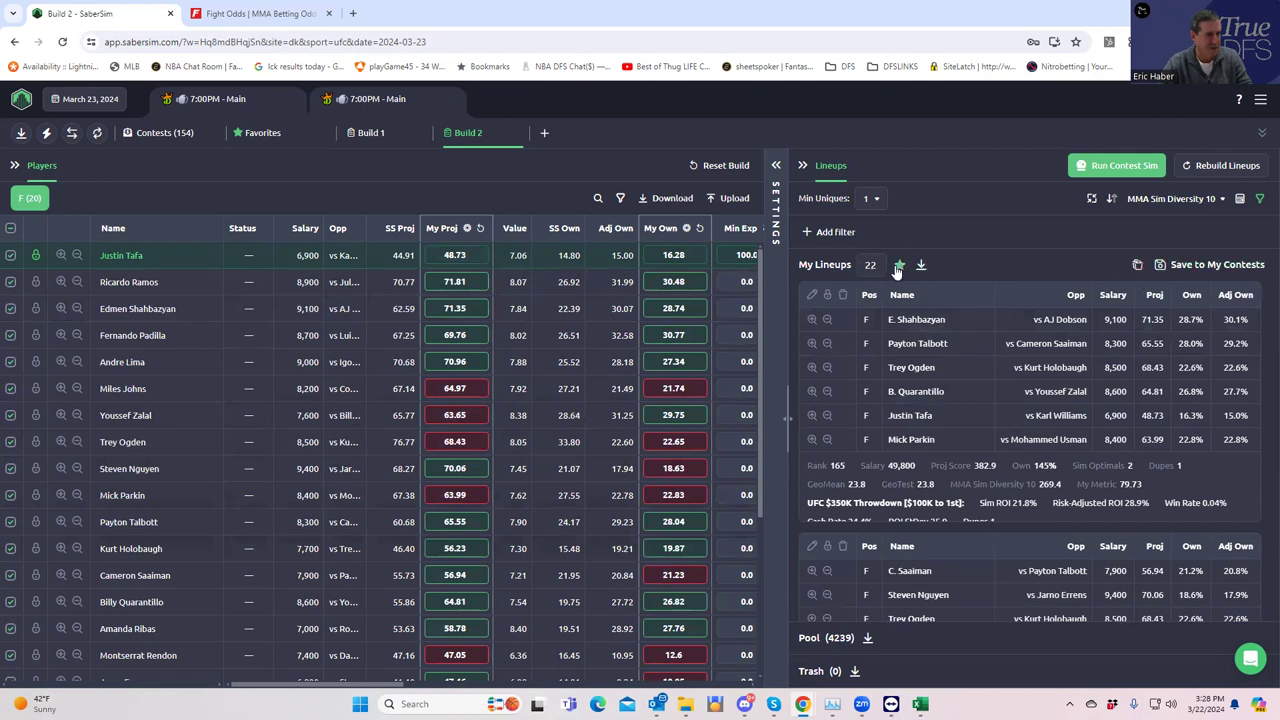
# Save the 22 lineups to the favorites and compare the most-used and least-used players' exposures there
pyautogui.click(266, 137)
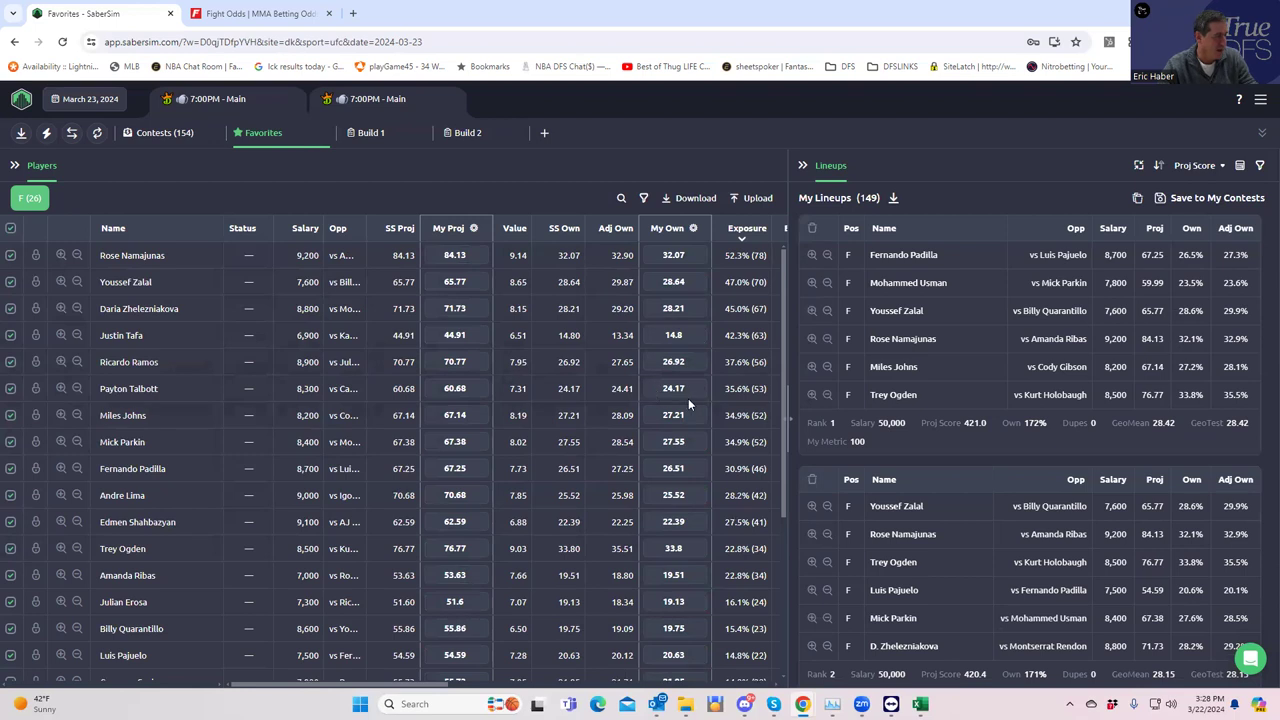
pyautogui.scroll(-5, 616, 488)
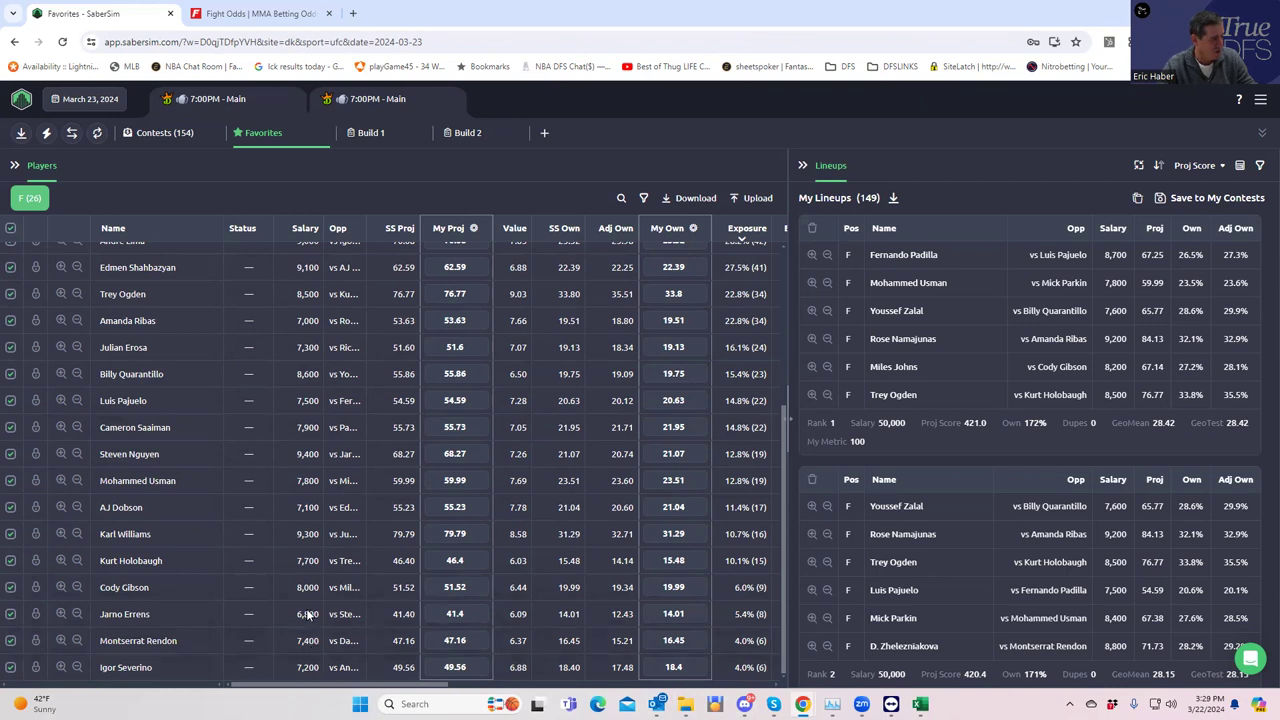
pyautogui.scroll(3, 345, 410)
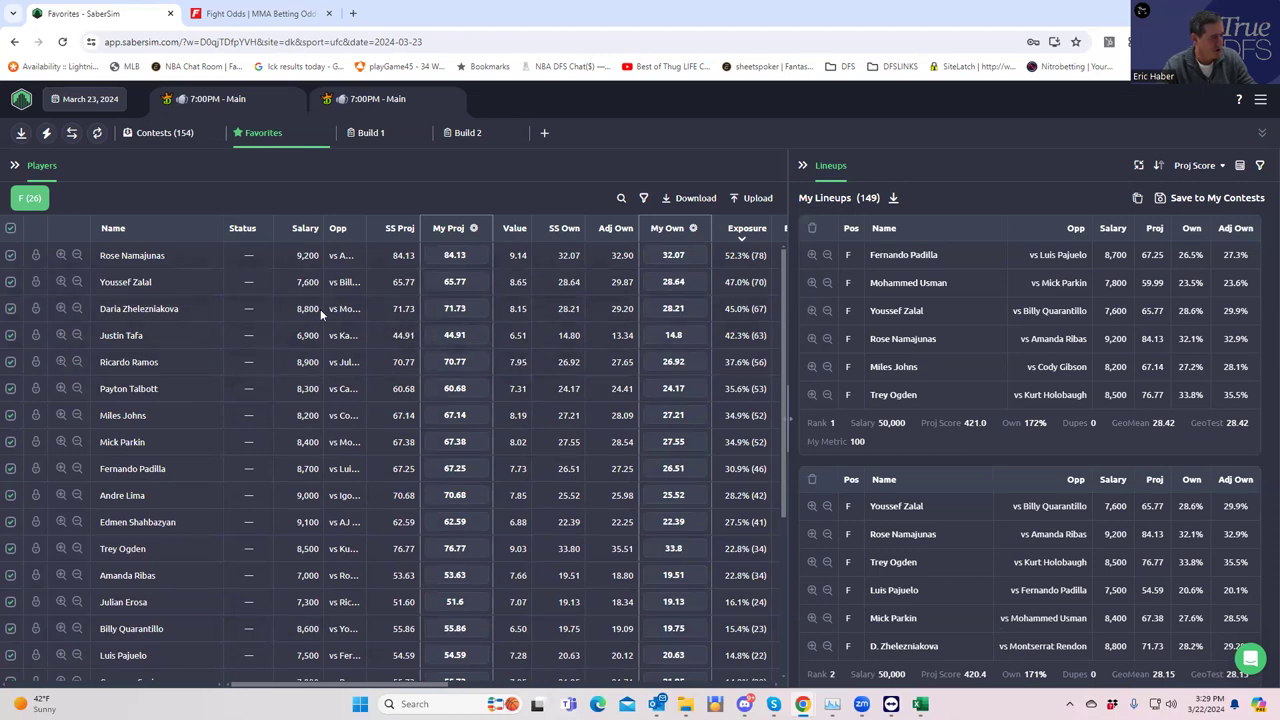
pyautogui.scroll(-3, 494, 544)
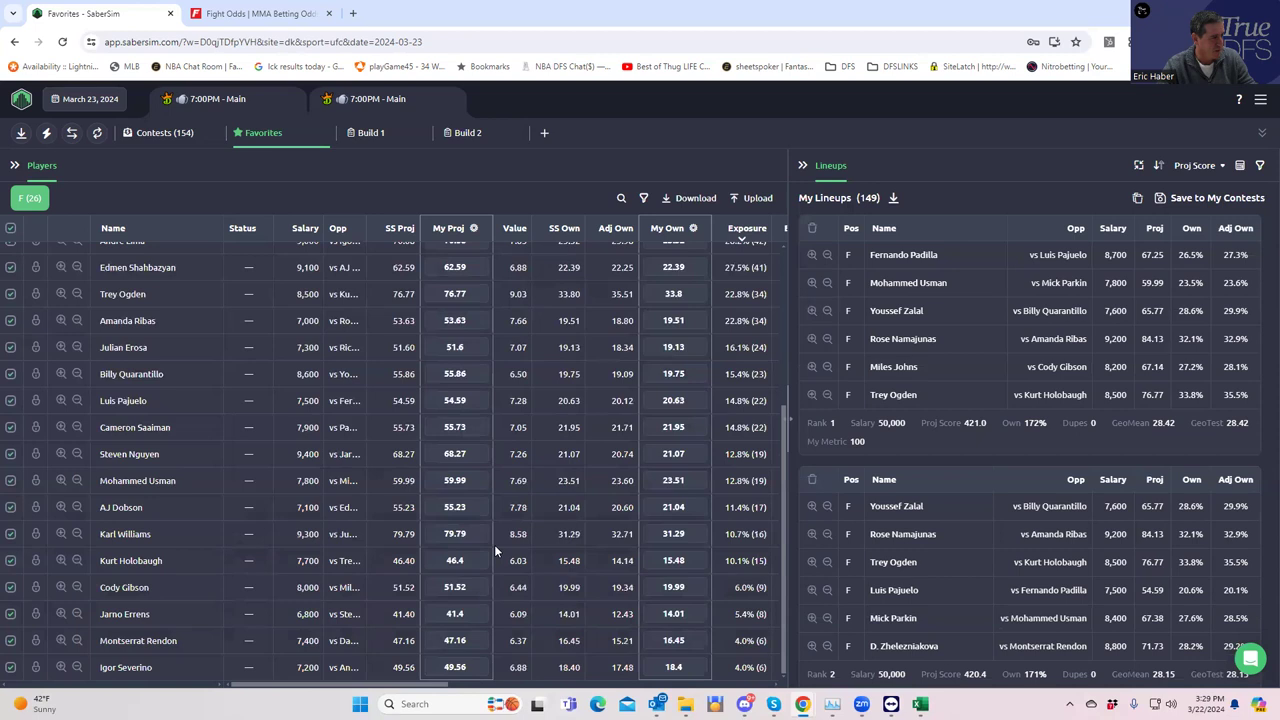
pyautogui.scroll(3, 490, 496)
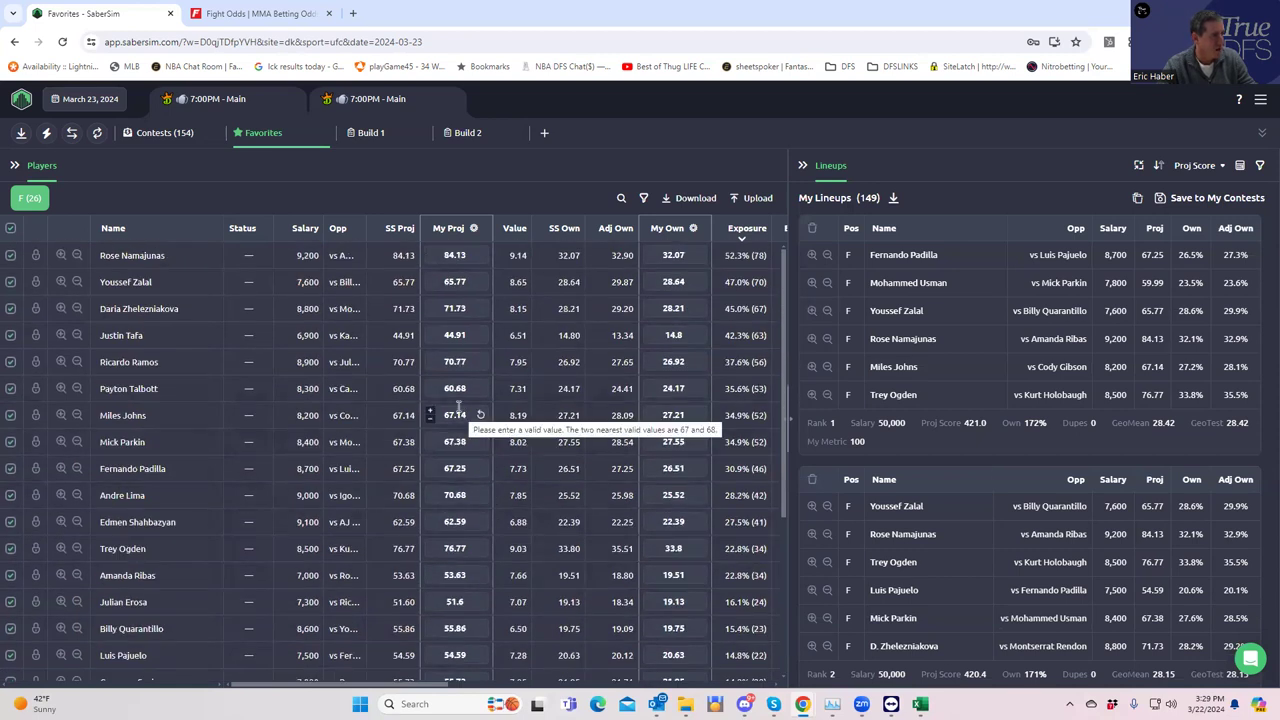
# Return to the lineups of Build 2
pyautogui.click(470, 134)
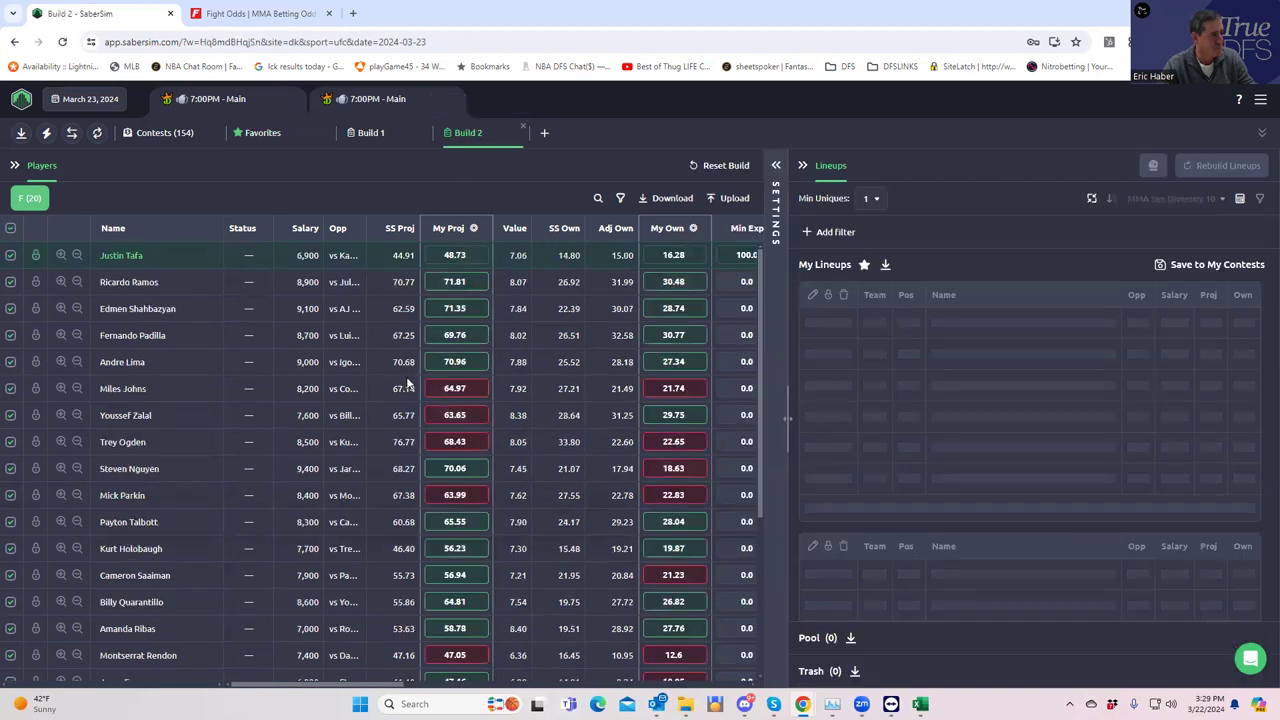